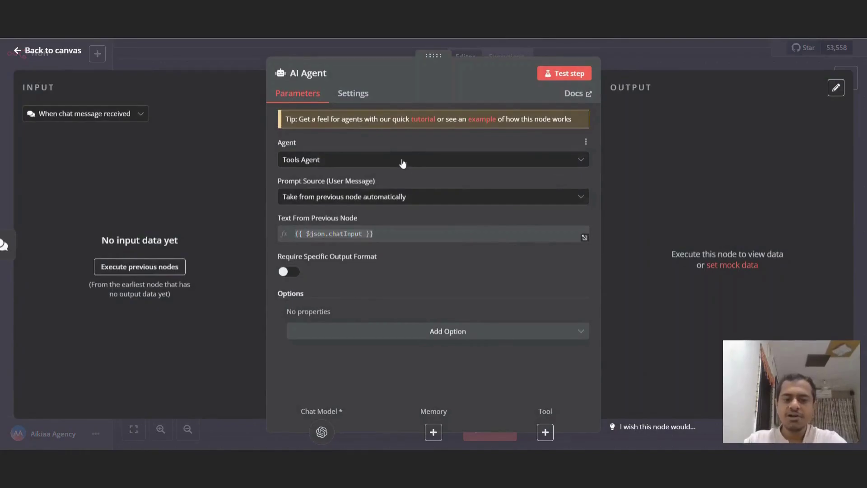
- Set the AI Agent node's agent type to ReAct Agent
left_click(402, 162)
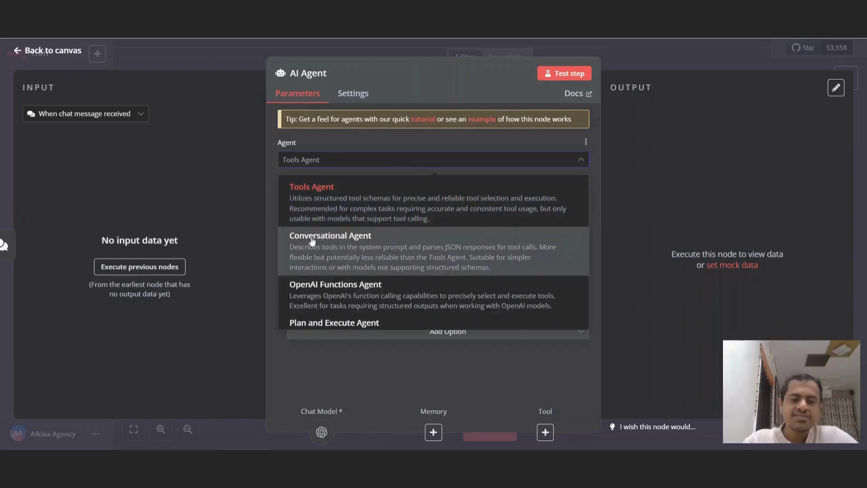
scroll(393, 302, "down", 1)
scroll(392, 302, "down", 1)
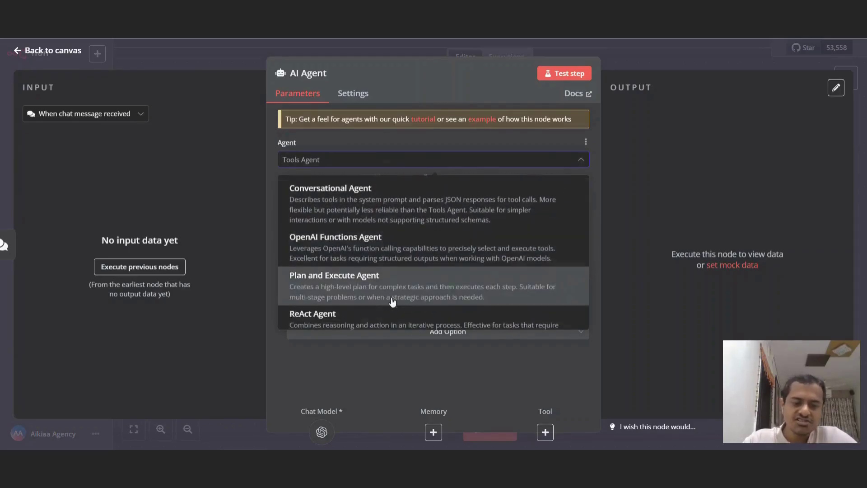
scroll(338, 278, "down", 2)
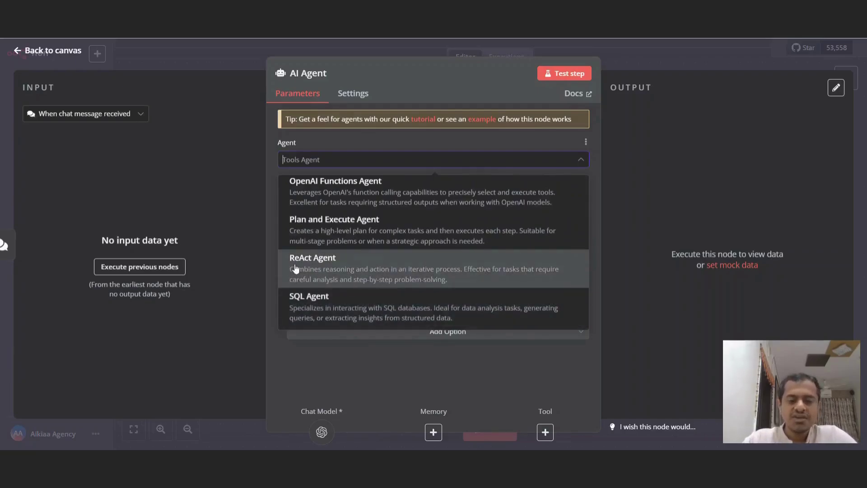
left_click(451, 270)
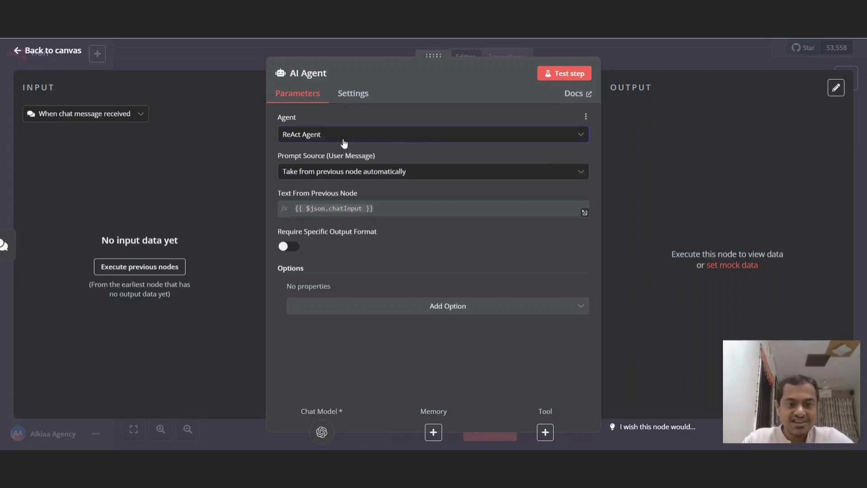
- Add the Human Message Template and Prefix Message options to the AI Agent, keeping their default texts
left_click(389, 304)
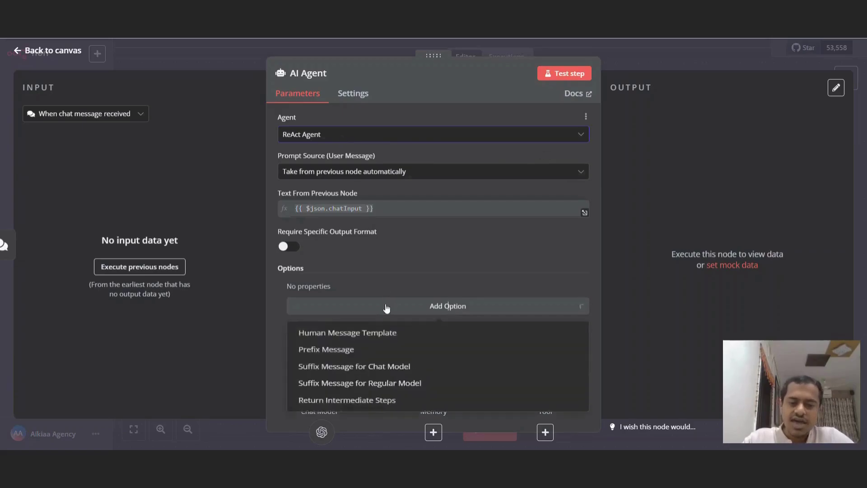
left_click(351, 336)
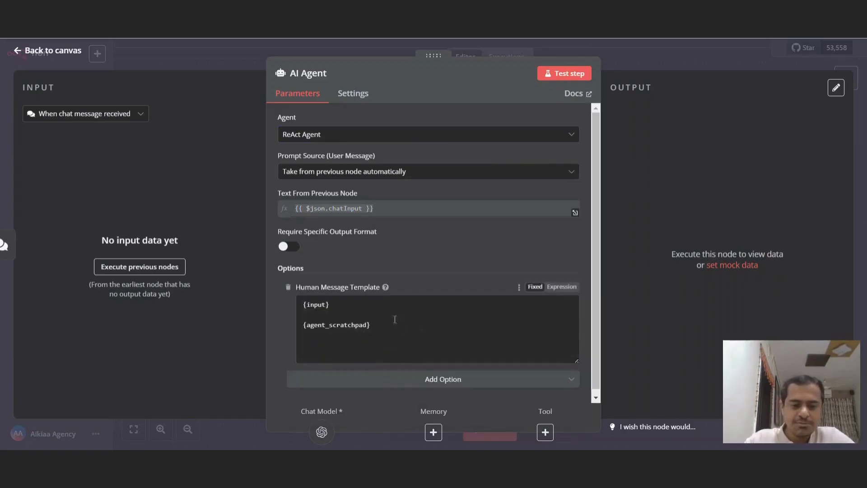
triple_click(318, 305)
left_click(361, 306)
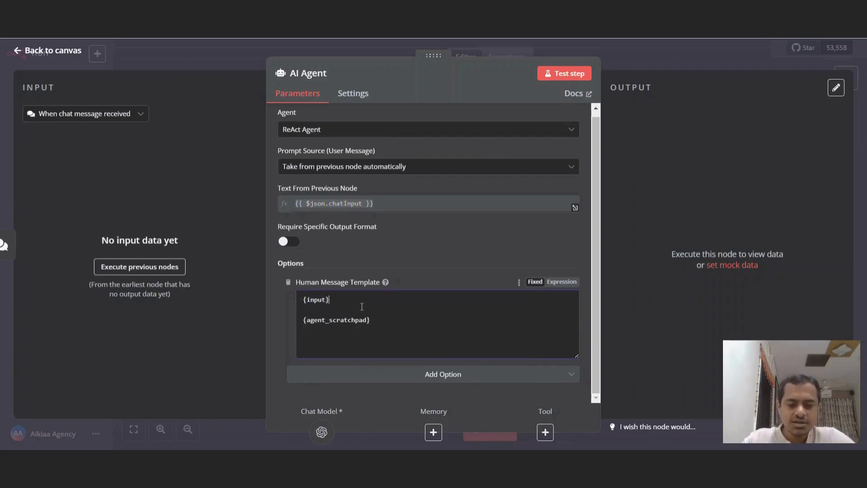
left_click(443, 374)
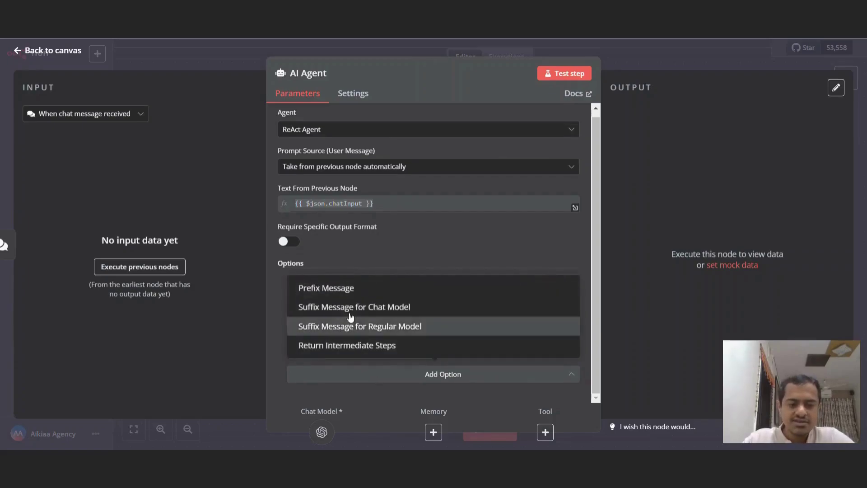
left_click(343, 292)
scroll(395, 348, "down", 2)
left_click_drag(450, 299, 556, 300)
left_click(558, 300)
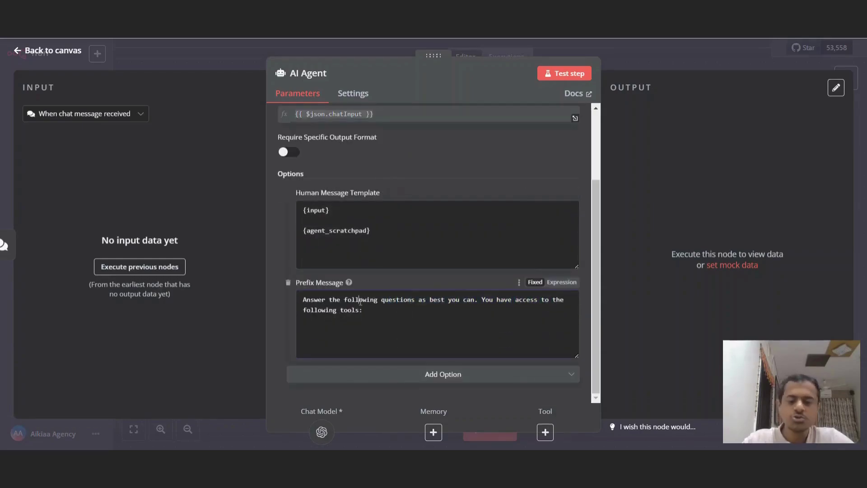
- Add the Suffix Message for Chat Model and Suffix Message for Regular Model options with default texts, and return to the canvas
left_click(396, 373)
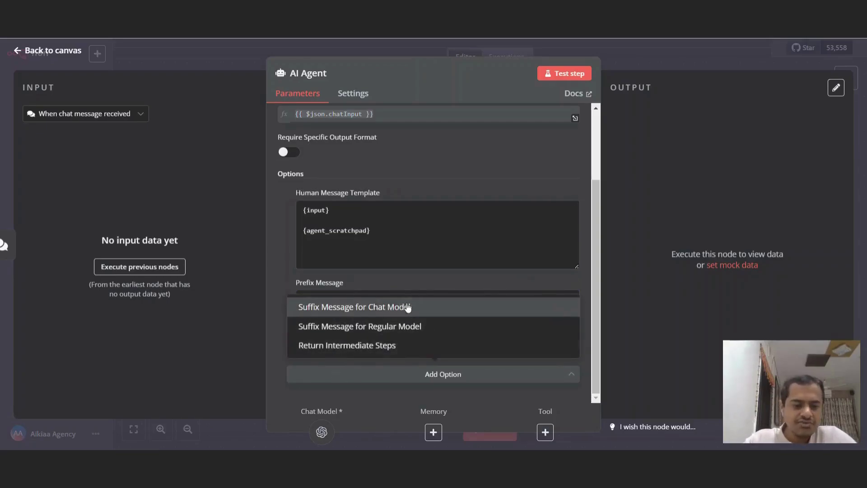
left_click(432, 312)
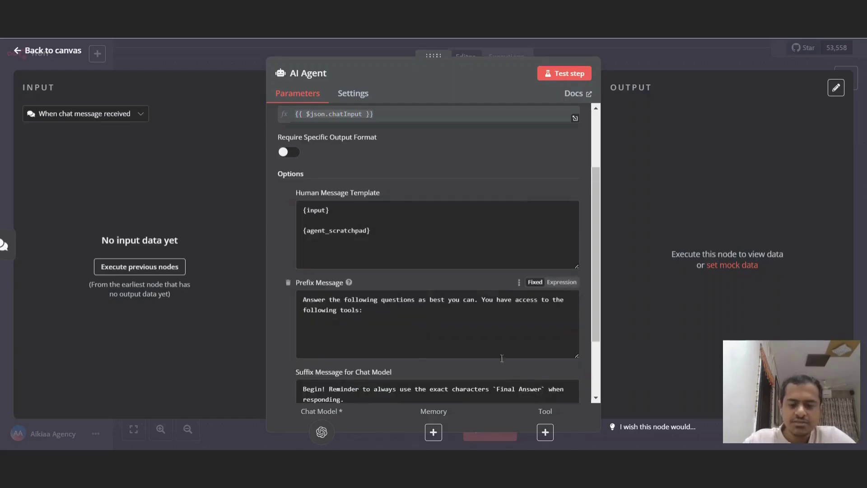
scroll(475, 285, "down", 2)
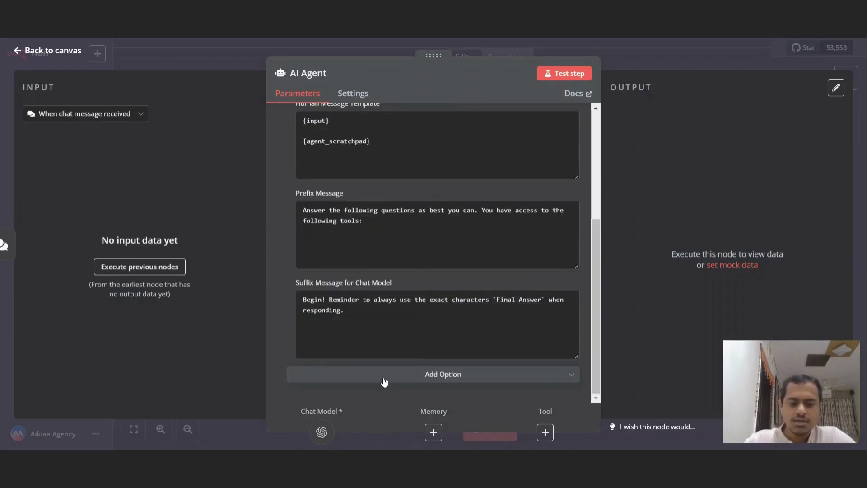
triple_click(385, 303)
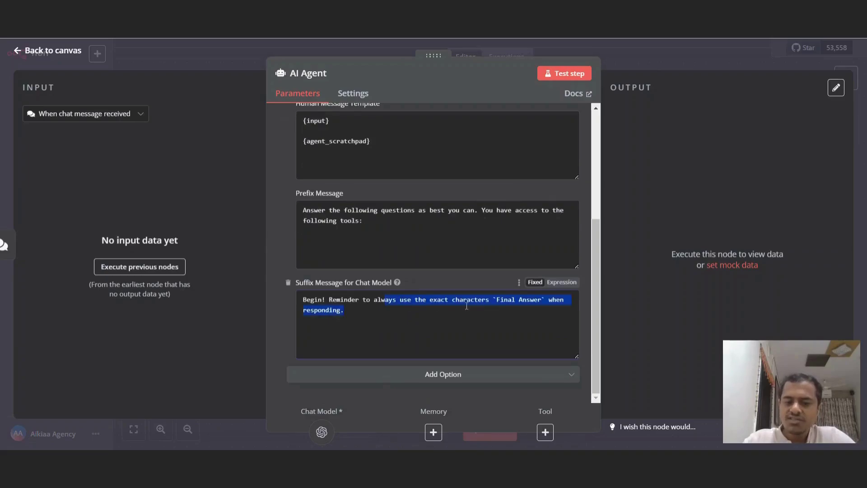
left_click(467, 307)
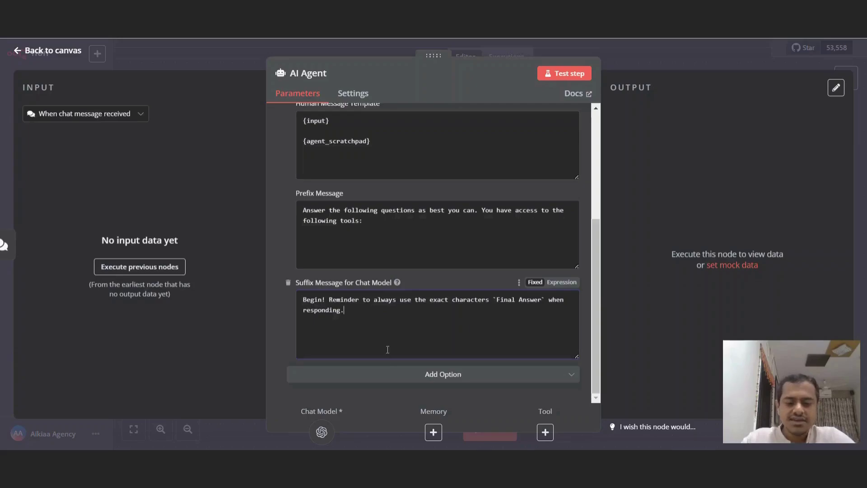
left_click(384, 378)
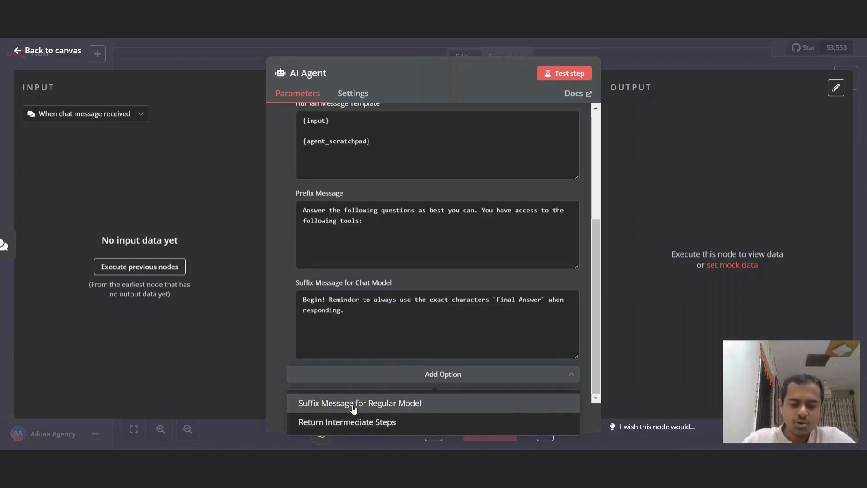
left_click(447, 405)
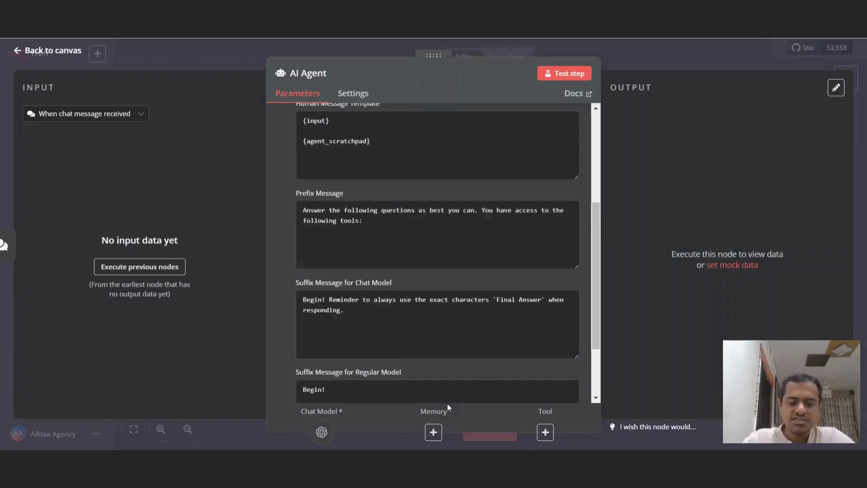
scroll(434, 353, "down", 1)
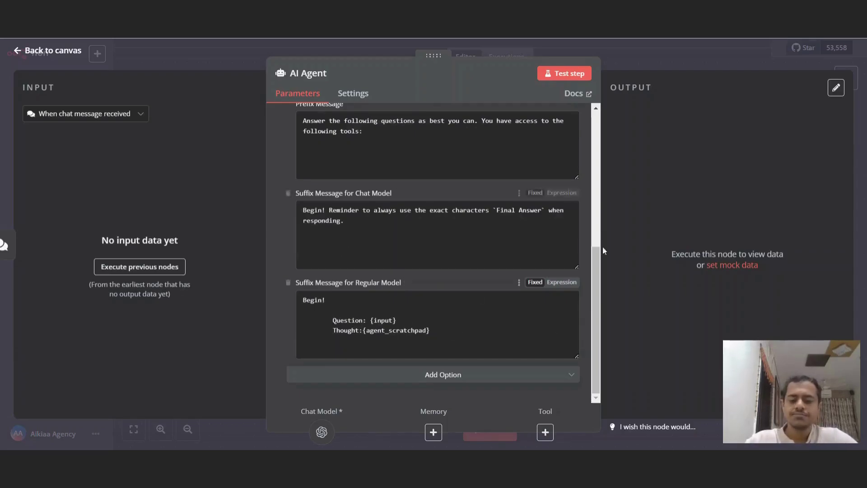
left_click(690, 64)
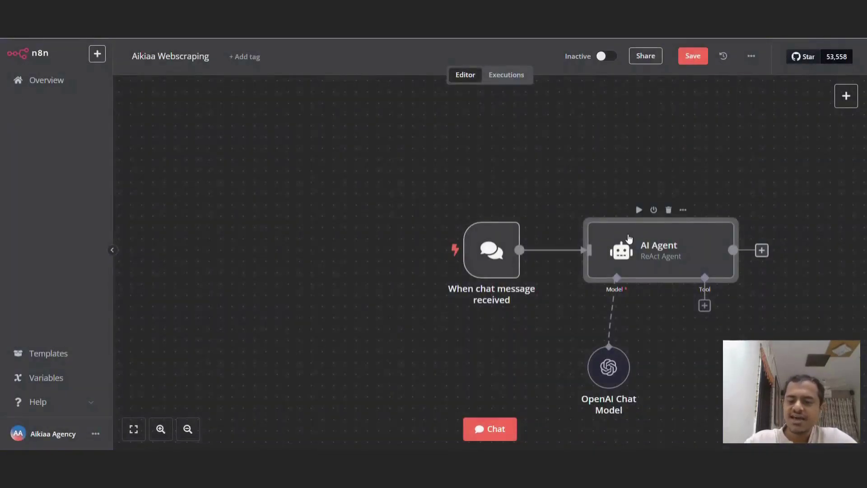
- Add a second trigger that runs when called by another workflow, and place its node below the chat message trigger
scroll(664, 226, "down", 3)
scroll(547, 205, "right", 5)
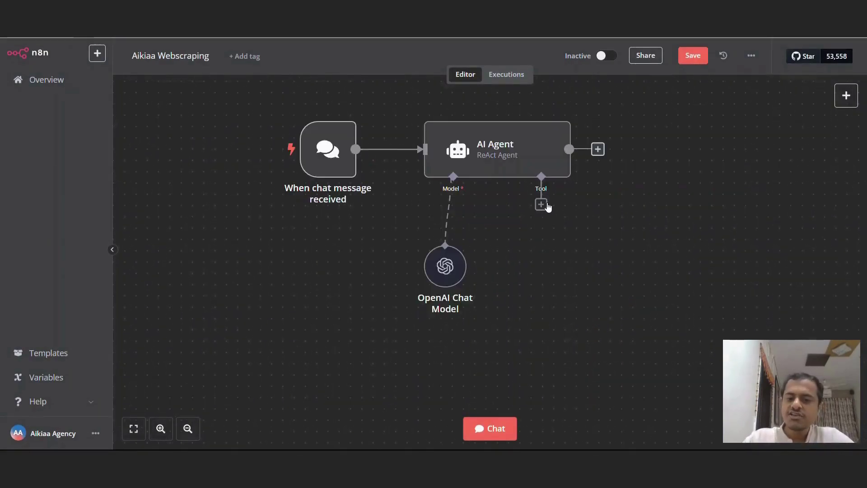
left_click(846, 97)
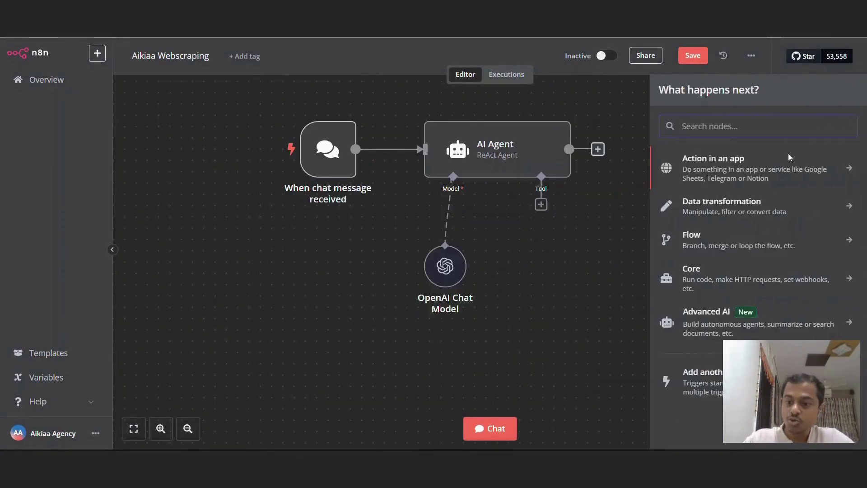
left_click(701, 375)
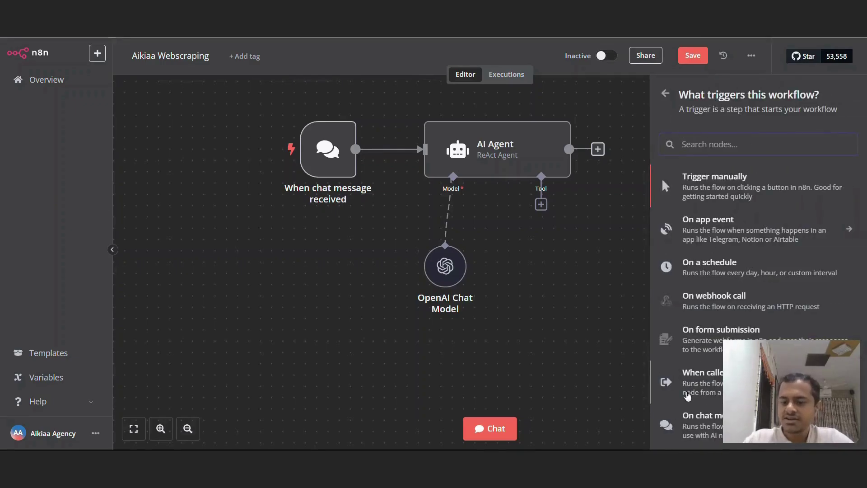
scroll(687, 384, "down", 2)
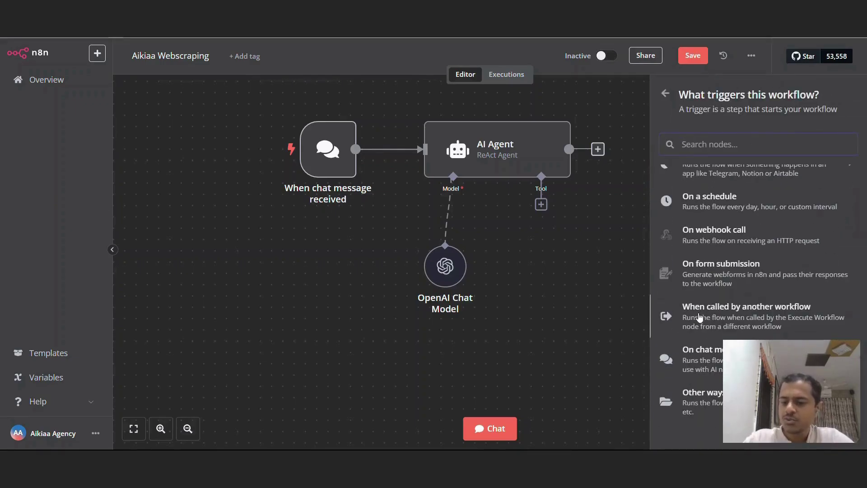
left_click(767, 315)
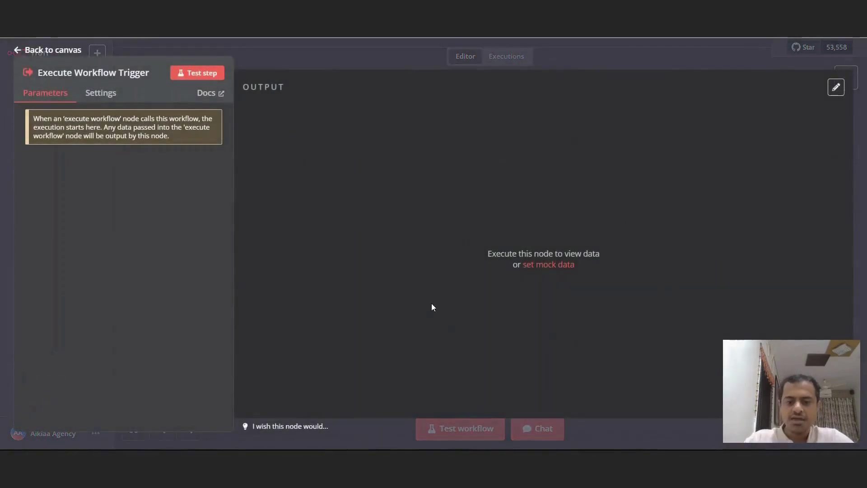
key("Escape")
left_click_drag(672, 267, 321, 369)
scroll(386, 340, "down", 3)
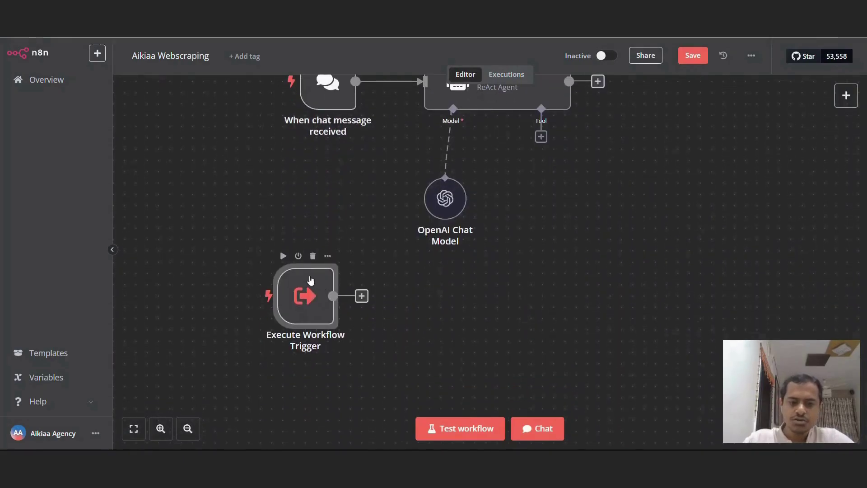
left_click_drag(311, 280, 327, 278)
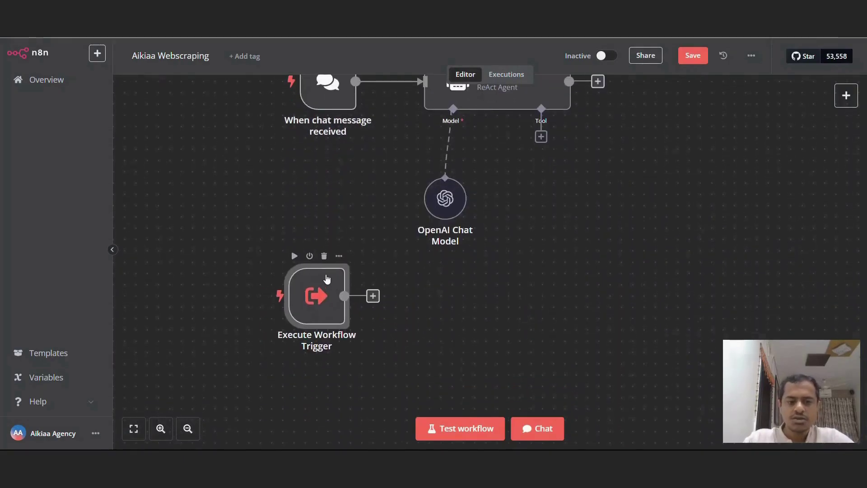
- Attach a Call n8n Workflow Tool to the AI Agent's tool connection, and name both the tool and its node webscraping
left_click(542, 137)
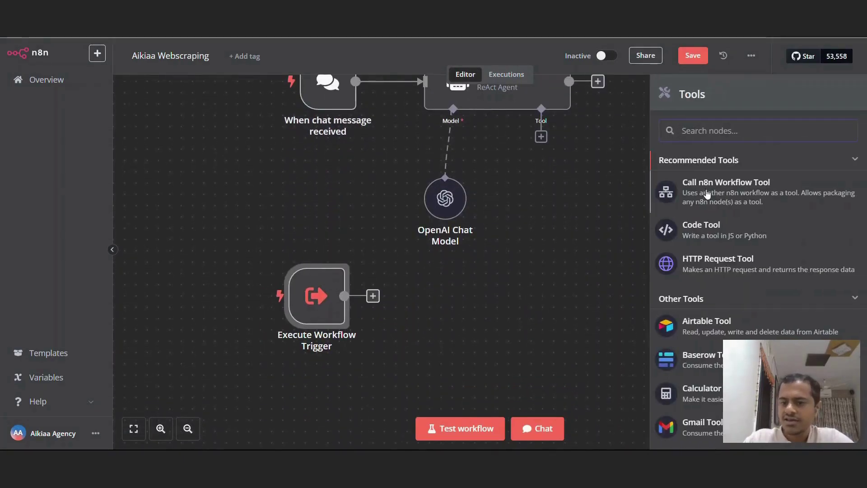
left_click(733, 190)
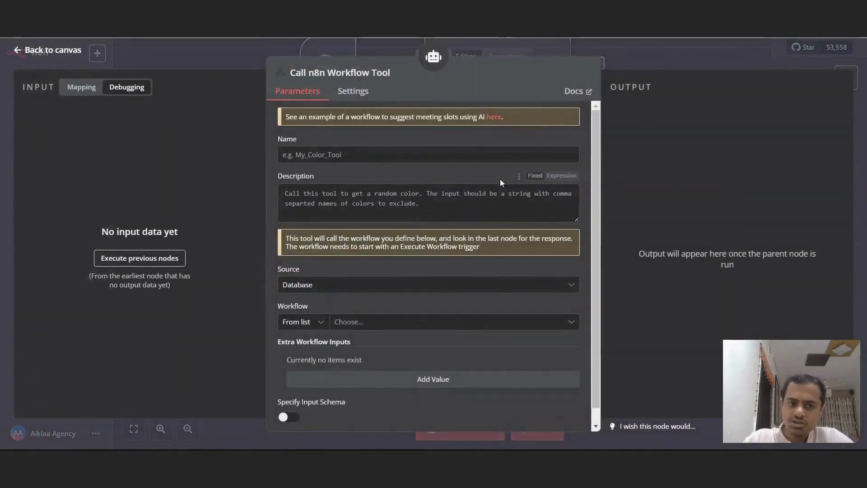
type("webscraping")
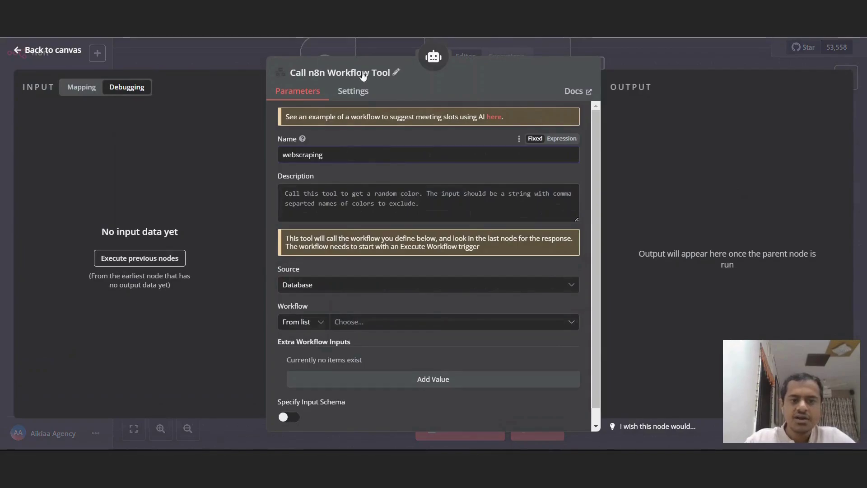
left_click(384, 72)
type("webscraping")
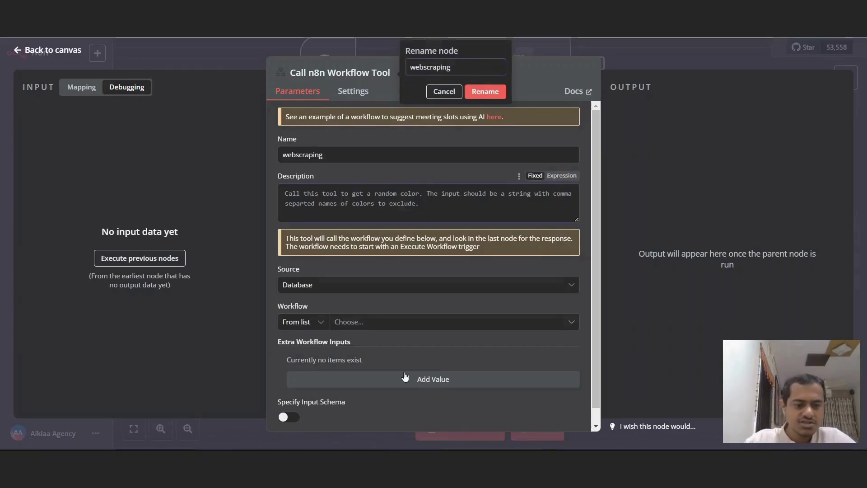
scroll(391, 352, "down", 1)
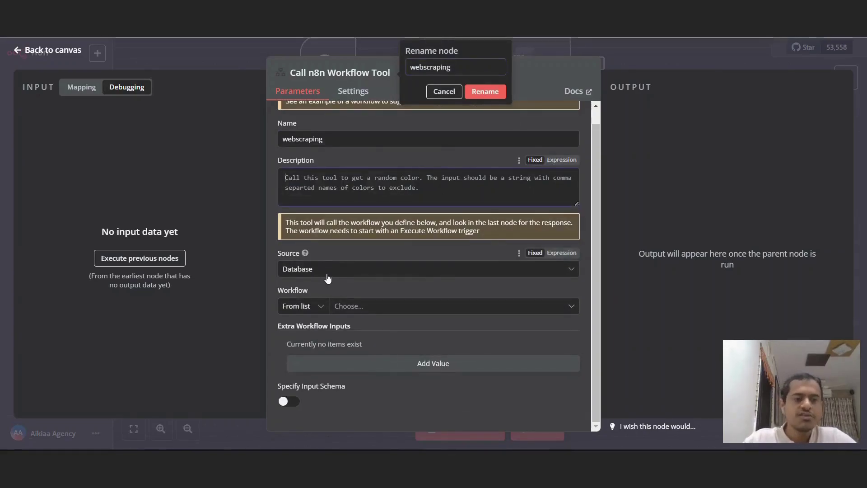
left_click(481, 91)
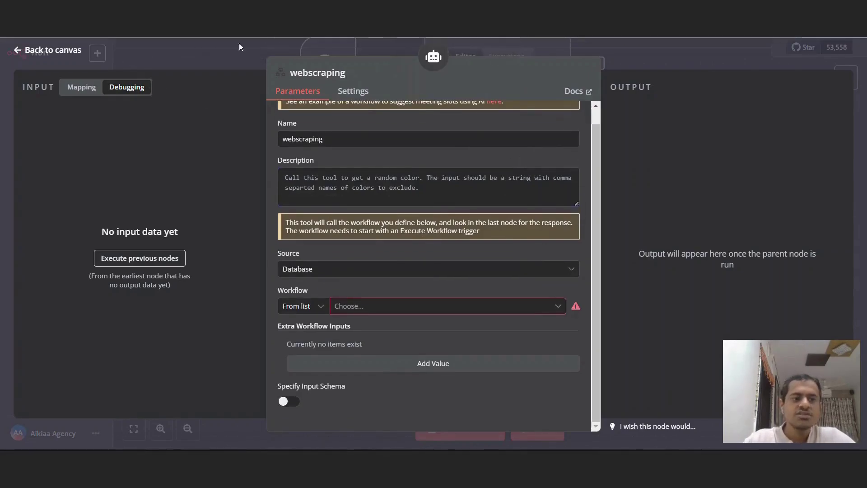
- Select Aikiaa Webscraping as the workflow the webscraping tool calls, and return to the canvas
left_click(382, 307)
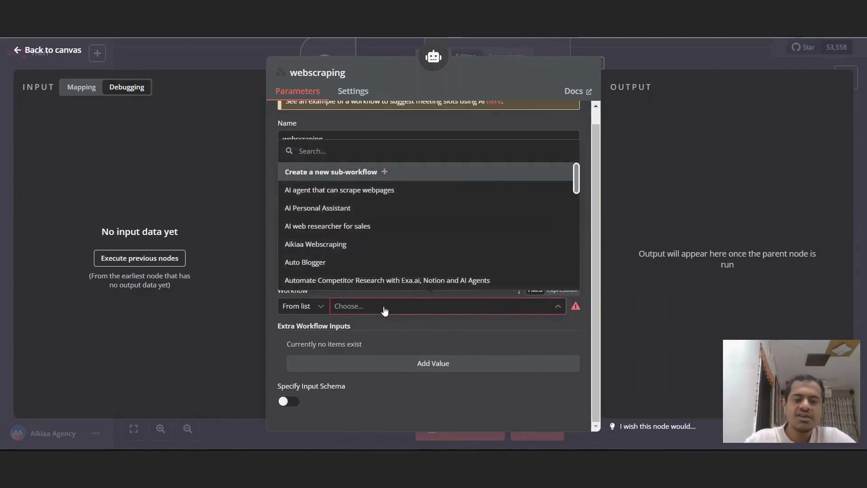
type("aiki")
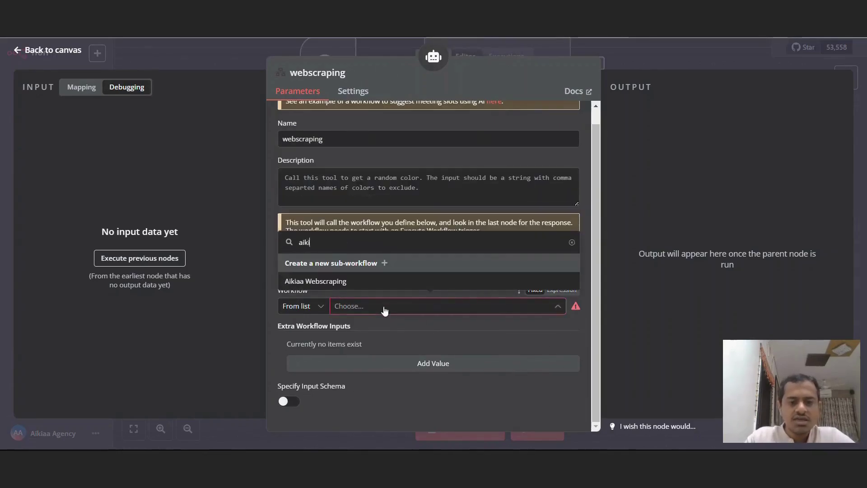
left_click(322, 285)
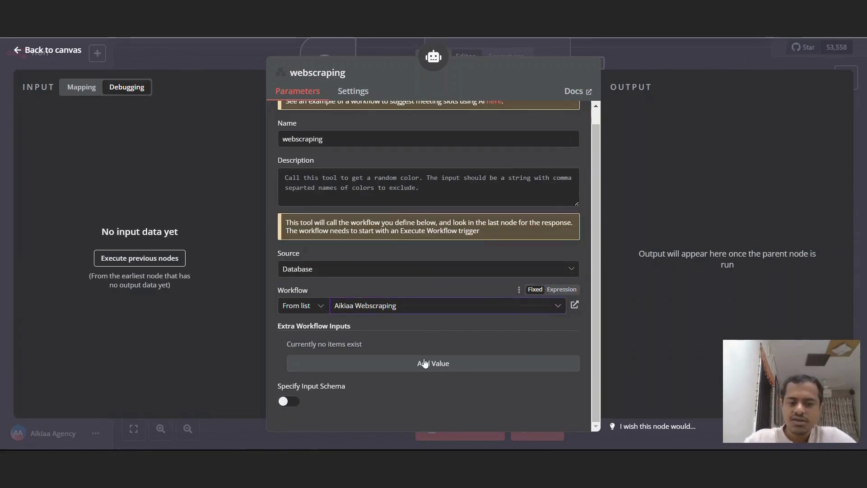
left_click(631, 44)
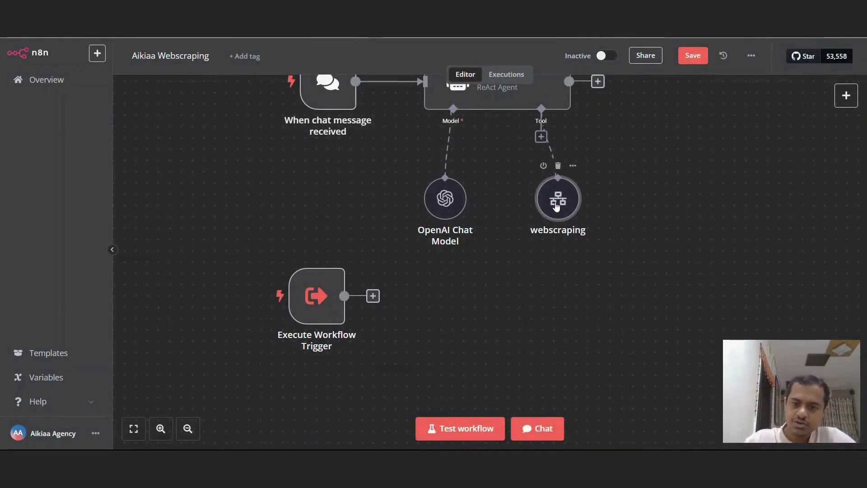
- Move the webscraping node slightly closer beneath the AI Agent's tool connection
left_click_drag(554, 204, 542, 192)
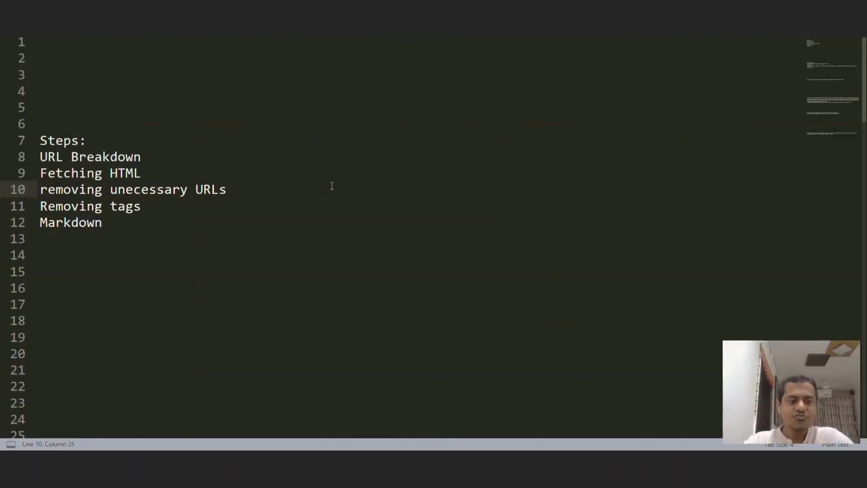
- Review the scraping steps listed in the text editor notes, from URL Breakdown through Fetching HTML and removing URLs and tags to Markdown
left_click(166, 158)
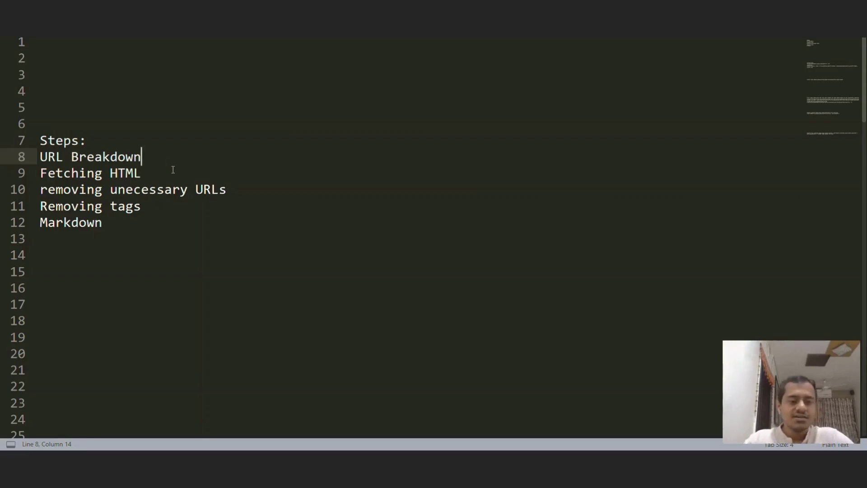
left_click(173, 169)
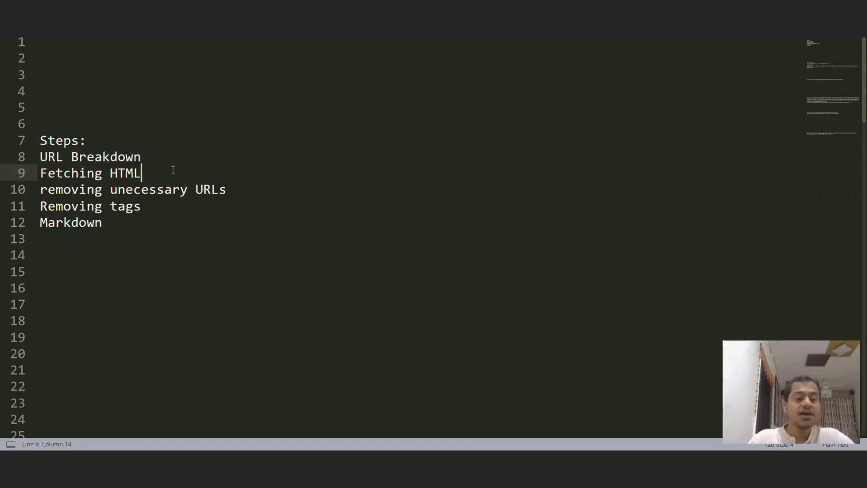
left_click_drag(243, 189, 6, 188)
left_click(251, 184)
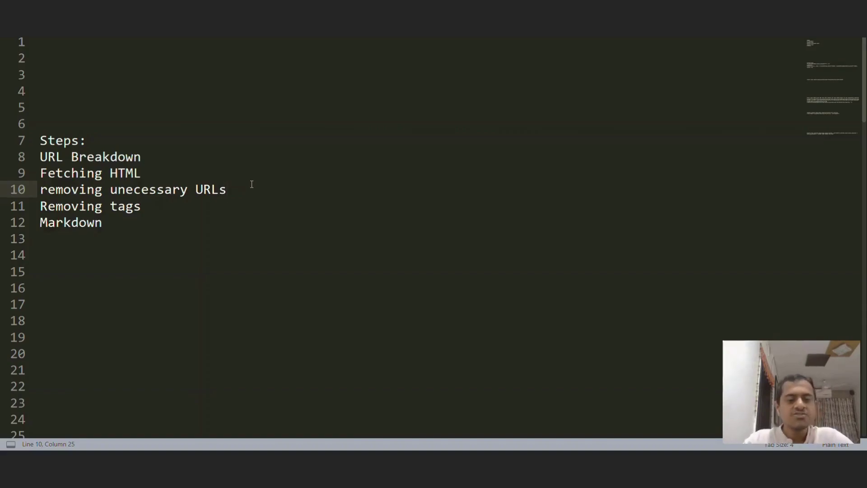
left_click_drag(167, 206, 40, 206)
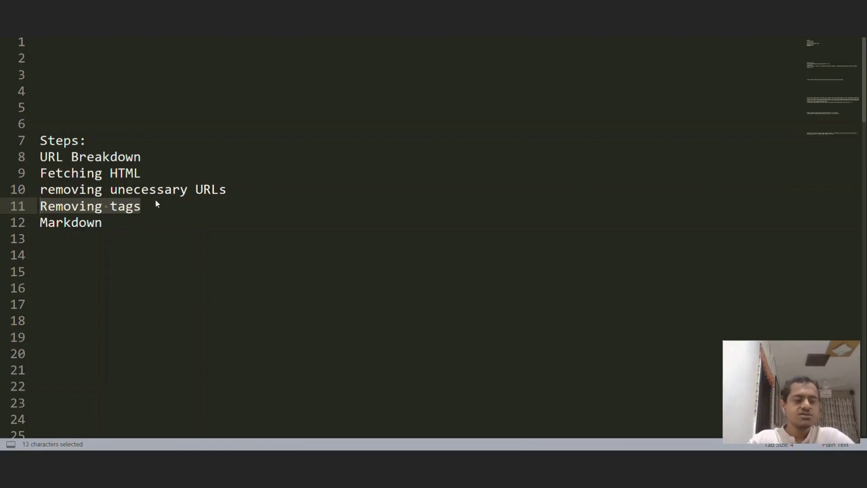
left_click(165, 208)
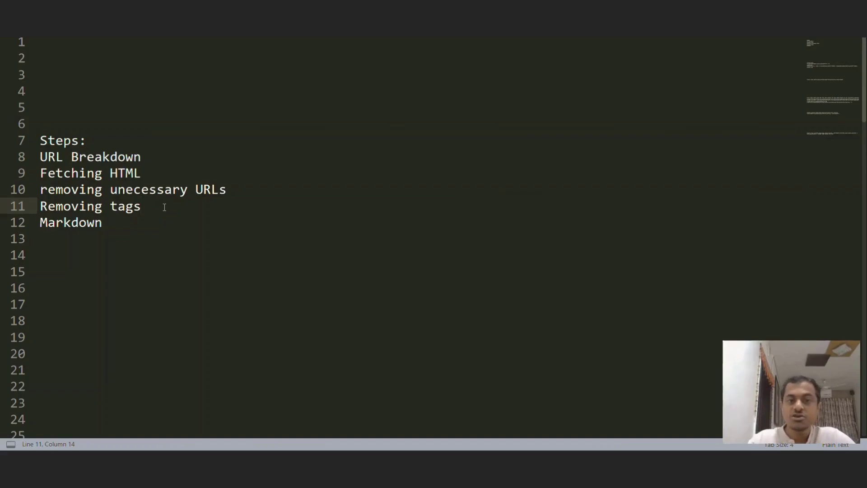
left_click(136, 220)
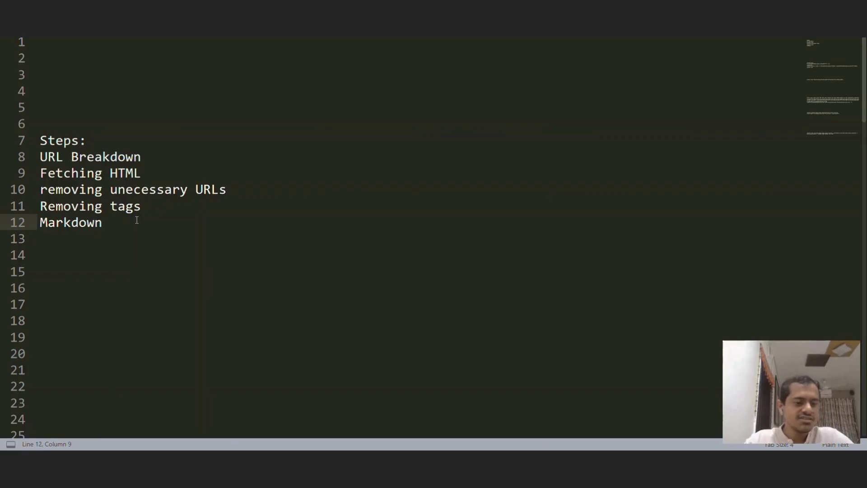
left_click_drag(136, 219, 39, 208)
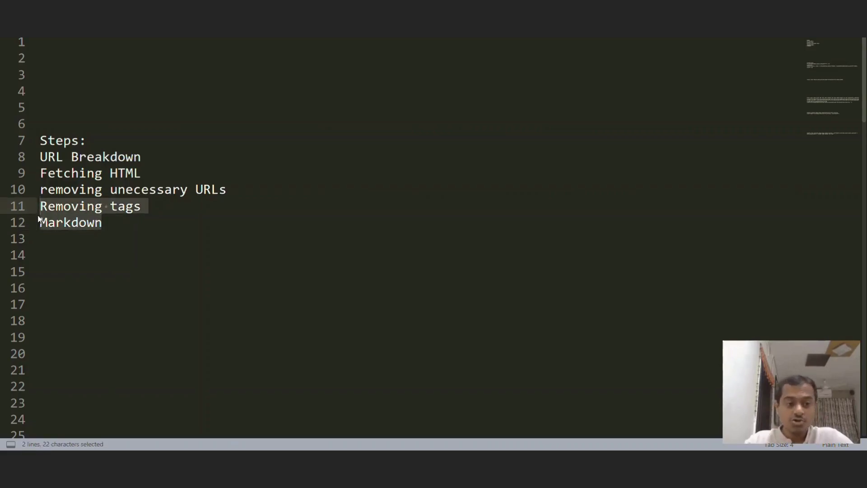
left_click(139, 215)
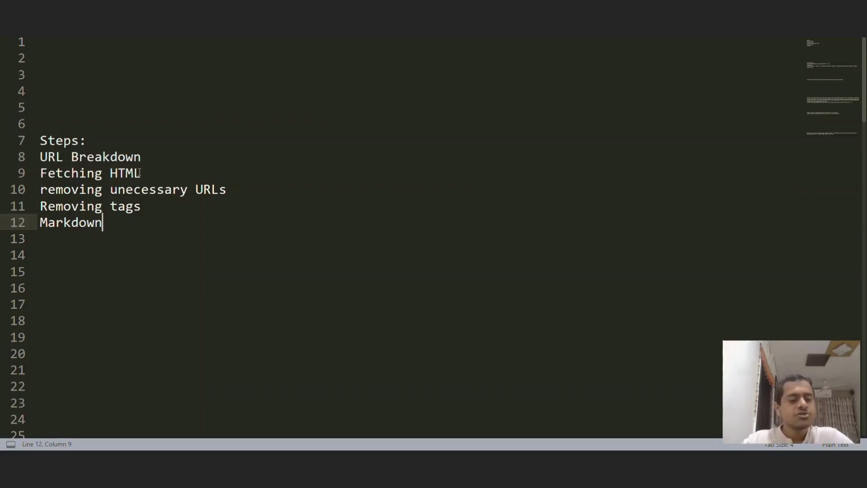
left_click(161, 161)
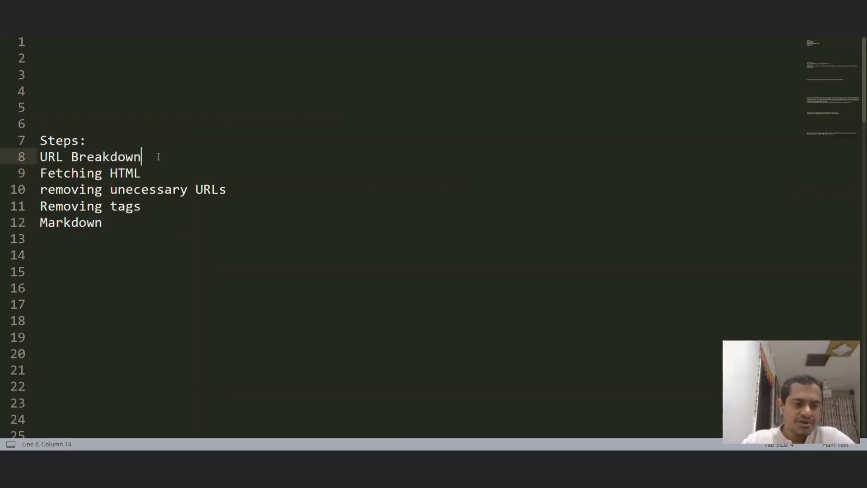
- Switch back to n8n and add an Edit Fields (Set) node after the Execute Workflow Trigger
key("alt+Tab")
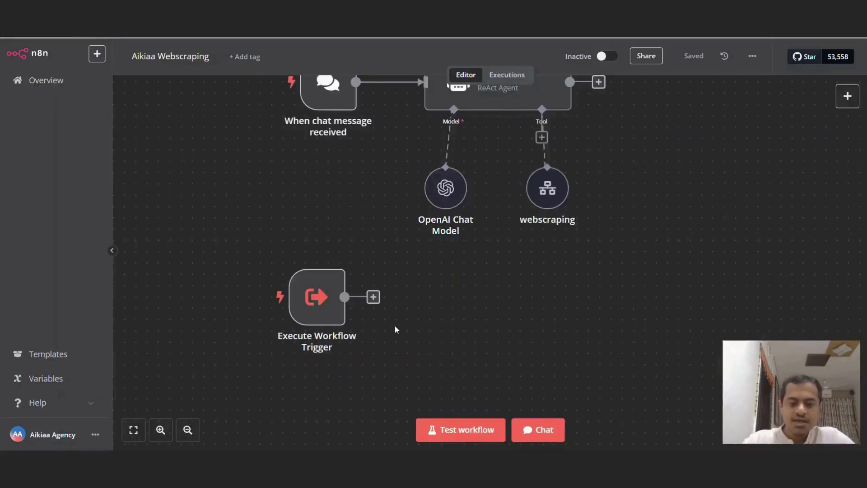
left_click(373, 299)
type("edit")
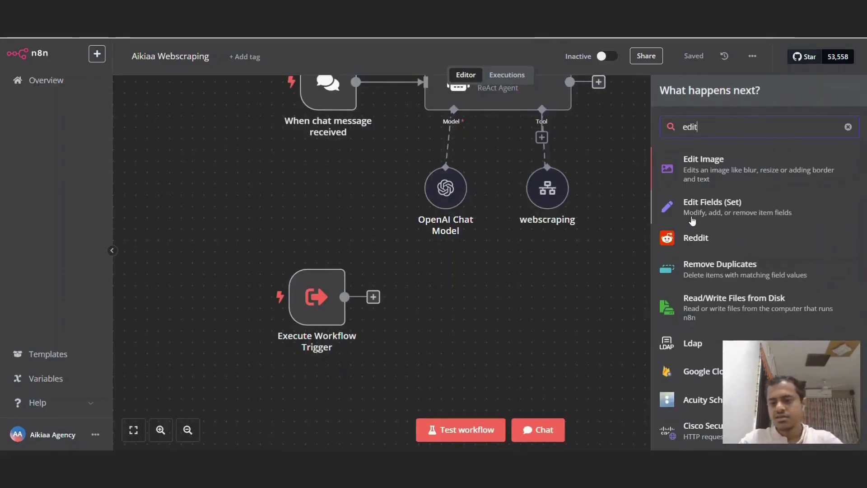
type("z")
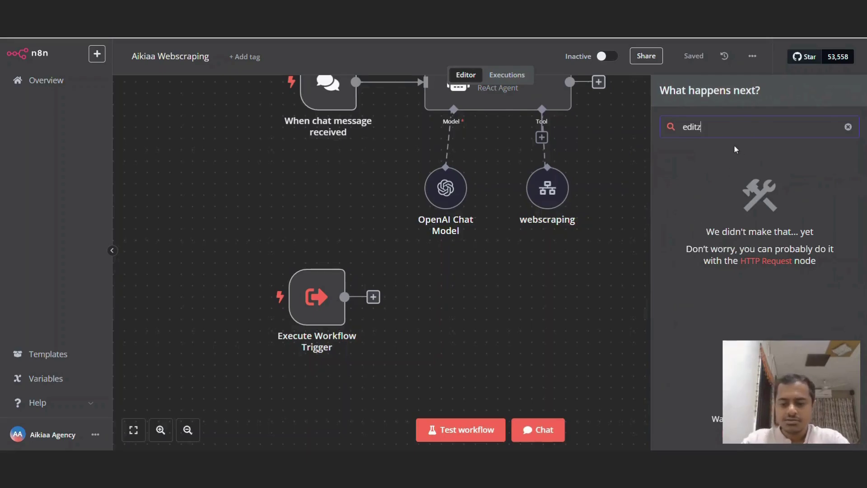
key("BackSpace")
left_click(701, 205)
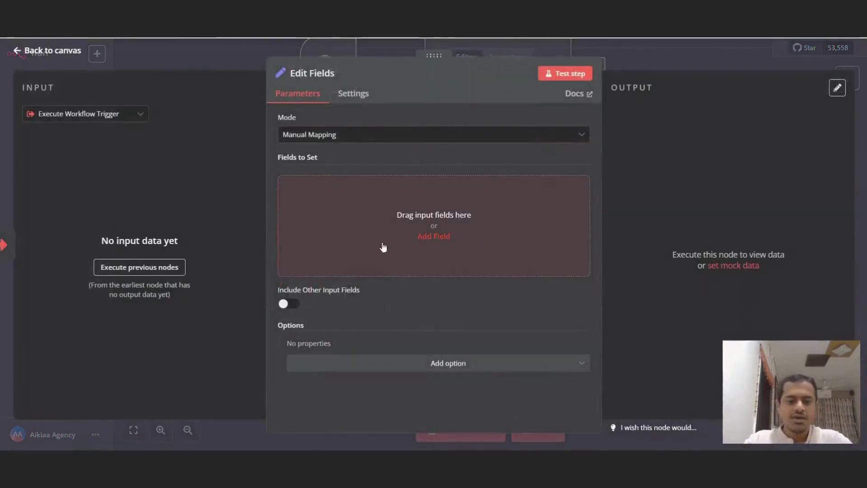
- Add a field named query to the Edit Fields node and set its type to Object
left_click(327, 191)
type("que")
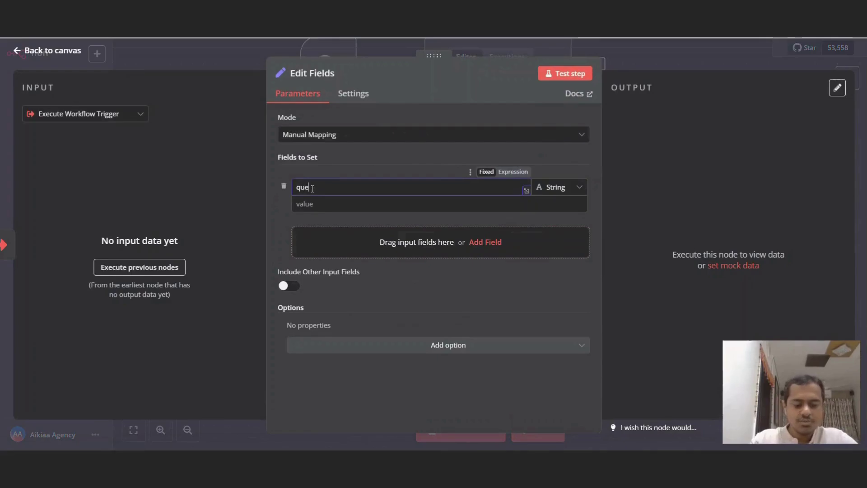
type("ry")
left_click(344, 206)
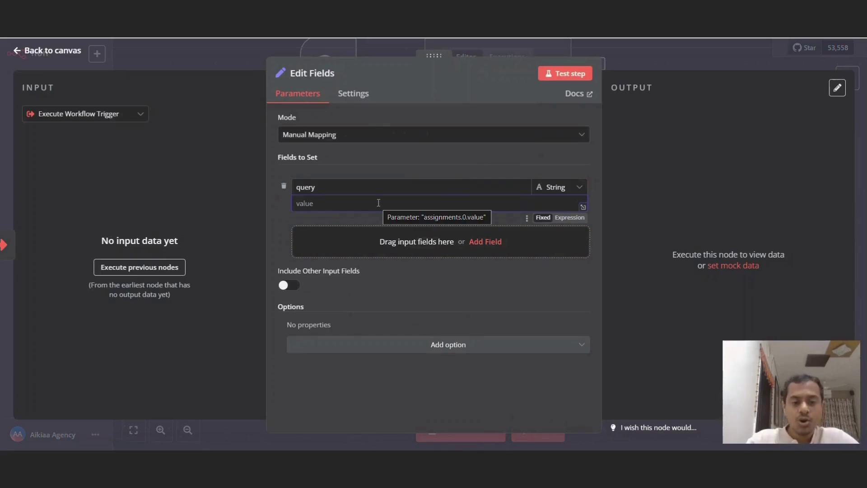
left_click(554, 187)
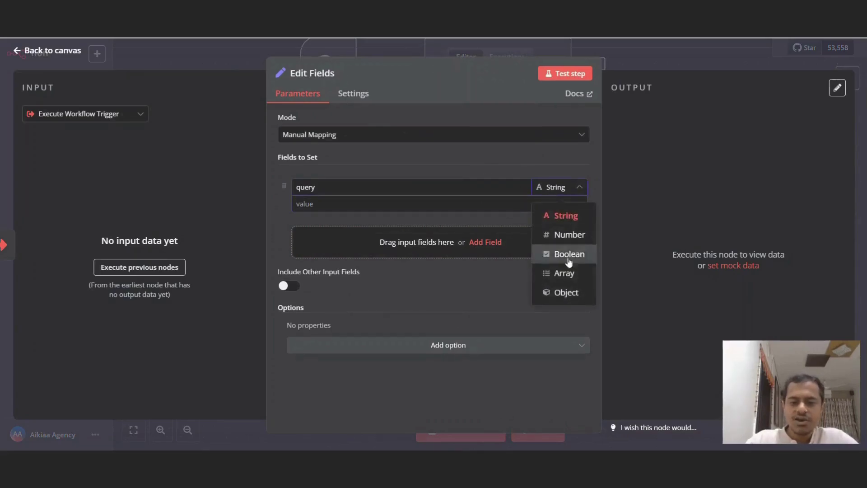
left_click(565, 291)
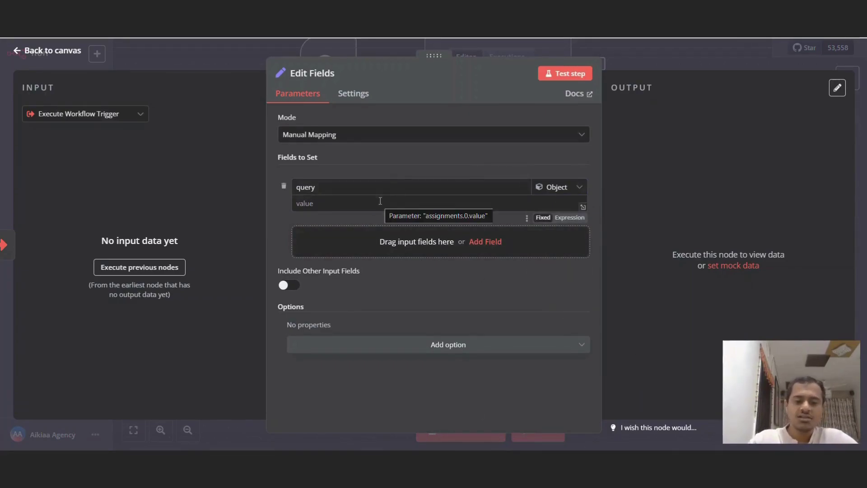
- Switch to the text editor notes and paste the sample clevertap.com ad URL on line 30, below the Bursting URL expression
key("alt+Tab")
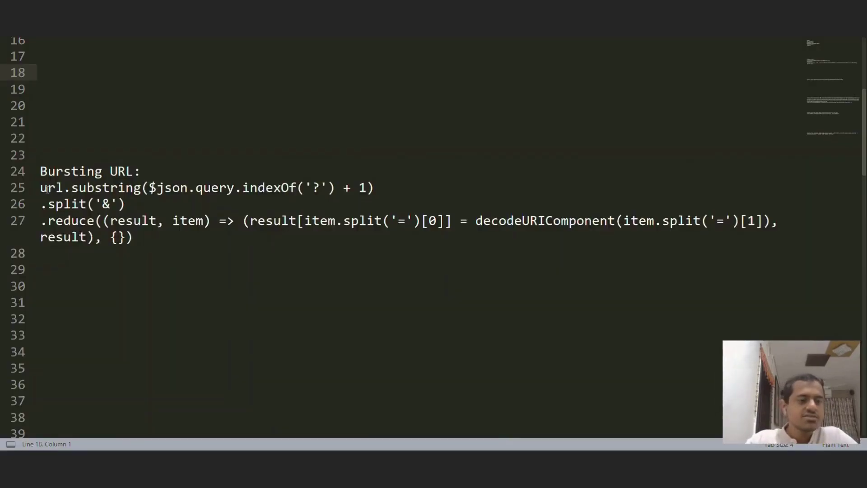
left_click_drag(47, 189, 172, 188)
left_click(172, 188)
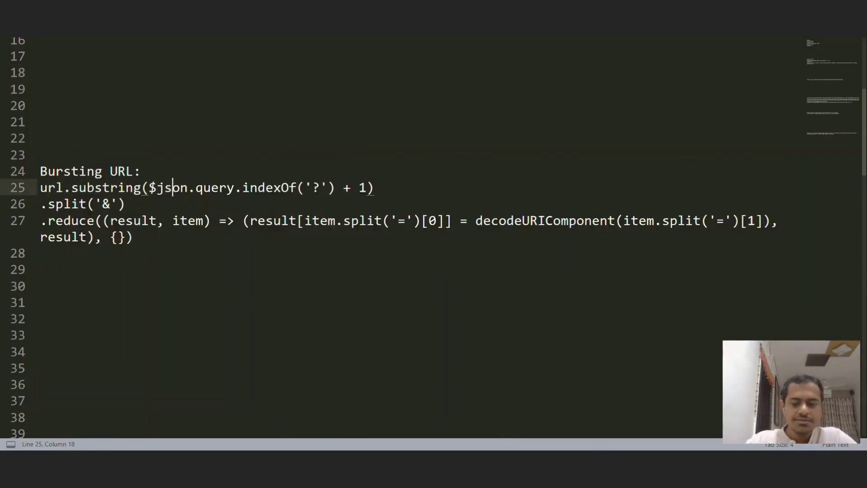
left_click(253, 269)
scroll(319, 316, "down", 1)
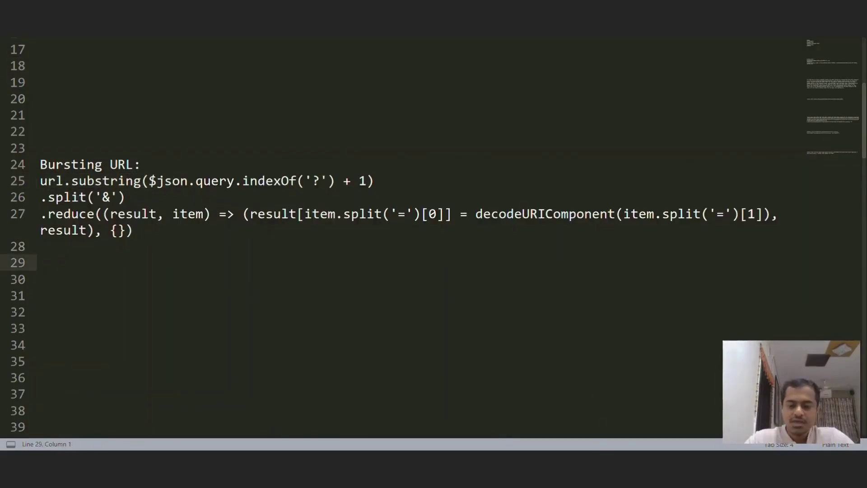
left_click(147, 279)
key("ctrl+v")
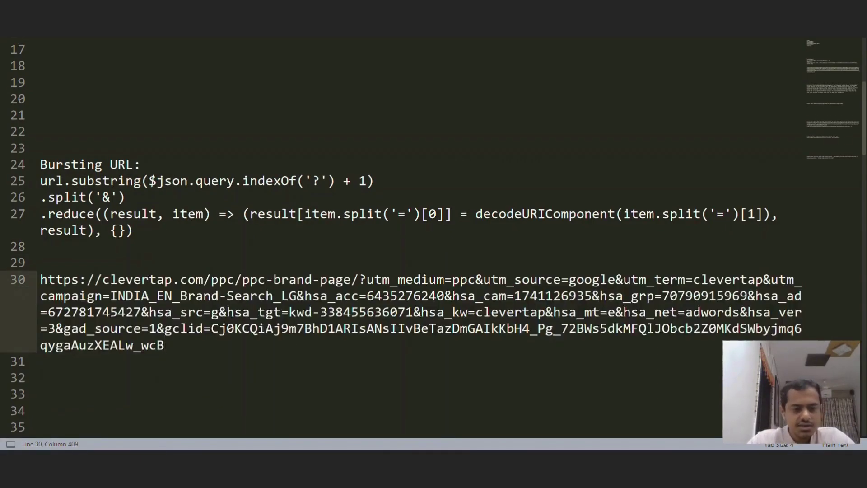
- Examine the pasted sample URL's domain, path and query parameters
scroll(191, 215, "down", 1)
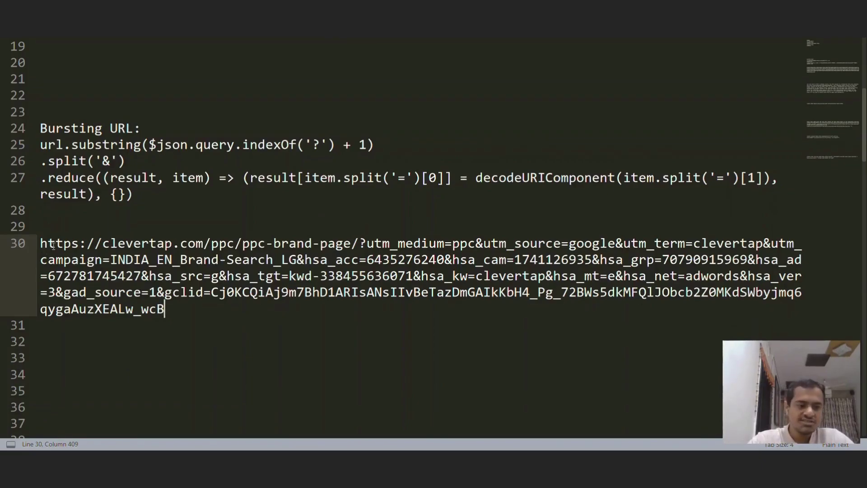
triple_click(92, 239)
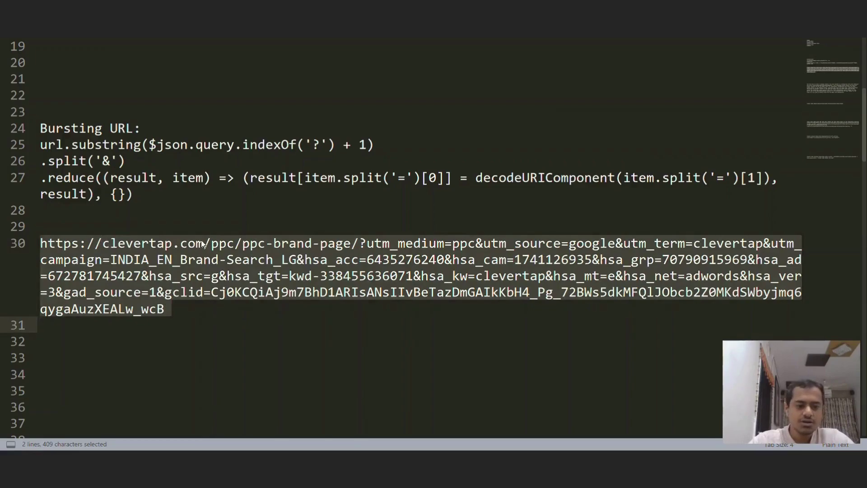
left_click_drag(203, 244, 39, 244)
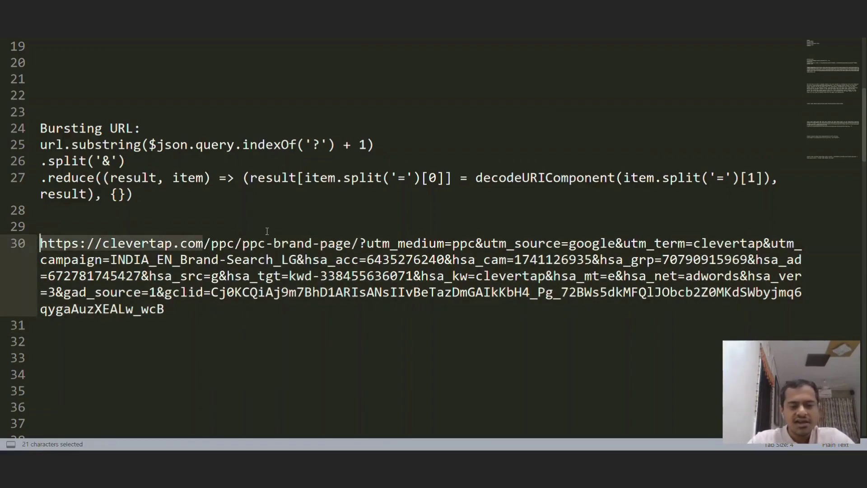
left_click_drag(219, 244, 685, 292)
left_click(685, 292)
left_click(200, 305)
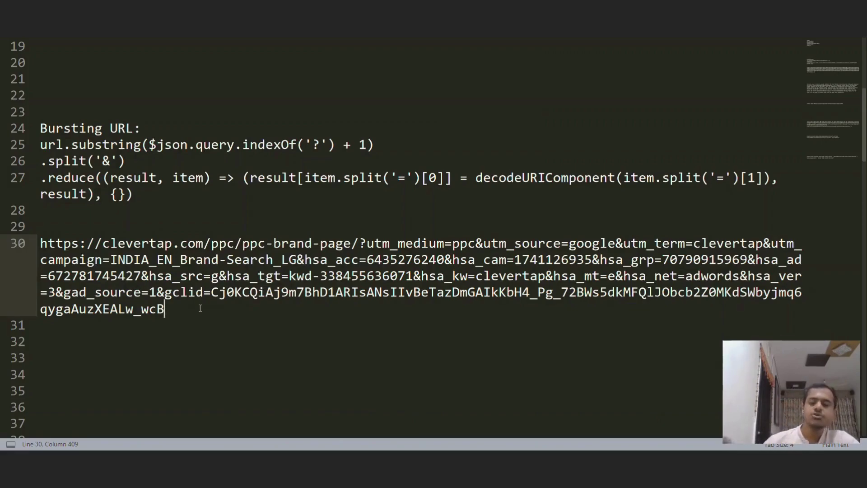
left_click(164, 331)
key("Return")
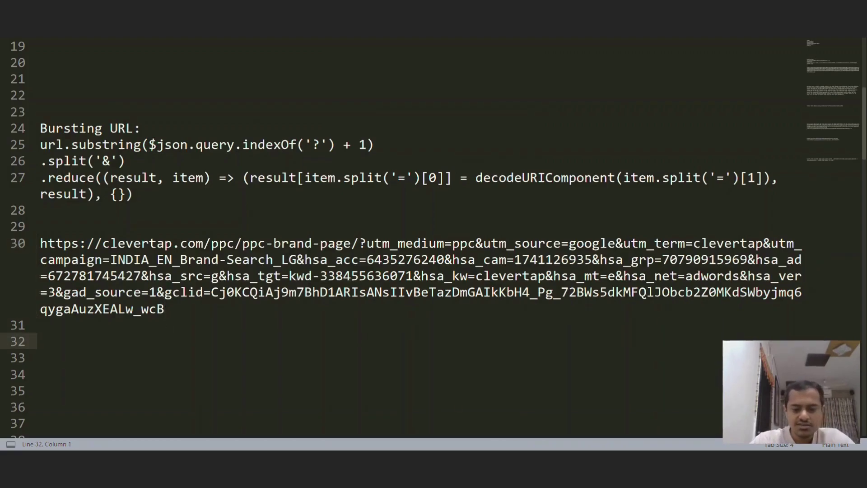
type("{     url: 'https://clevertap.com/ppc/ppc-brand-page/',     utm_medium: ppc,     utm_source: google.... }")
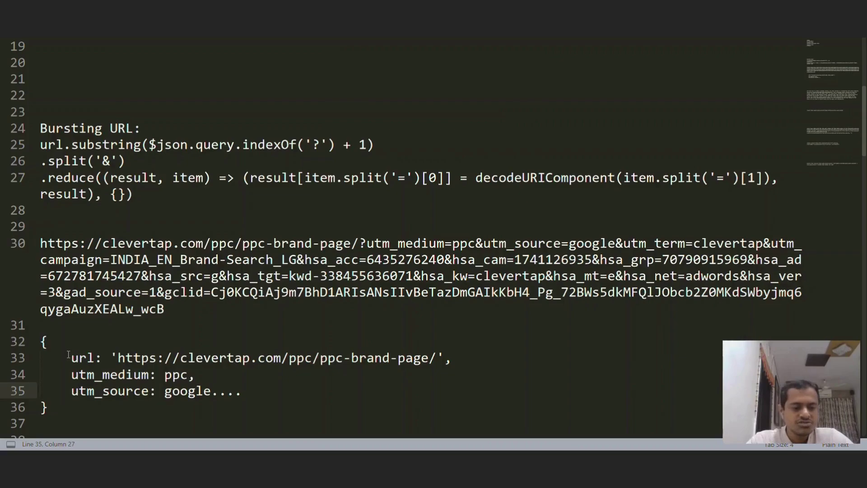
- Compare the example object's url and utm entries with the matching base address and query parameters in the sample URL
left_click_drag(68, 354, 453, 356)
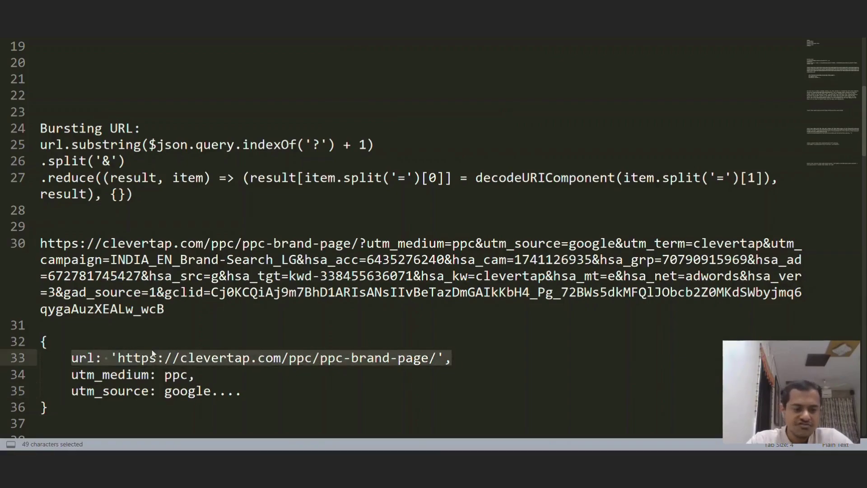
left_click(195, 374)
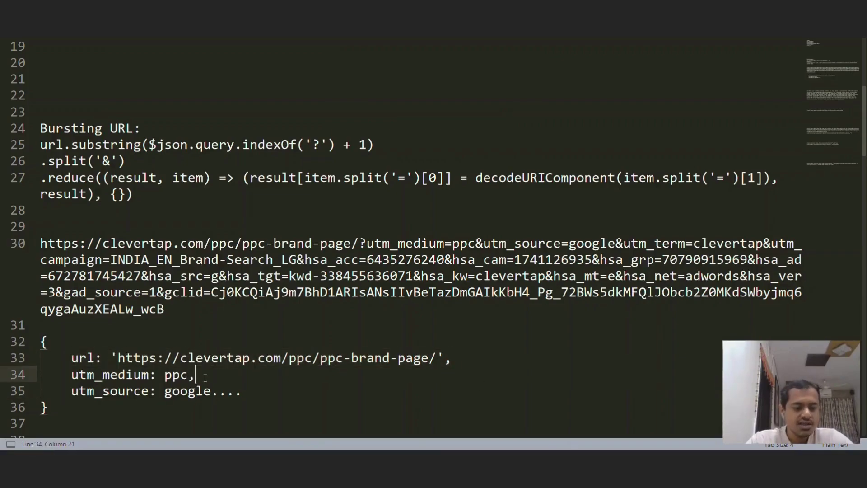
double_click(96, 374)
left_click(134, 391)
left_click(291, 406)
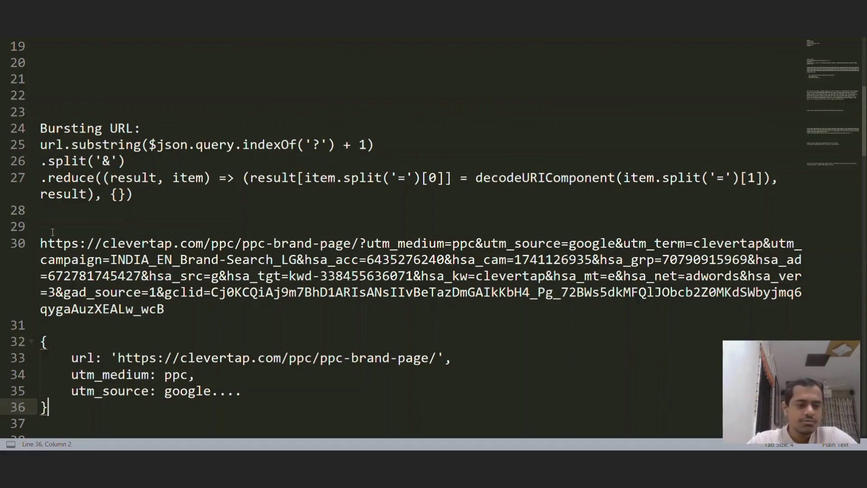
left_click_drag(40, 241, 211, 334)
left_click(211, 334)
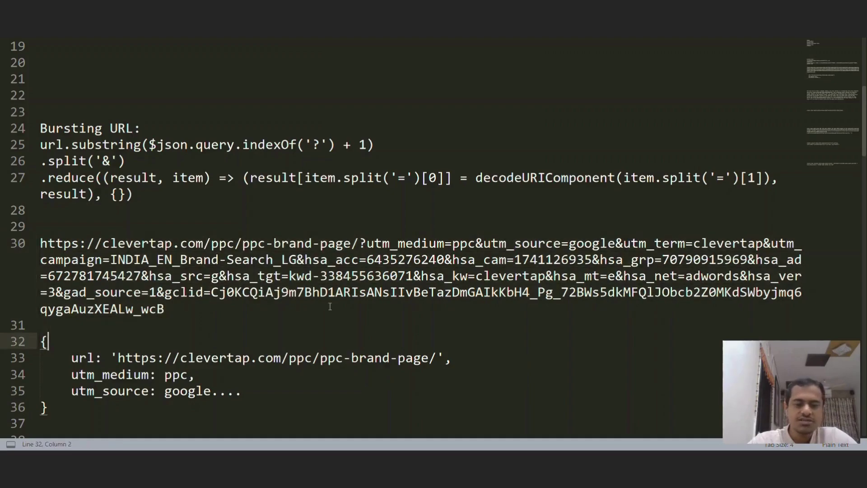
left_click(361, 244)
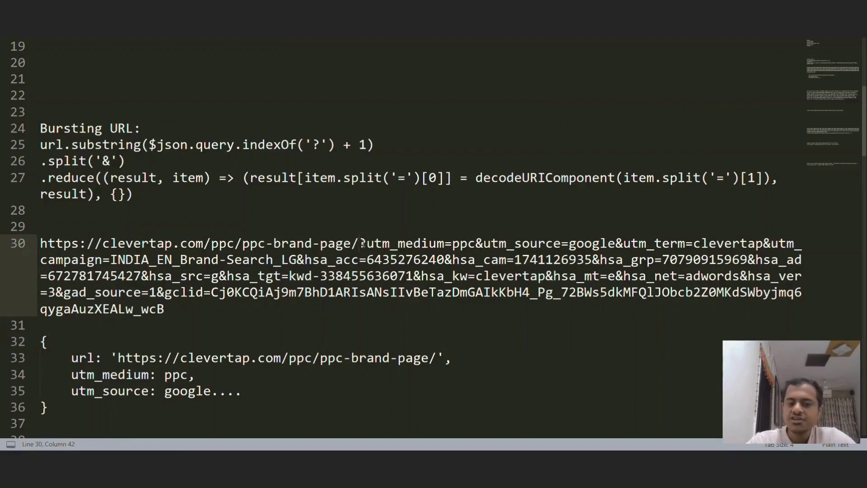
left_click_drag(367, 243, 778, 297)
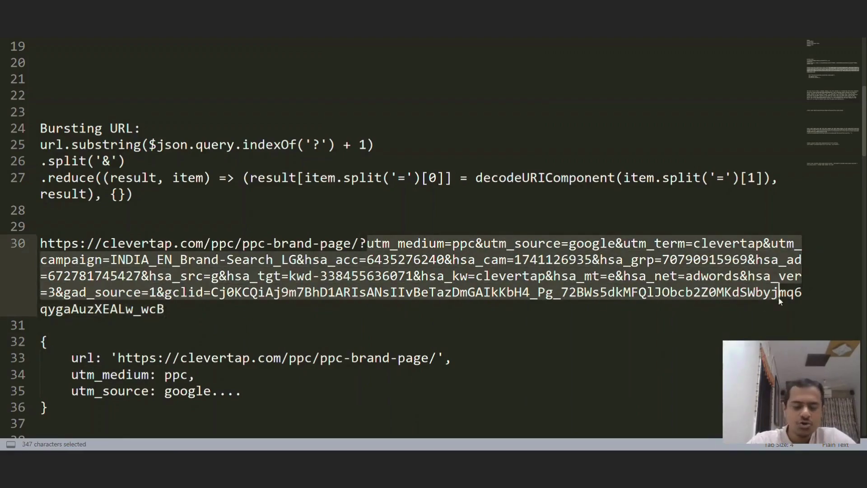
left_click_drag(359, 243, 21, 244)
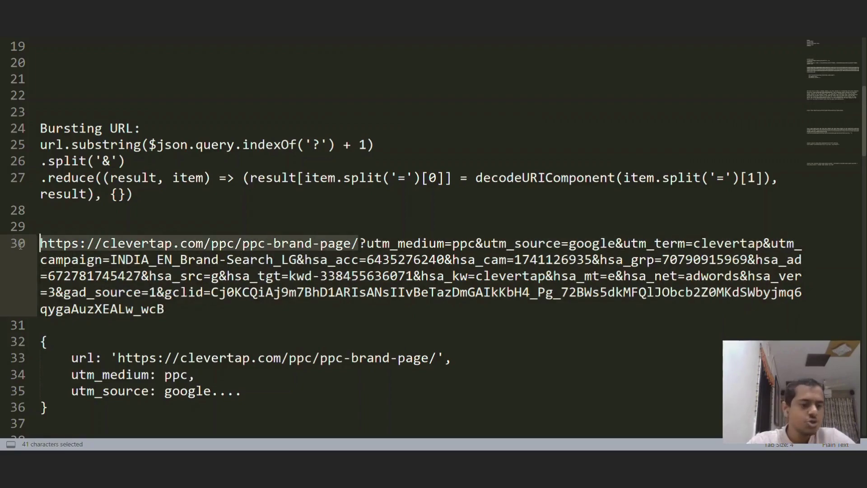
- Examine the sample URL's base address, the question mark separator, and the utm_medium and utm_source values in its query parameters
left_click(373, 243)
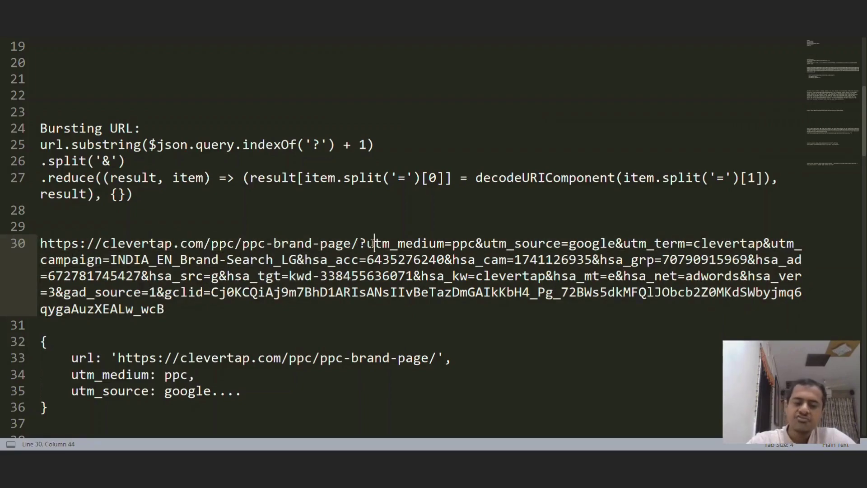
left_click(449, 244)
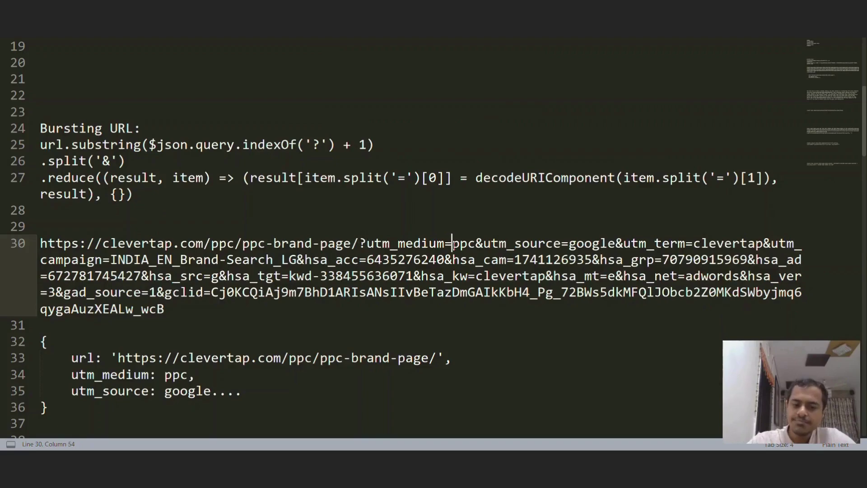
double_click(463, 244)
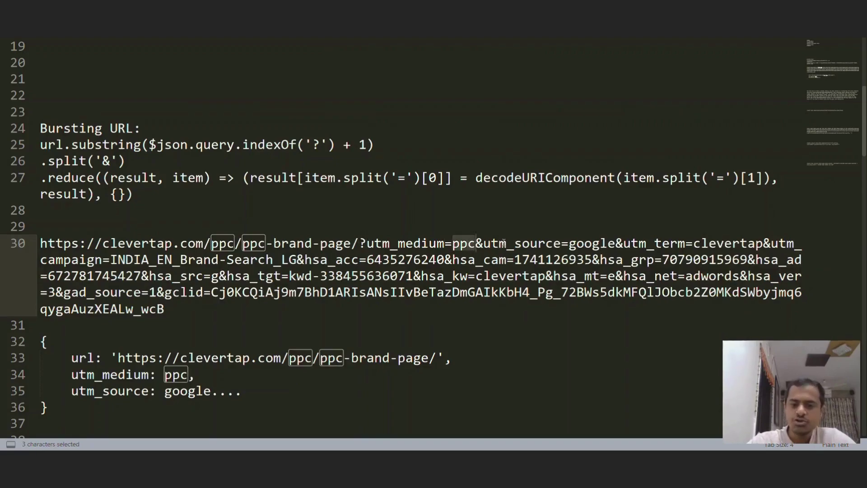
left_click_drag(484, 244, 616, 244)
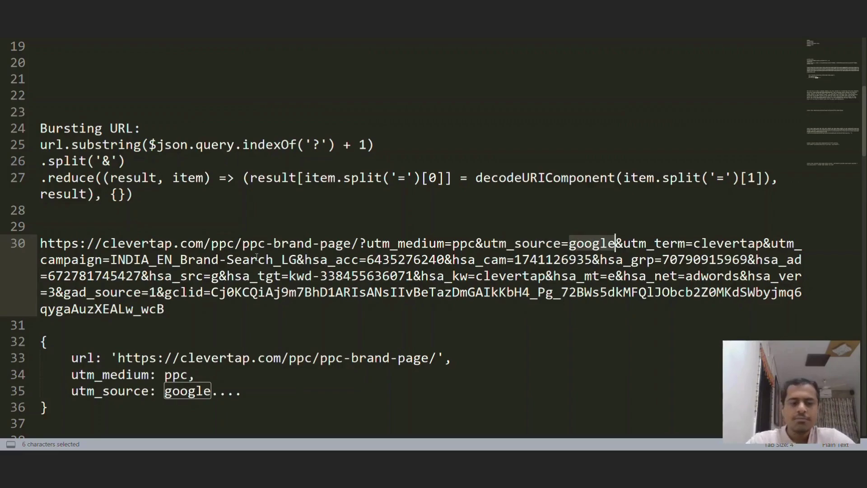
left_click_drag(41, 243, 366, 247)
left_click(366, 246)
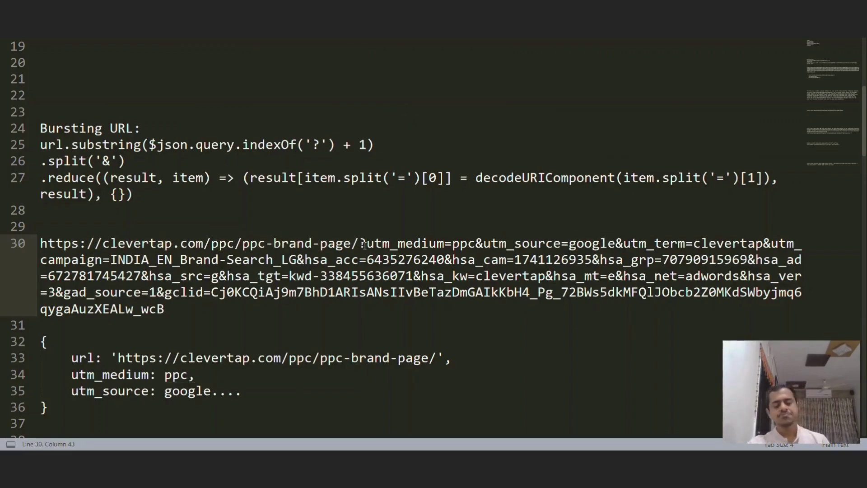
left_click(362, 246)
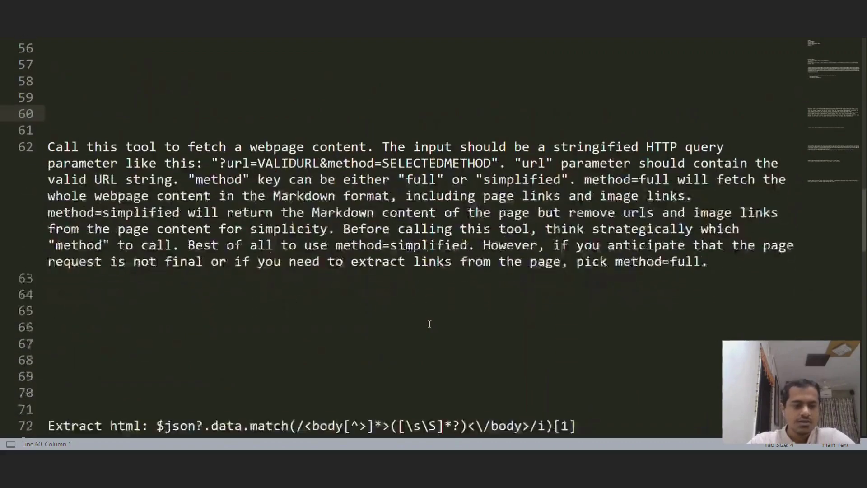
- Find the web page fetching tool description on line 62 of the notes and read its opening sentences on purpose and input
scroll(430, 324, "up", 2)
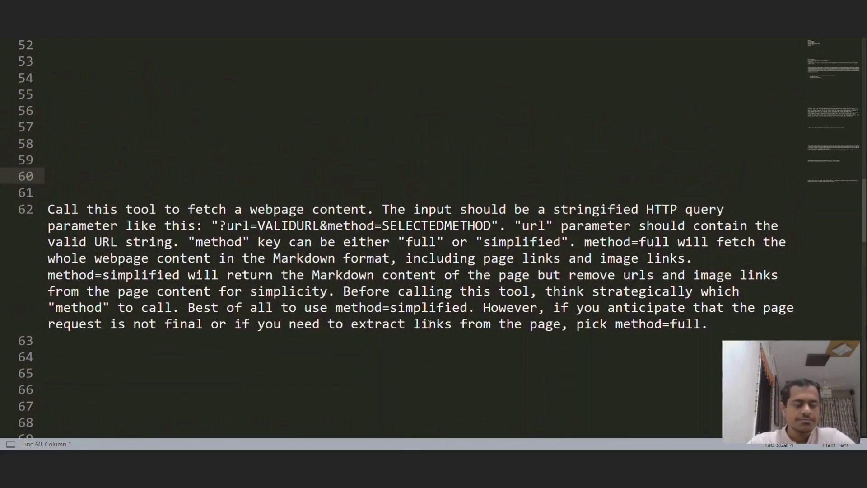
left_click(113, 208)
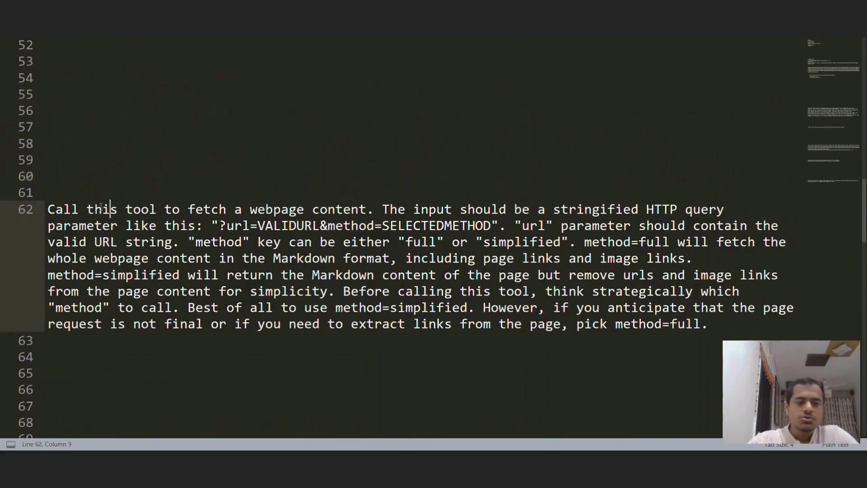
key("Left")
key("Left")
key("Left")
key("Left")
key("Left")
key("Left")
left_click_drag(54, 209, 728, 212)
left_click(220, 209)
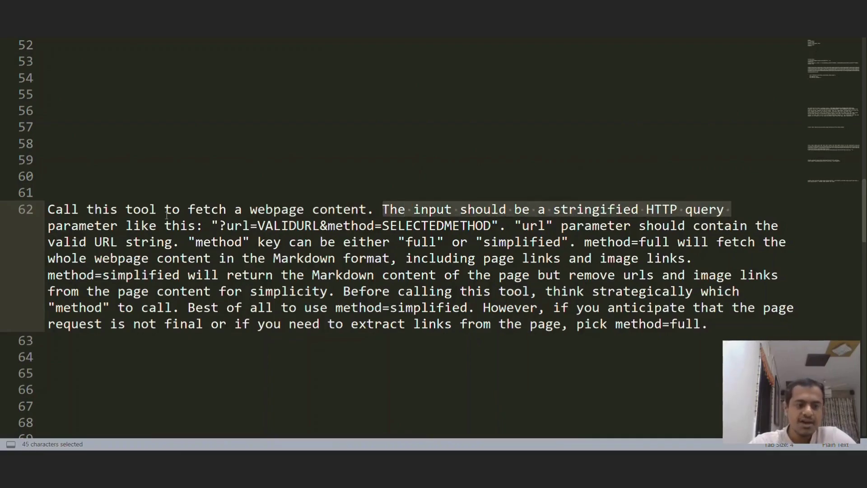
- Examine the description's query string format, including its url parameter and the allowed values of its method key
left_click_drag(219, 226, 257, 226)
double_click(289, 226)
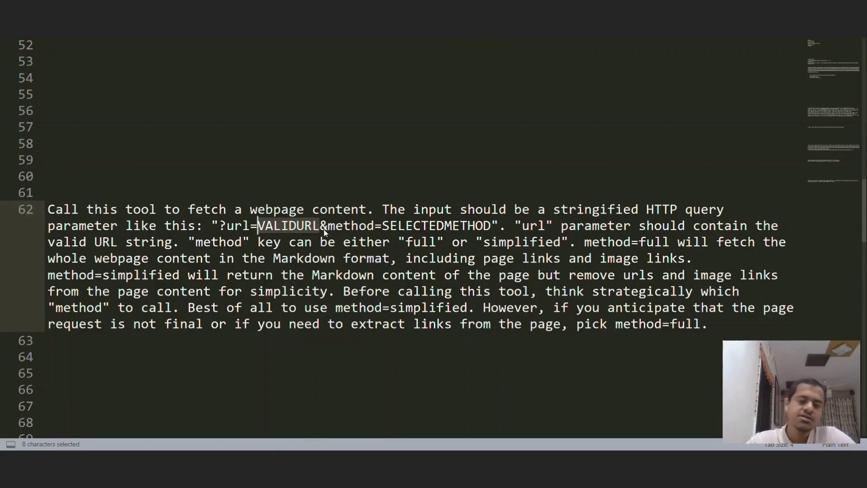
double_click(382, 226)
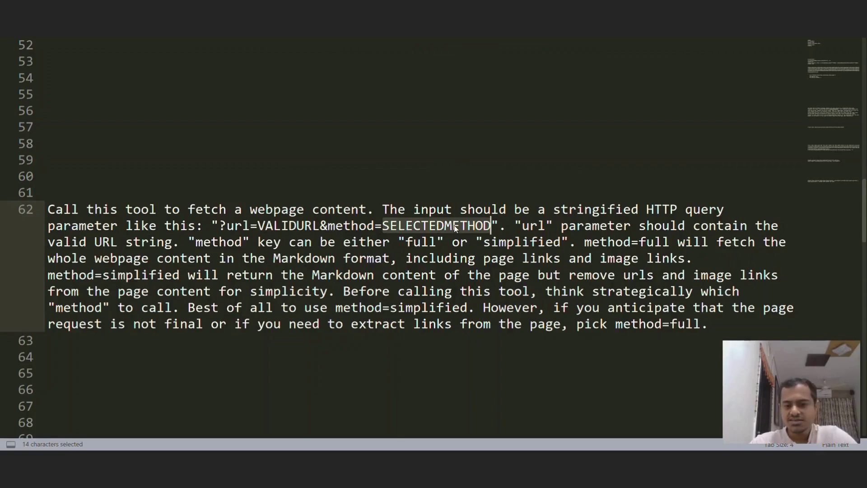
double_click(533, 225)
left_click_drag(533, 226, 525, 241)
double_click(202, 244)
left_click(552, 240)
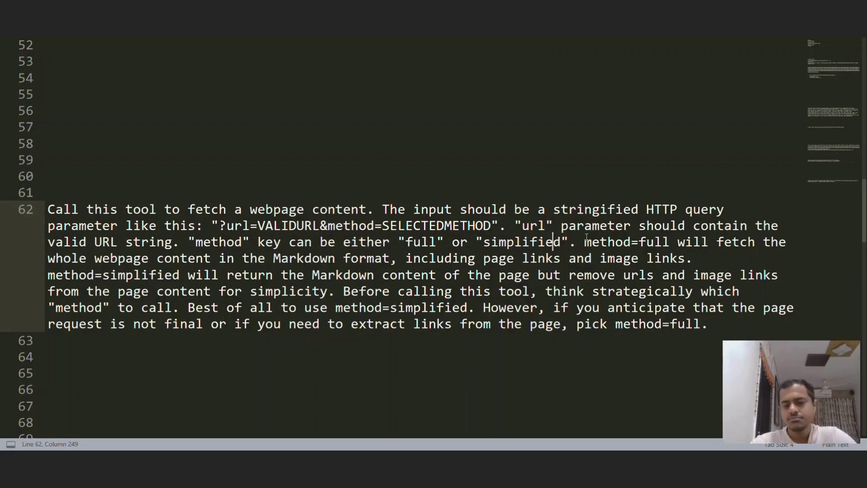
- Compare what method=full and method=simplified return according to the tool description, including how each treats page and image links
left_click_drag(584, 242, 687, 261)
left_click(422, 257)
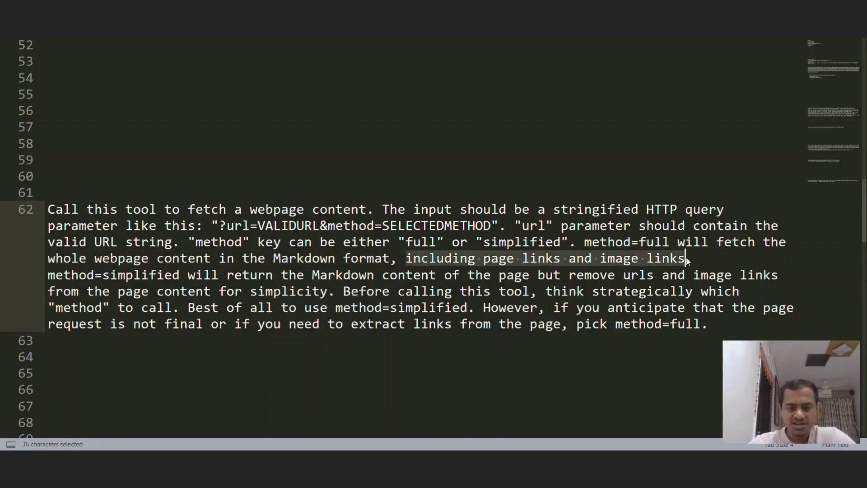
left_click(134, 276)
left_click_drag(214, 278, 509, 280)
double_click(393, 276)
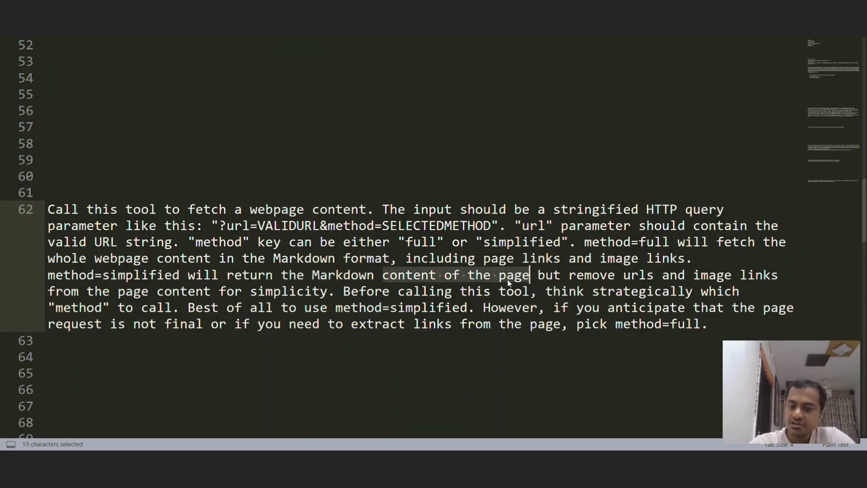
double_click(638, 275)
triple_click(712, 275)
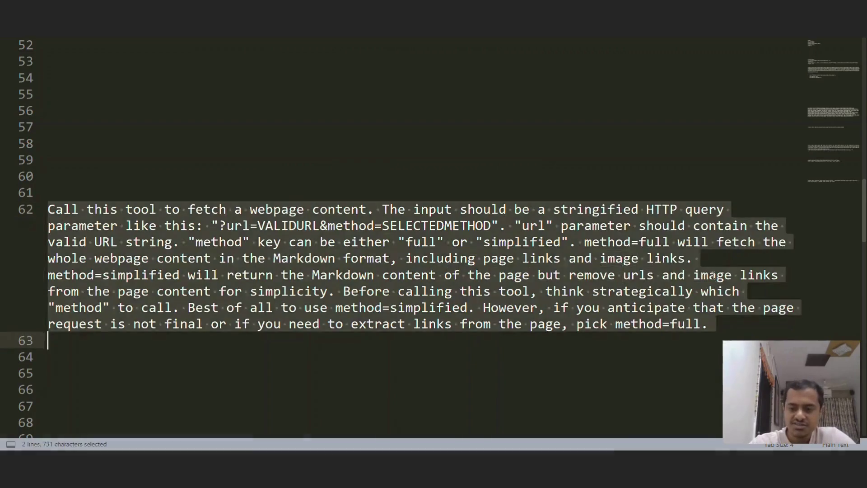
double_click(712, 275)
left_click(755, 275)
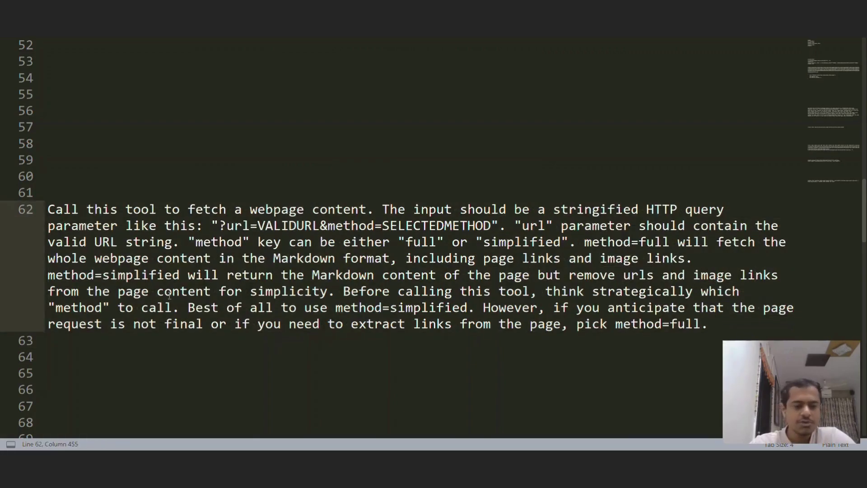
left_click_drag(133, 291, 321, 288)
left_click(321, 289)
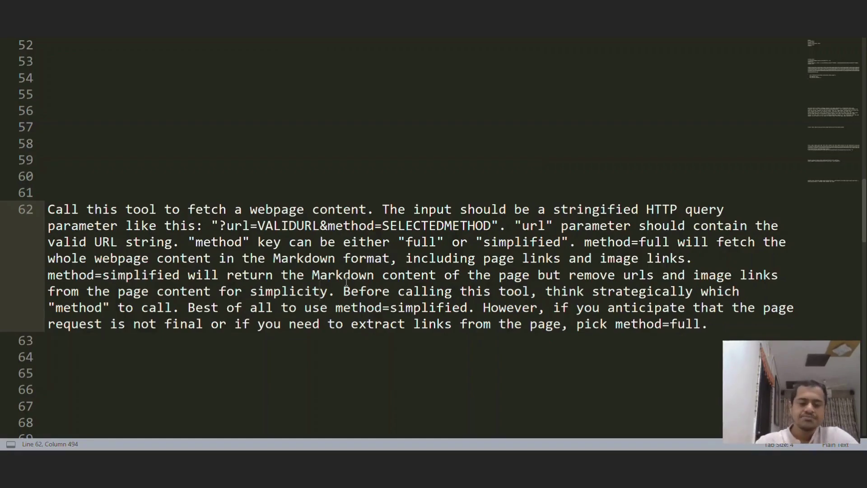
- Read the tool description's guidance on strategically choosing between the full and simplified methods before calling the tool
double_click(425, 242)
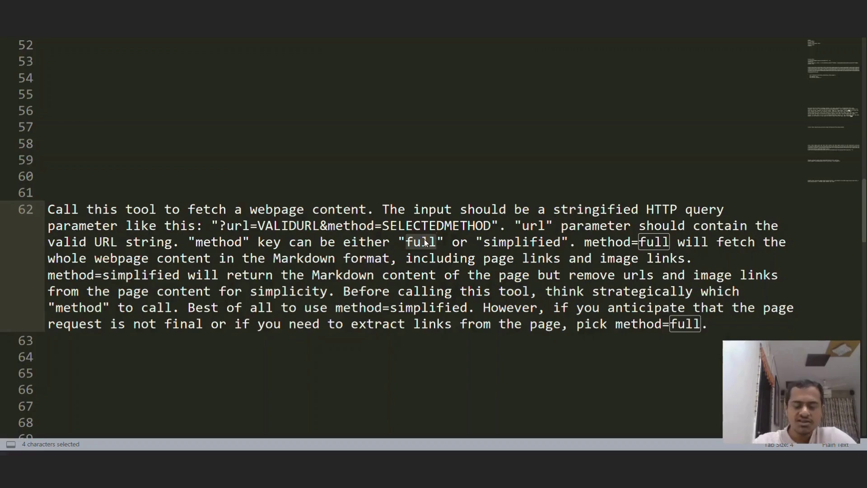
left_click(395, 302)
left_click(360, 285)
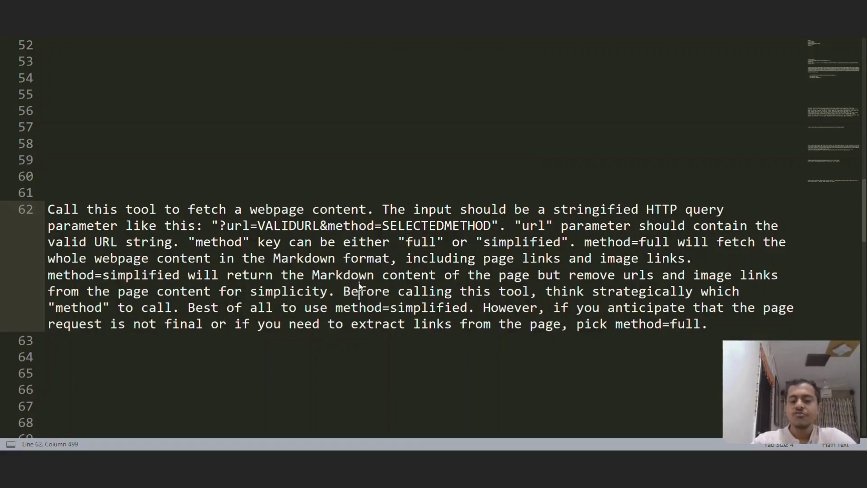
left_click_drag(547, 289, 739, 290)
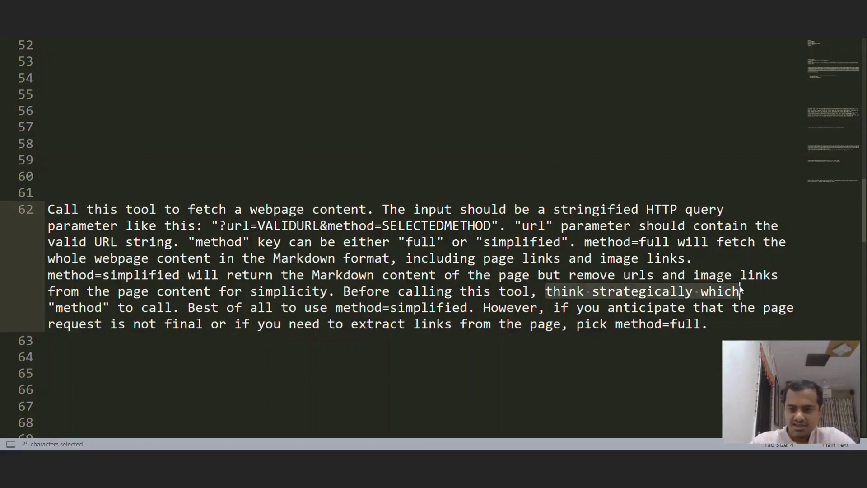
left_click_drag(204, 307, 419, 312)
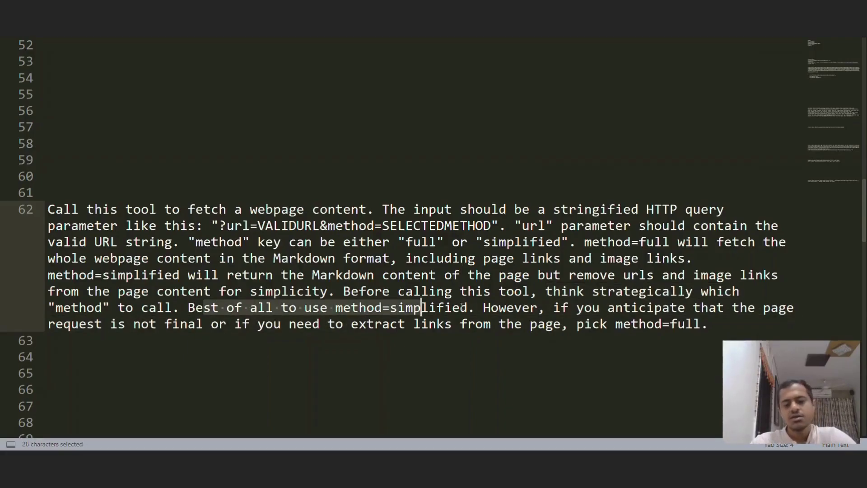
double_click(418, 309)
- Copy the entire tool description paragraph from line 62 of the notes and switch to n8n
left_click_drag(507, 309, 41, 218)
left_click(703, 324)
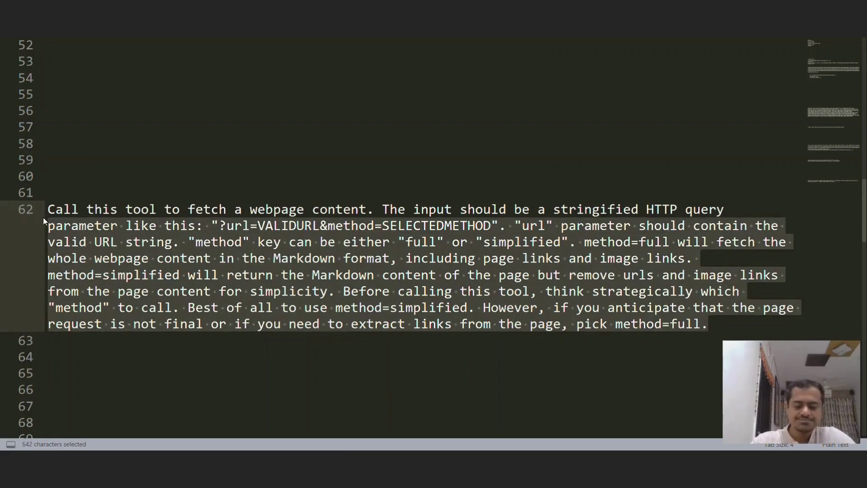
key("shift+Up")
key("shift+Up")
key("ctrl+c")
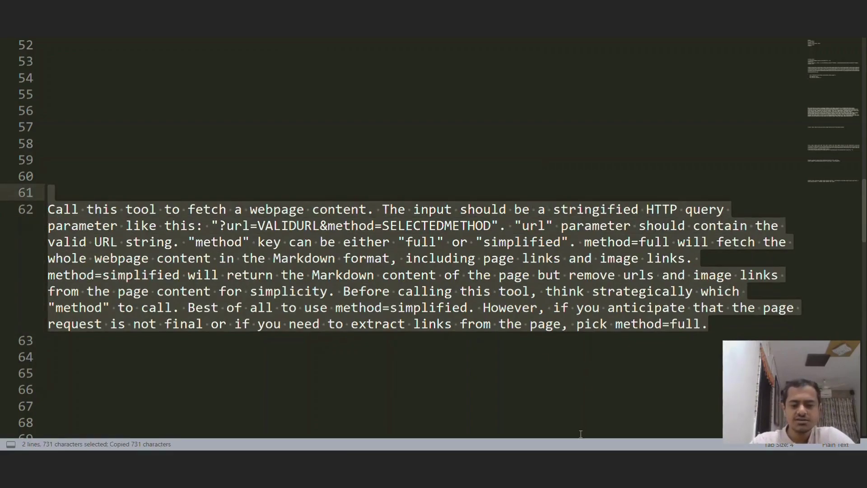
key("alt+Tab")
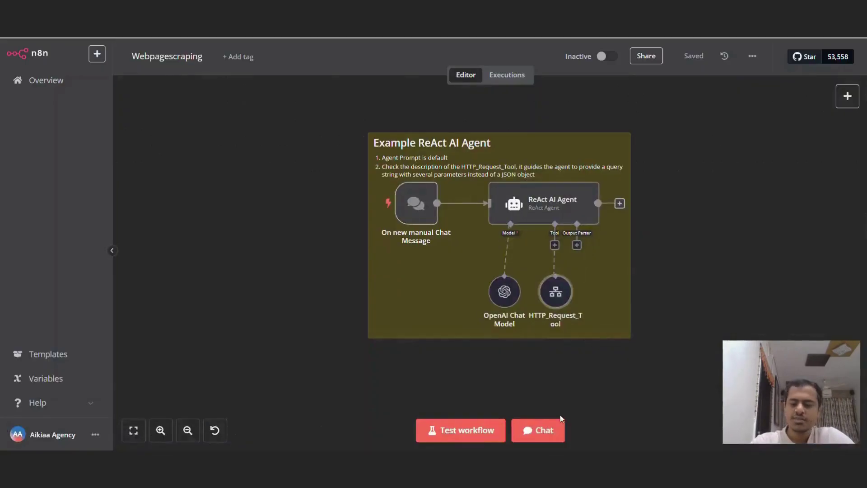
double_click(514, 206)
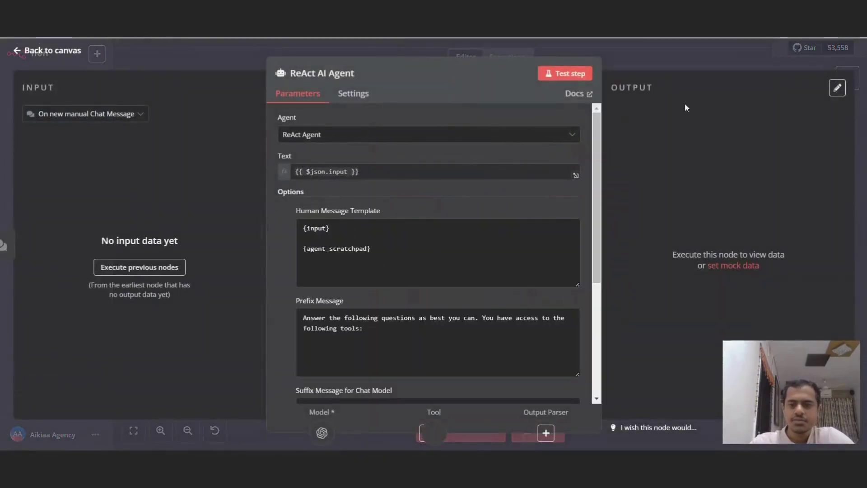
scroll(455, 196, "down", 5)
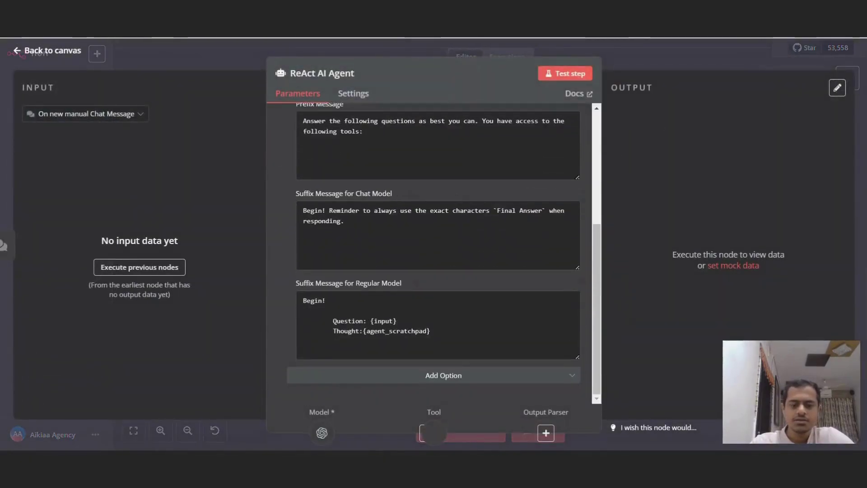
key("Escape")
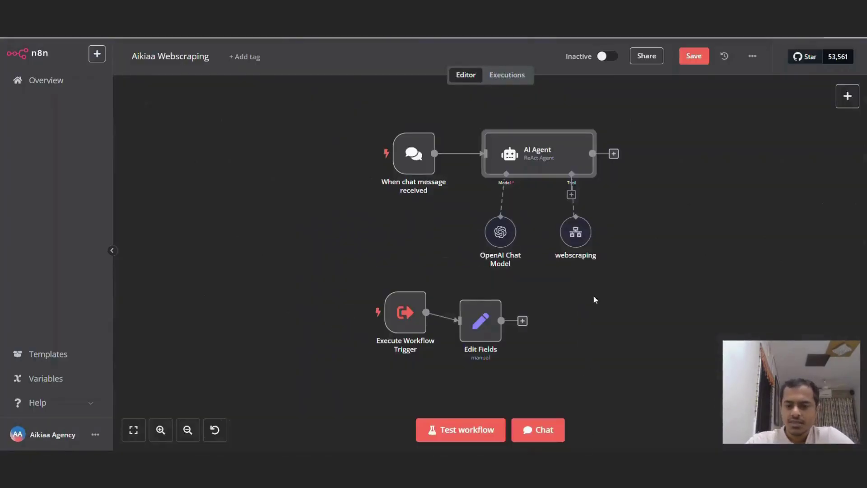
- In the Aikiaa Webscraping workflow, paste the copied text as the webscraping tool's description and return to the canvas
double_click(575, 230)
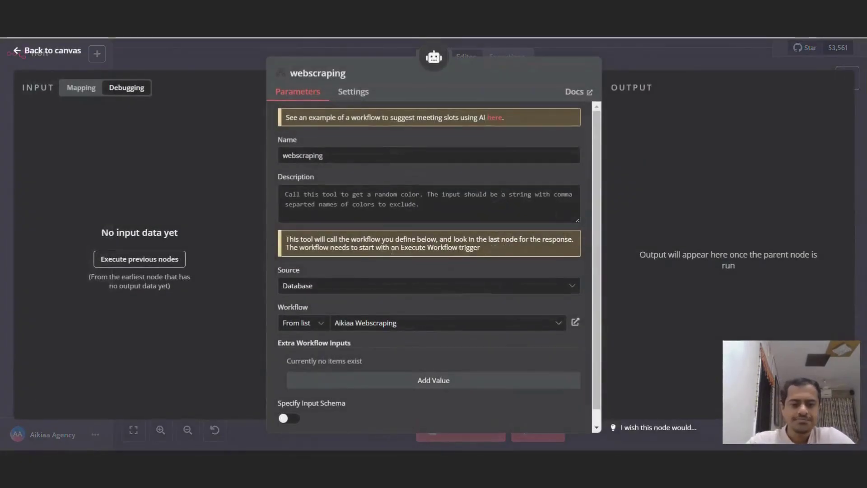
left_click(351, 204)
key("ctrl+a")
key("ctrl+v")
scroll(425, 208, "up", 5)
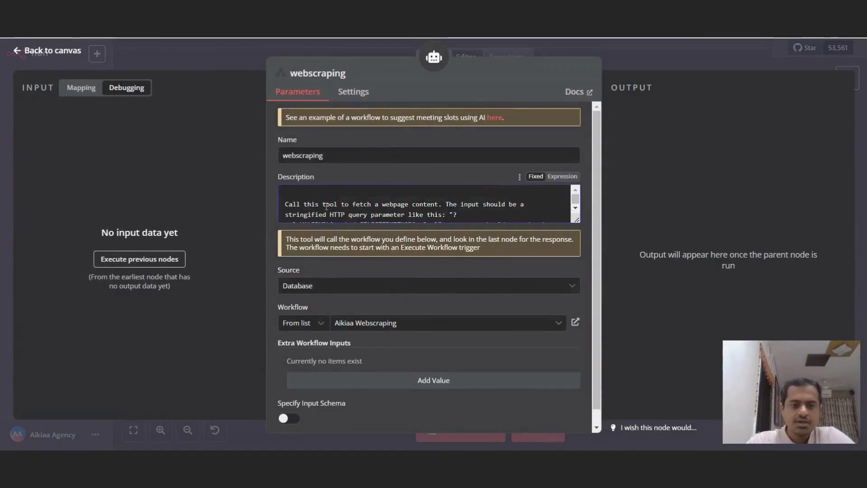
scroll(305, 194, "down", 1)
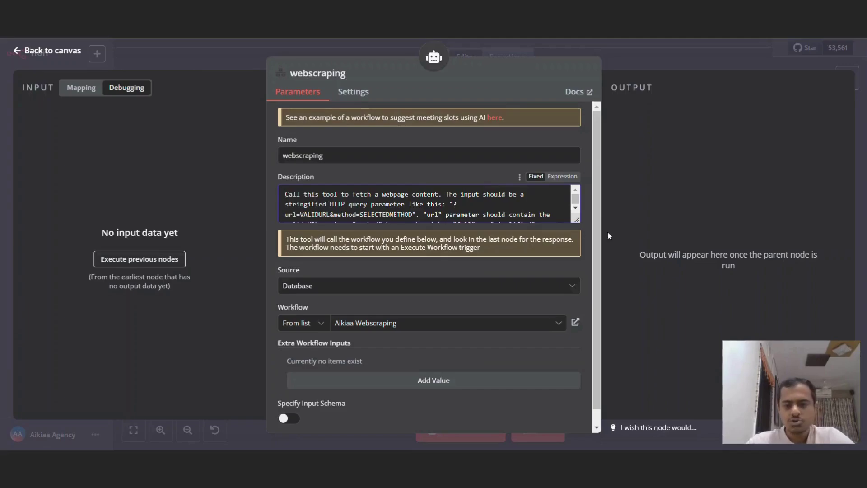
scroll(388, 331, "down", 1)
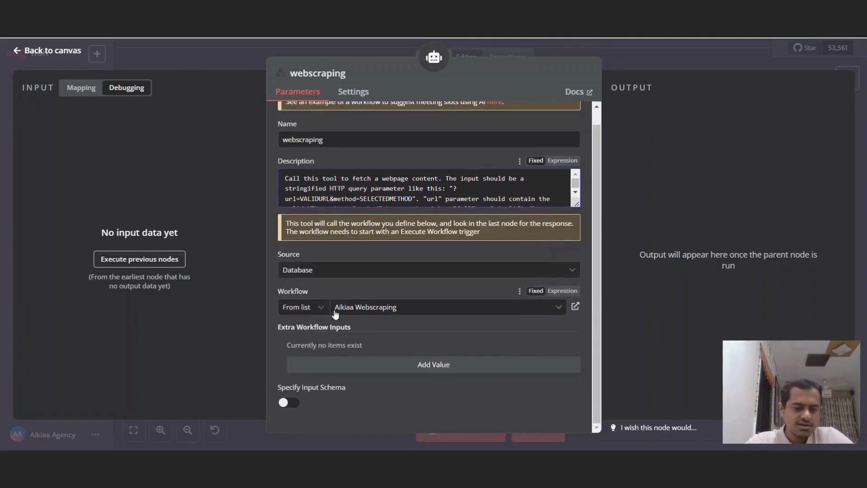
left_click(695, 61)
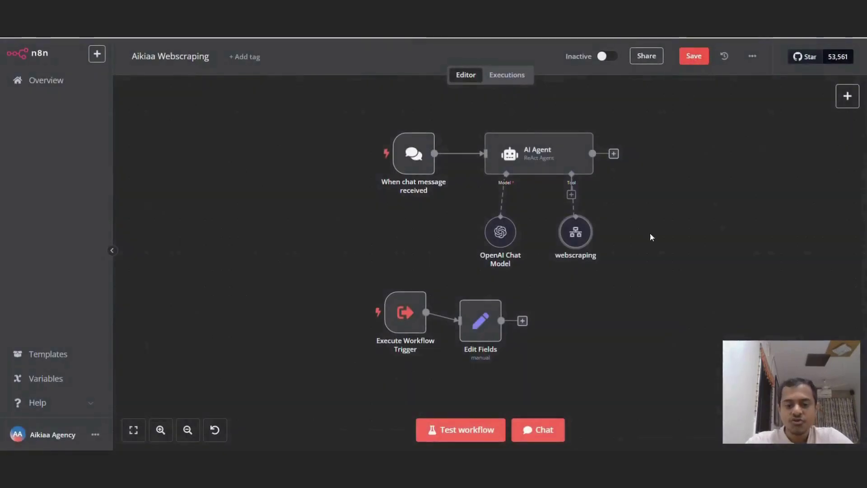
- Open the Edit Fields node's query value, switch to the notes and find the Bursting URL expression
double_click(469, 316)
left_click(366, 204)
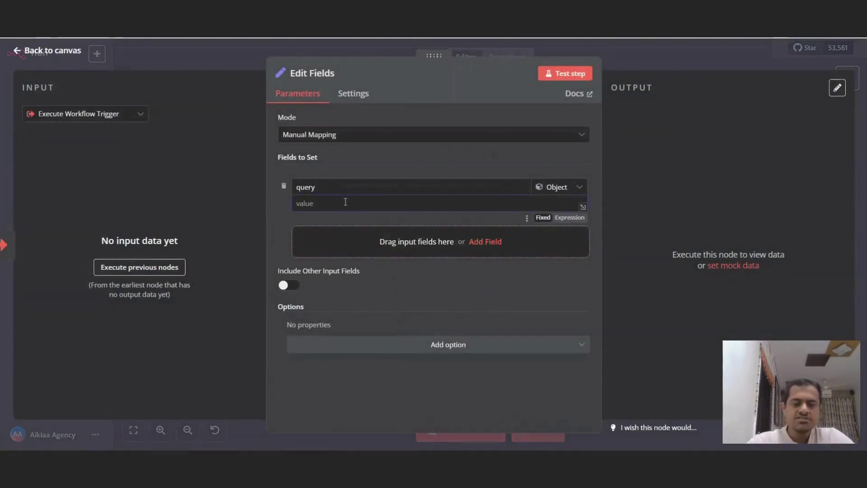
left_click(591, 457)
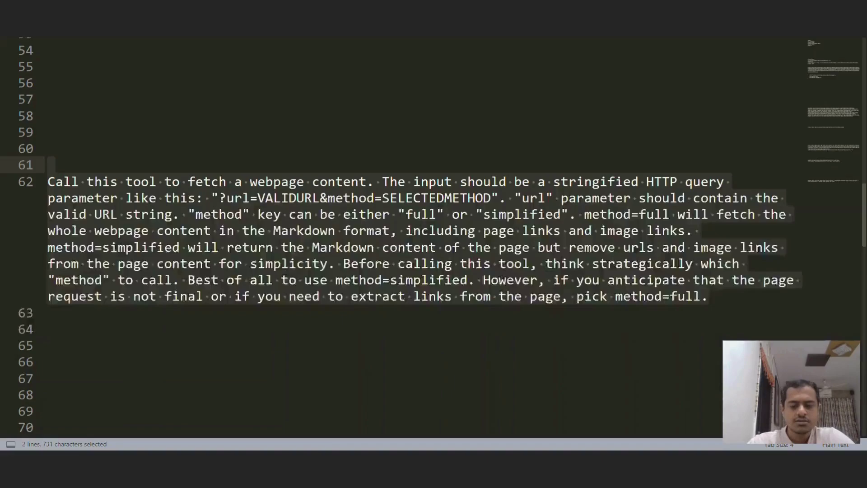
scroll(397, 247, "up", 1)
scroll(397, 243, "up", 10)
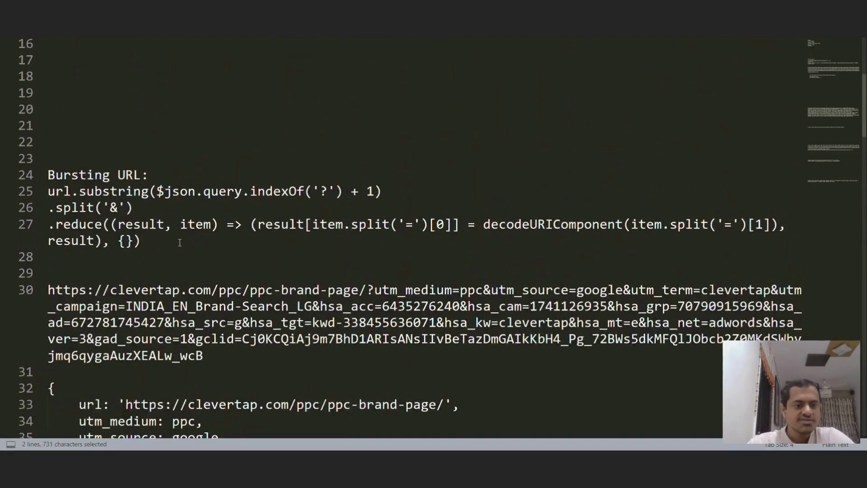
- Examine how line 25 of the Bursting URL expression uses substring and indexOf('?') on the url
left_click_drag(180, 243, 30, 184)
left_click(72, 196)
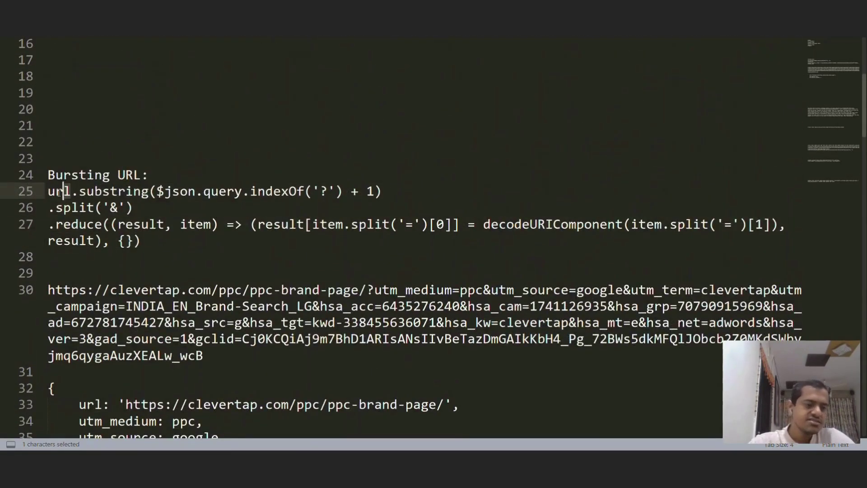
double_click(66, 195)
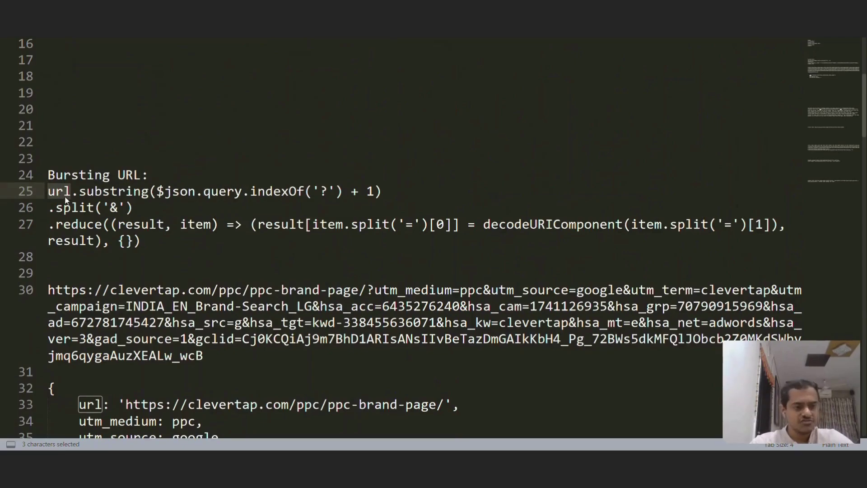
double_click(120, 194)
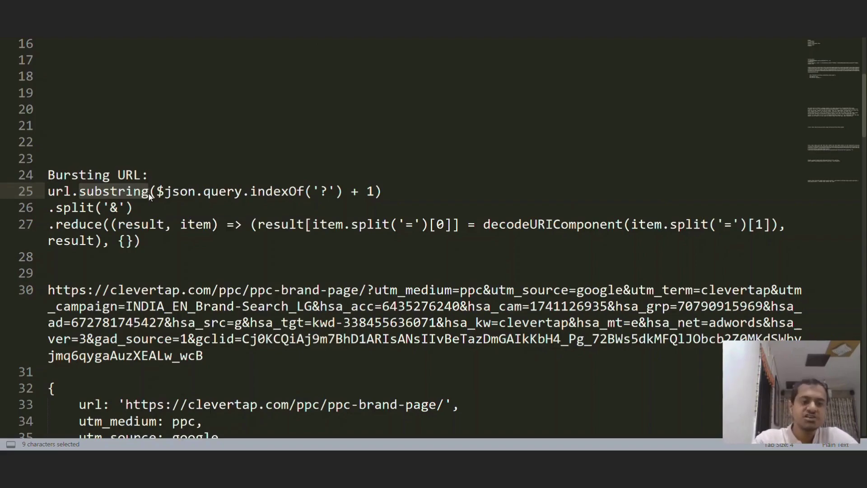
left_click_drag(305, 191, 343, 191)
left_click(330, 191)
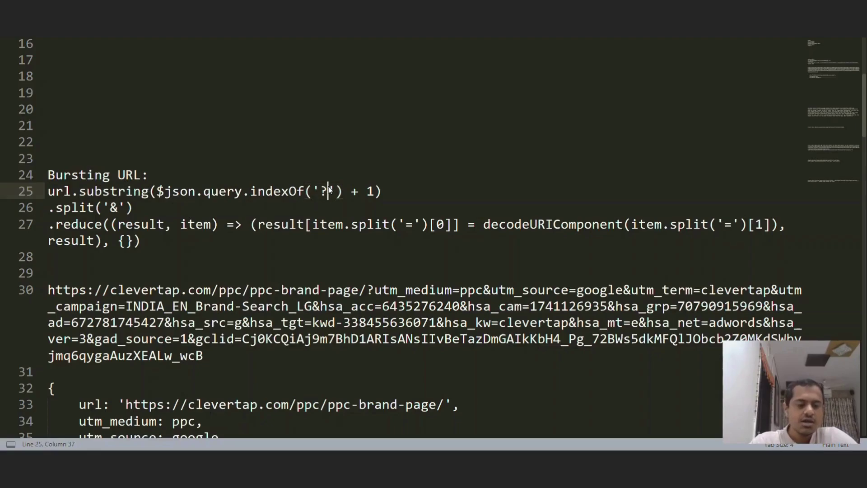
- Prefix the sample clevertap.com URL on line 30 of the notes with ?url=
left_click(50, 289)
type("?")
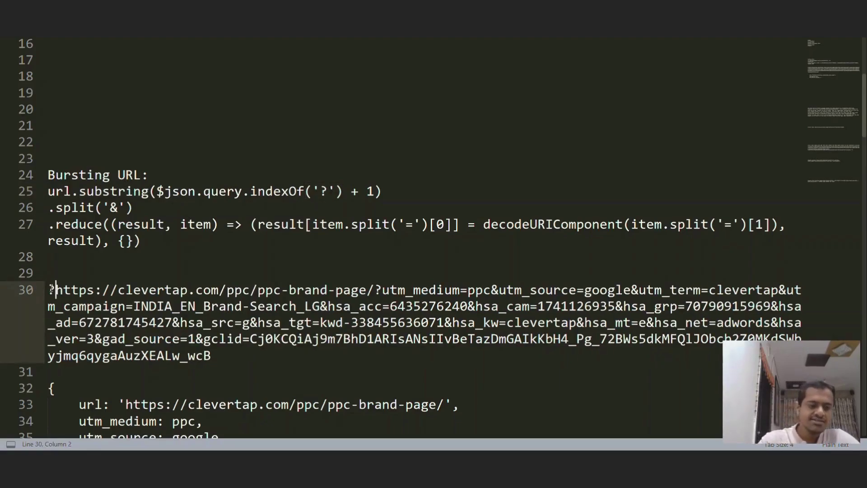
type("url=")
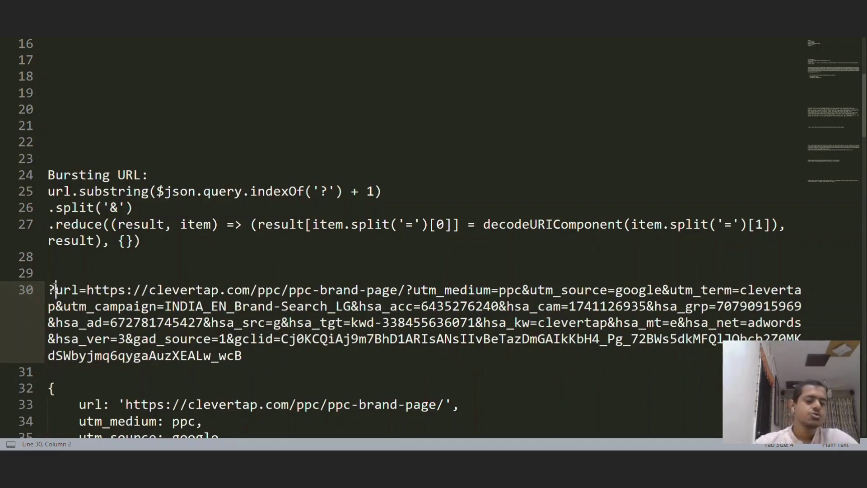
- Compare the sample URL's text after its leading question mark with the expression's indexOf('?') and split('&') parts
left_click(325, 191)
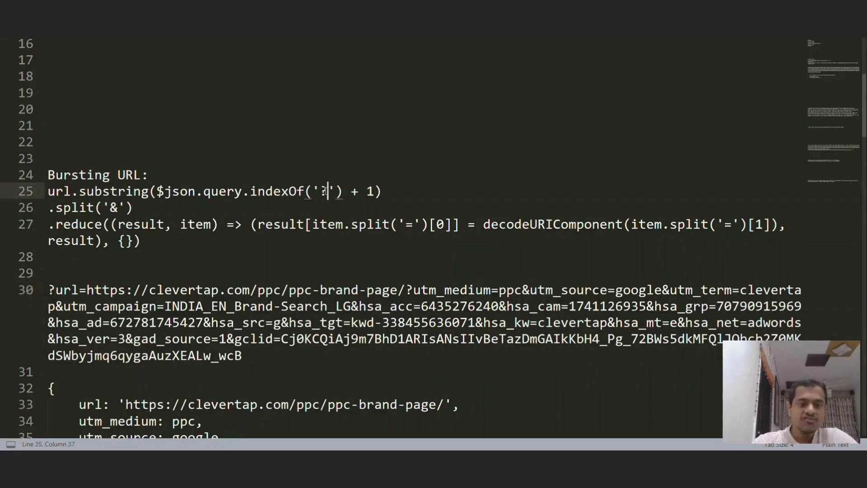
key("ctrl+shift+m")
left_click(325, 192)
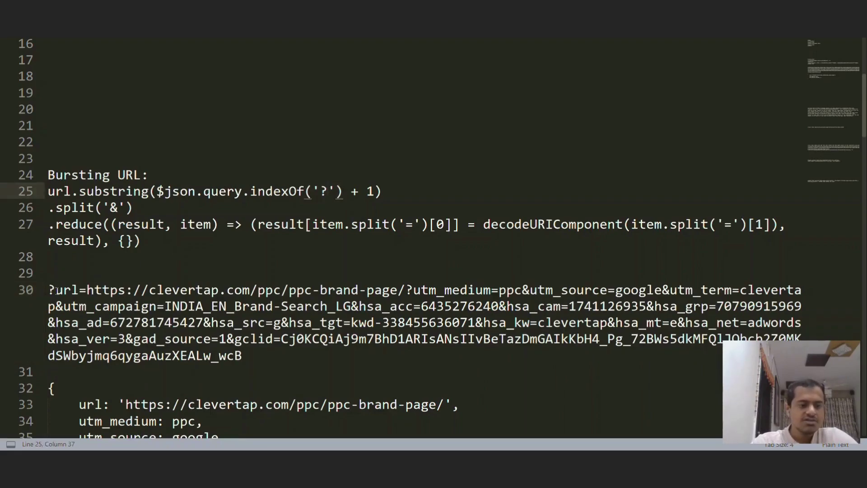
left_click_drag(49, 289, 256, 353)
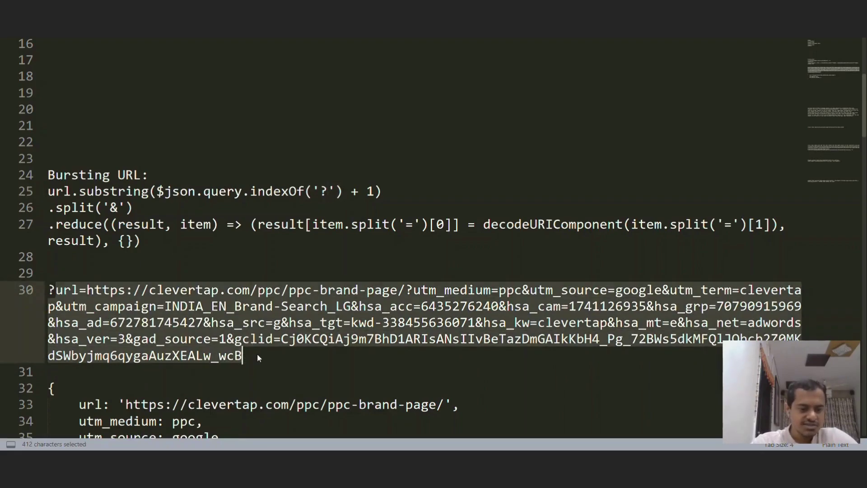
left_click(149, 209)
left_click_drag(146, 209, 50, 208)
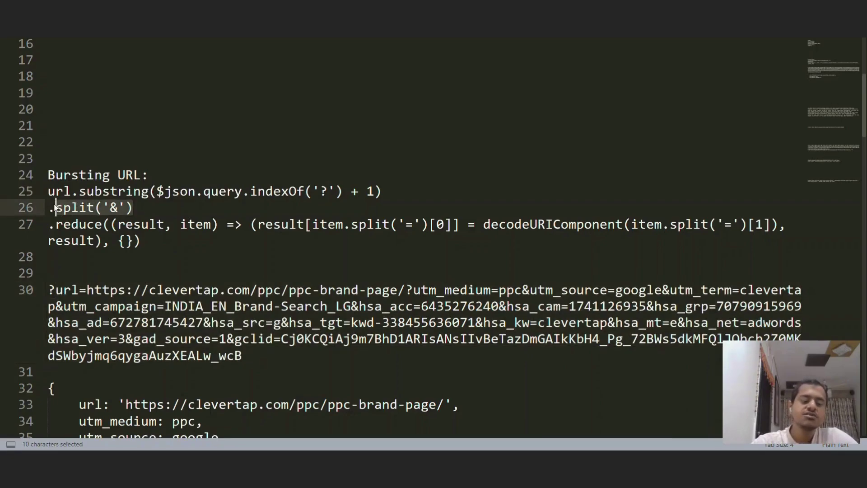
left_click(111, 208)
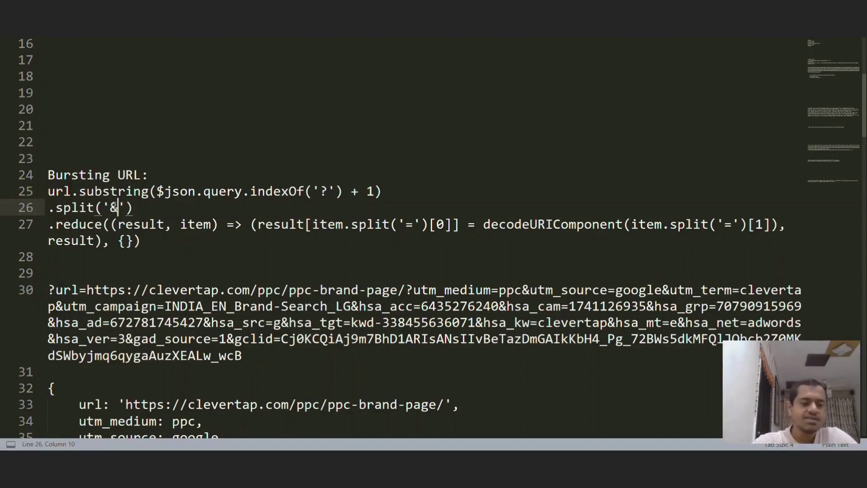
left_click_drag(110, 208, 118, 209)
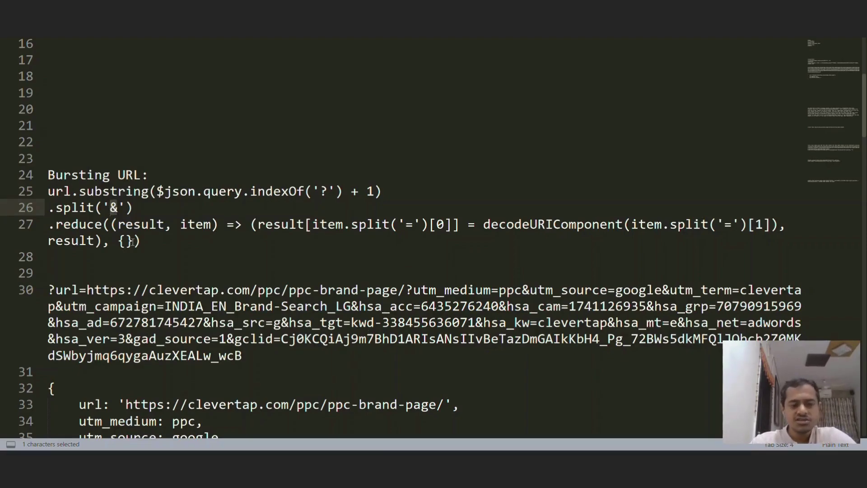
- Examine the reduce call on line 27 alongside the example result object on lines 32 to 36
left_click_drag(336, 225, 717, 237)
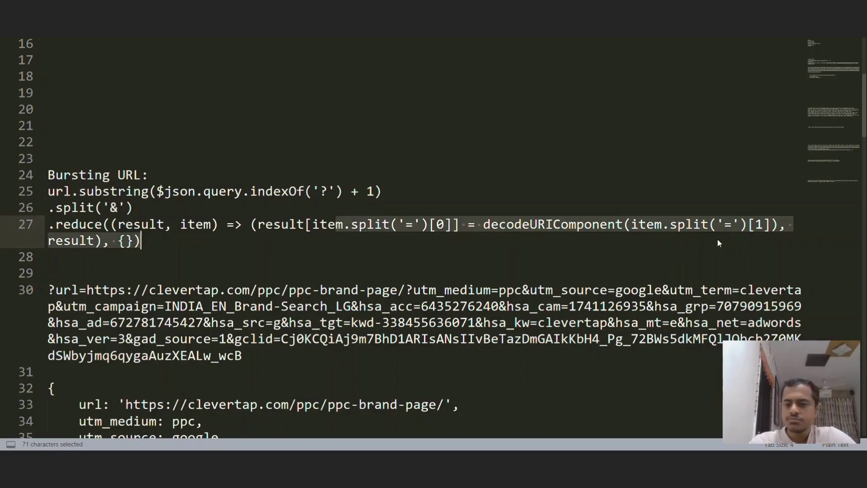
left_click(718, 240)
key("Left")
key("Left")
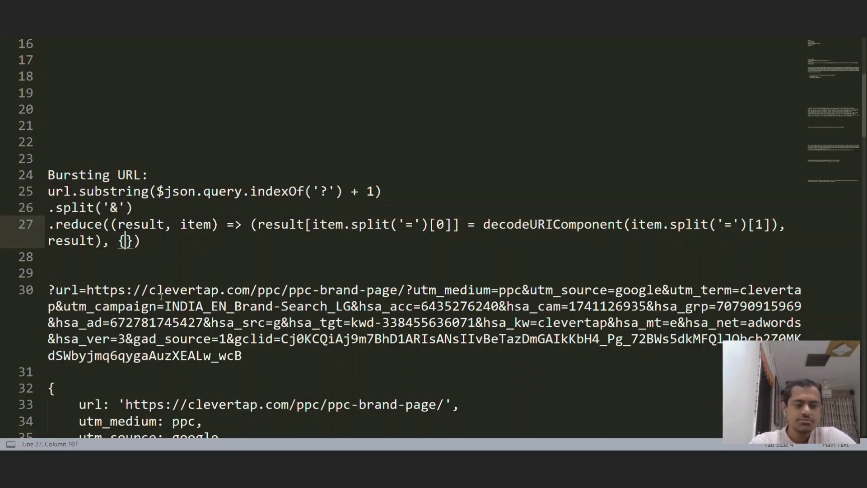
scroll(718, 239, "down", 1)
left_click_drag(48, 337, 136, 402)
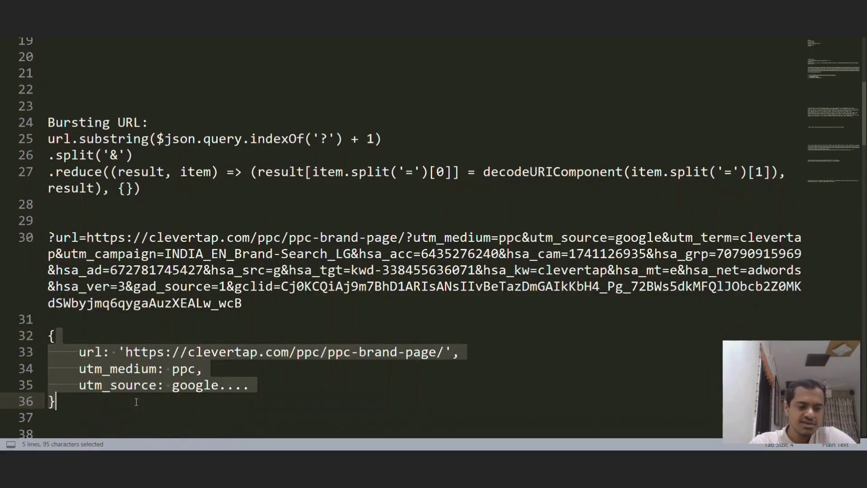
left_click(135, 402)
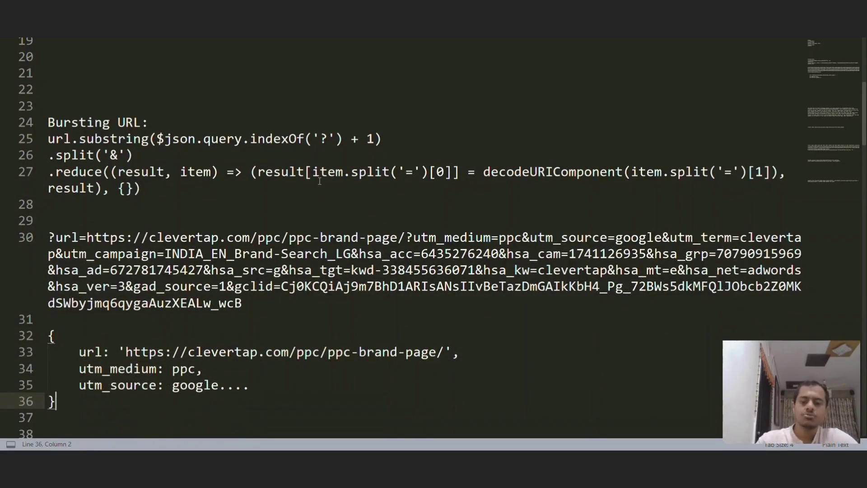
- Trace how reduce uses result, item, split('=') and index [0] to produce the example object's key-value pairs
left_click(172, 177)
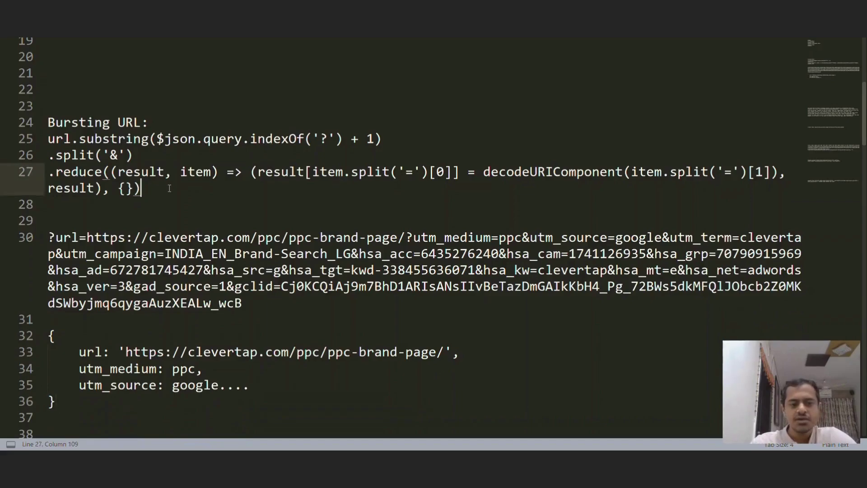
double_click(139, 175)
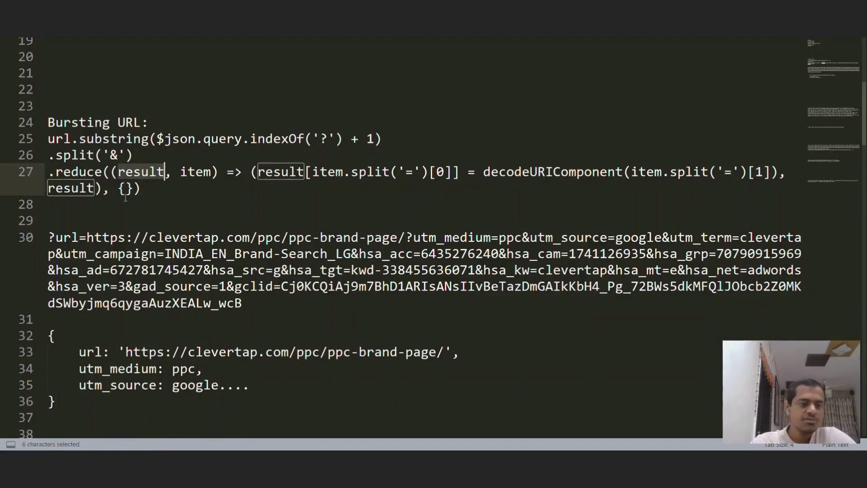
left_click_drag(118, 189, 141, 188)
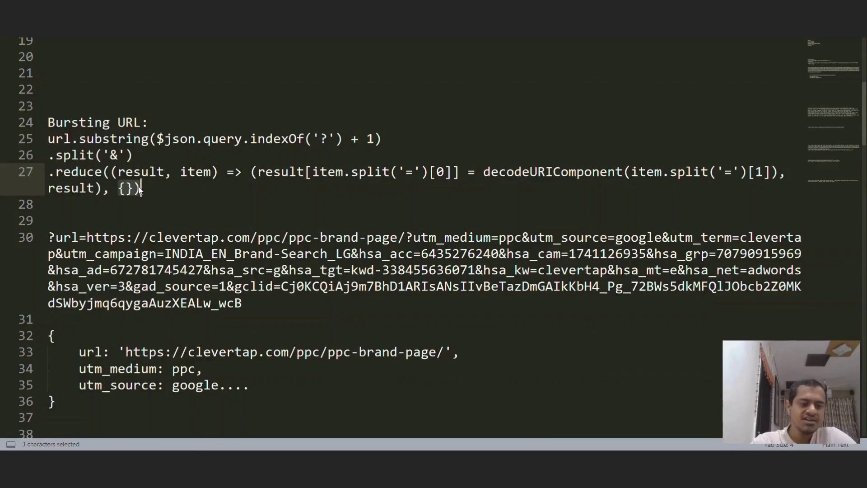
double_click(185, 171)
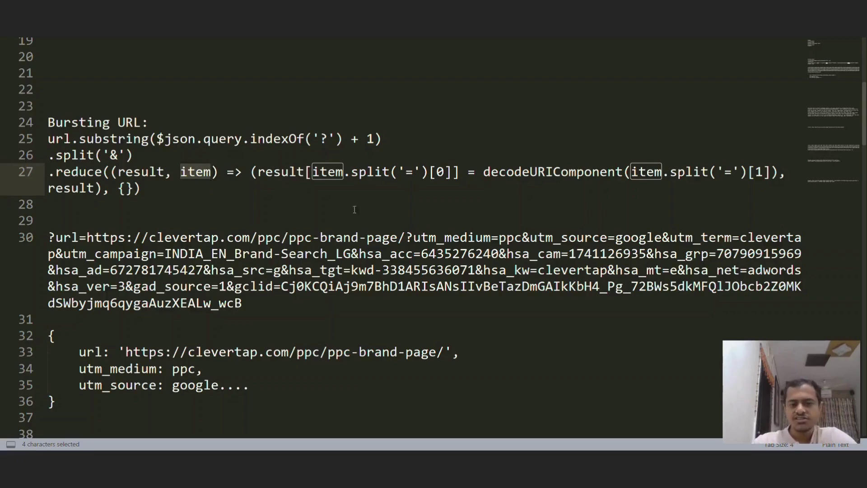
double_click(325, 172)
double_click(368, 172)
left_click_drag(390, 172, 436, 172)
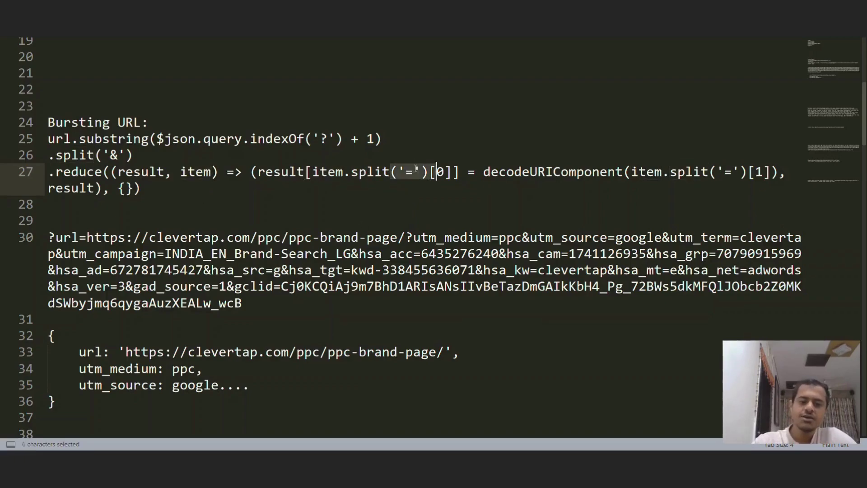
left_click(421, 171)
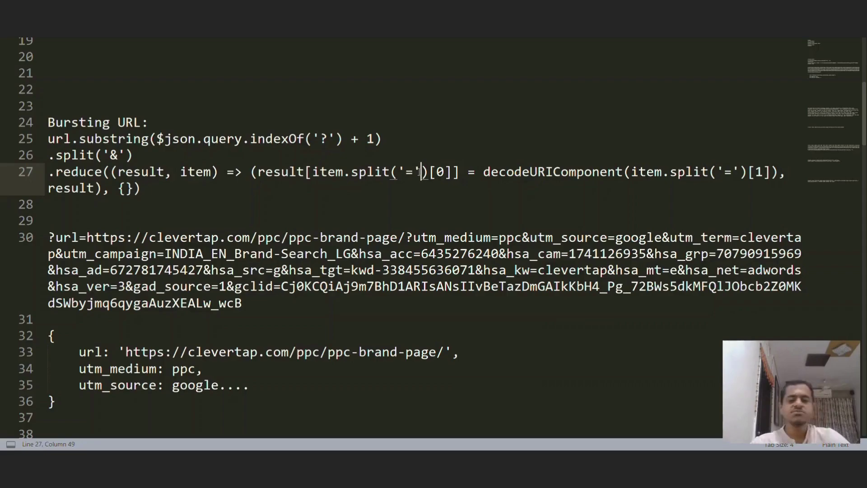
left_click(448, 172)
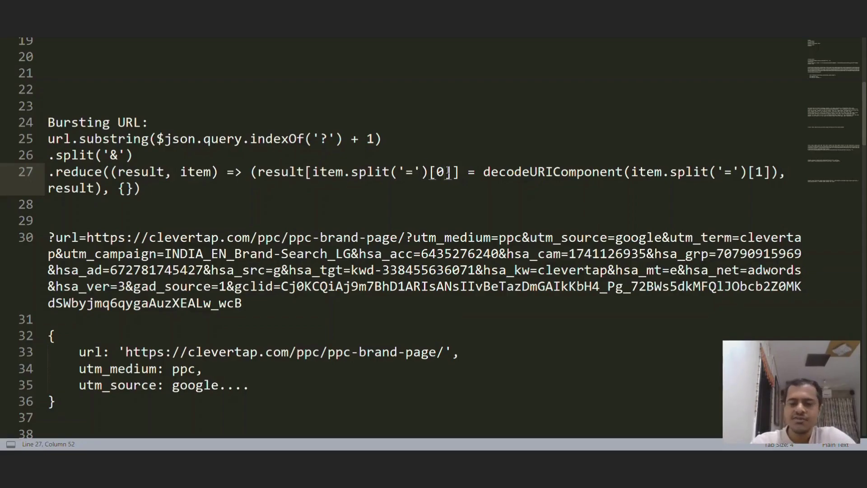
left_click_drag(79, 352, 209, 395)
left_click(209, 397)
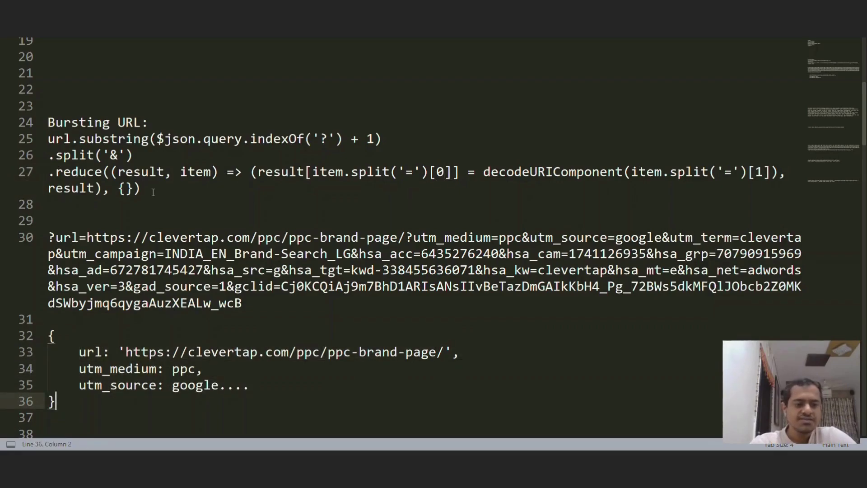
- Copy the Bursting URL expression from lines 25 to 27 and paste it into n8n as the query field's expression inside {{ }}
left_click_drag(156, 192, 48, 138)
key("ctrl+c")
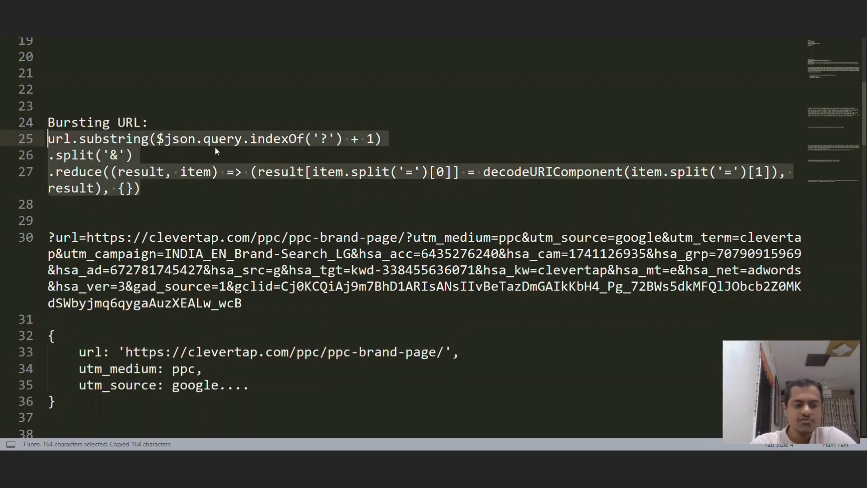
key("alt+Tab")
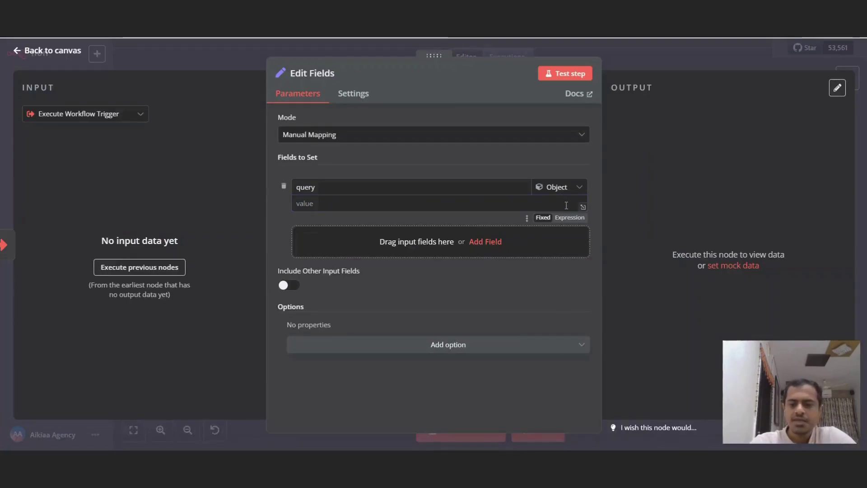
left_click(569, 217)
type("{{")
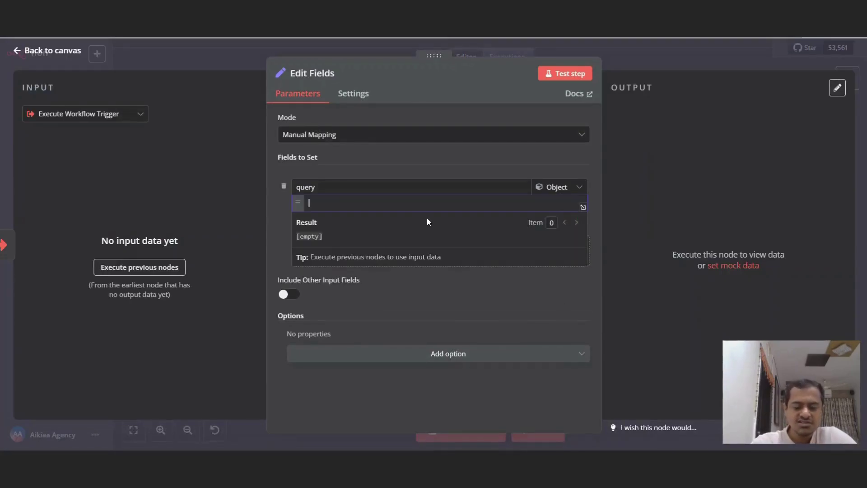
key("ctrl+v")
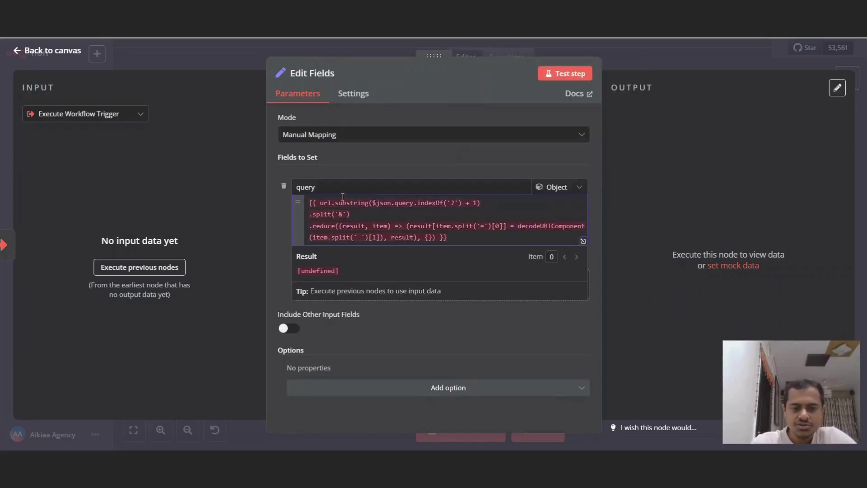
- Replace url with $json.query at the start of the expression, and rename the node Structuring before returning to the canvas
double_click(324, 202)
type("$json.")
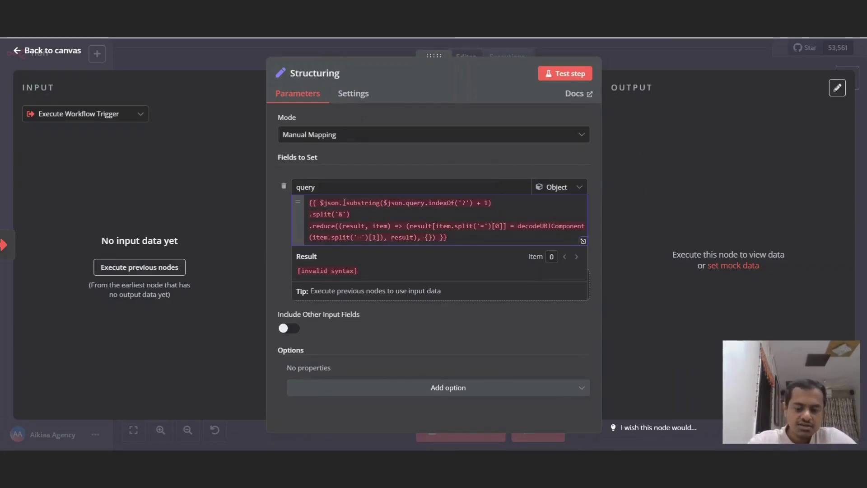
type("query")
left_click(685, 178)
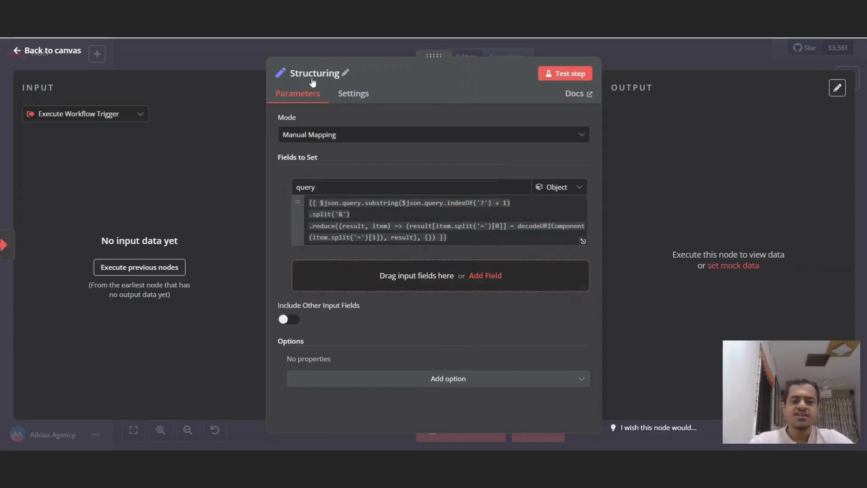
left_click(695, 58)
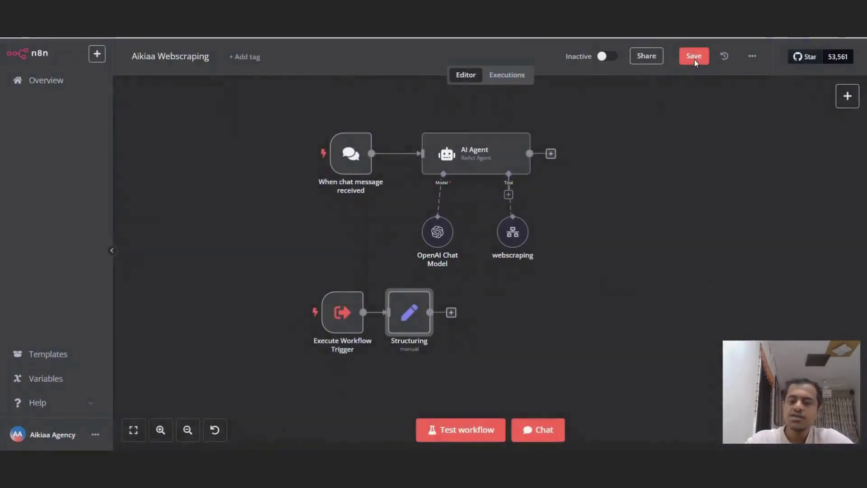
- Add an HTTP Request node after the Structuring node
left_click(451, 312)
type("ht")
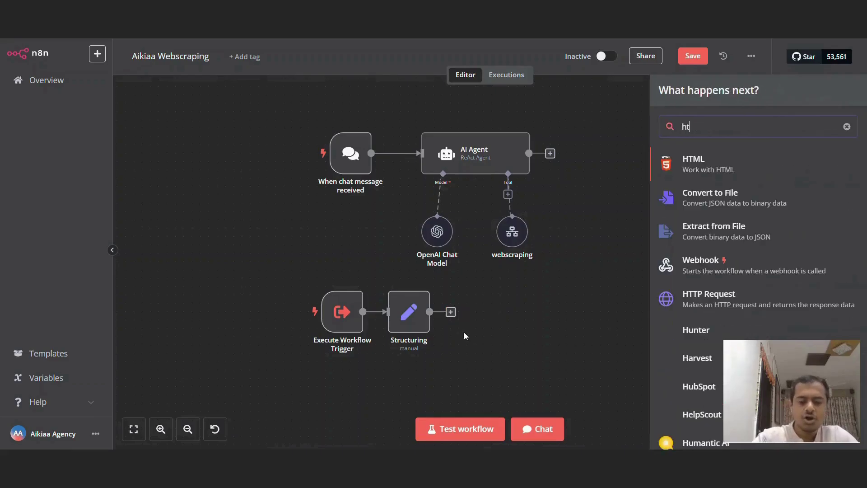
type("tp")
key("Down")
key("Return")
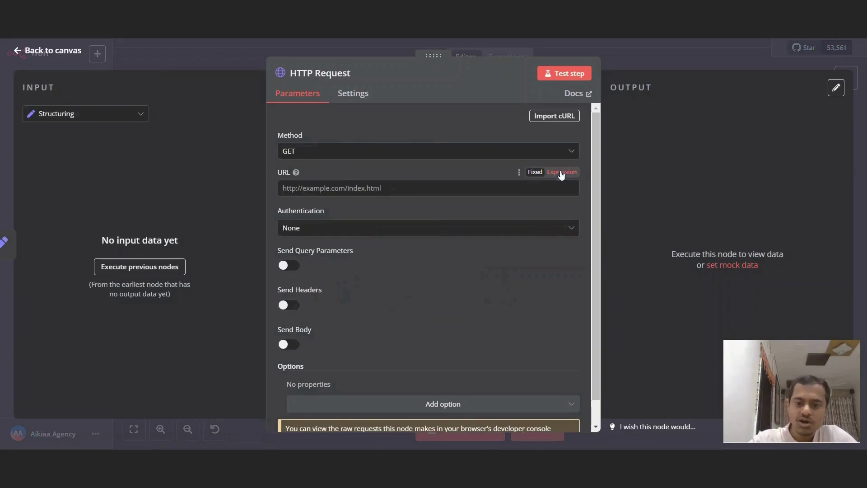
- Set the HTTP Request node's URL to the expression {{ $json.query.url }}
left_click(561, 172)
type("{{ ")
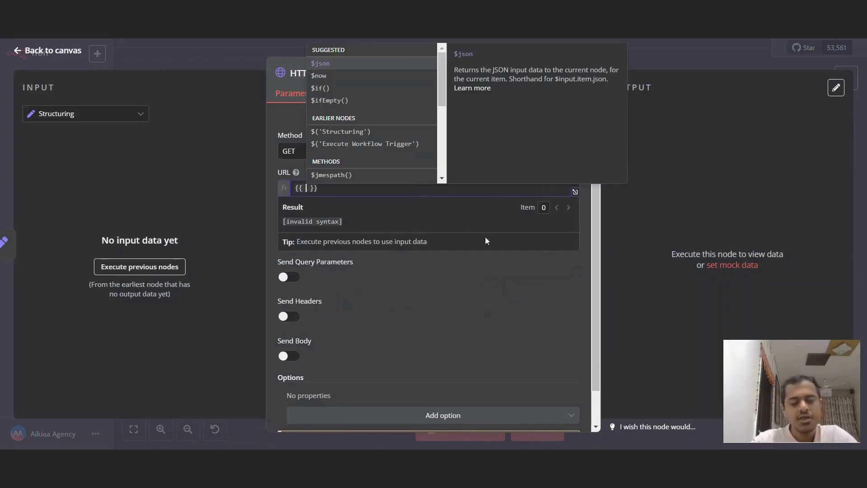
type("$json.")
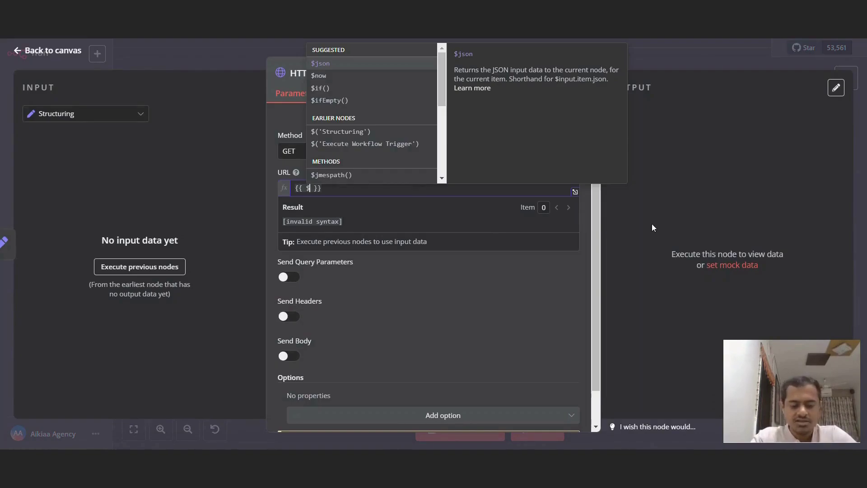
type("quer")
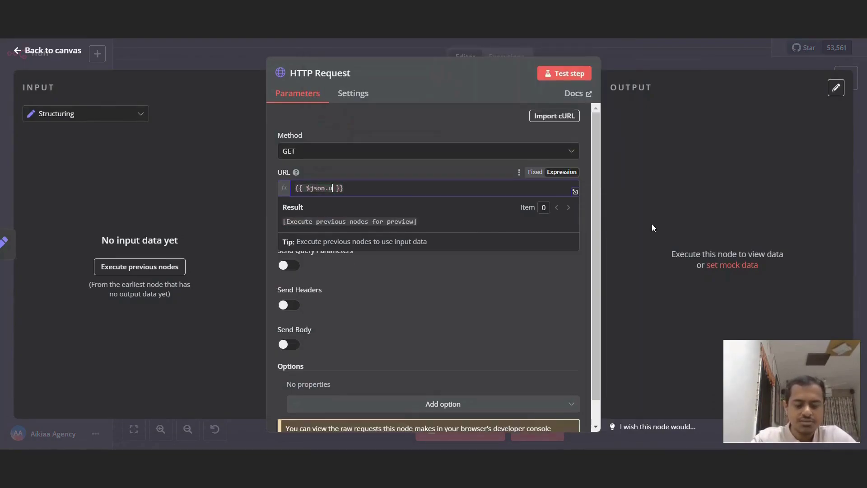
type("y.url")
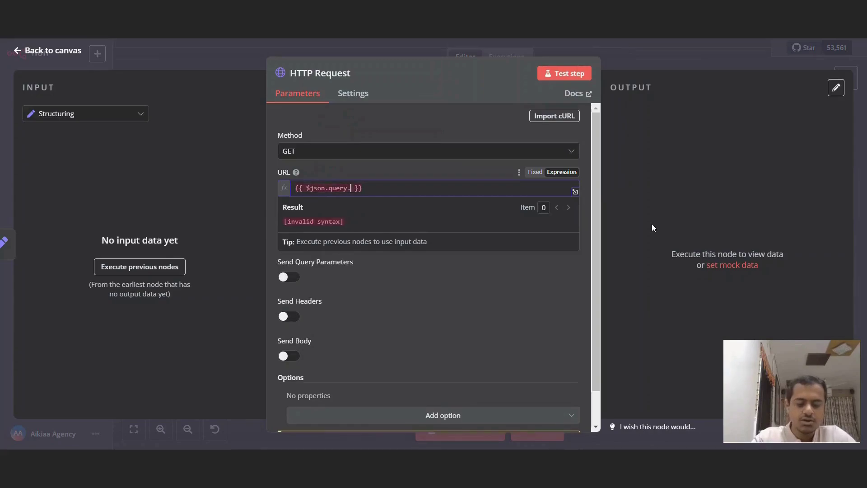
left_click(708, 175)
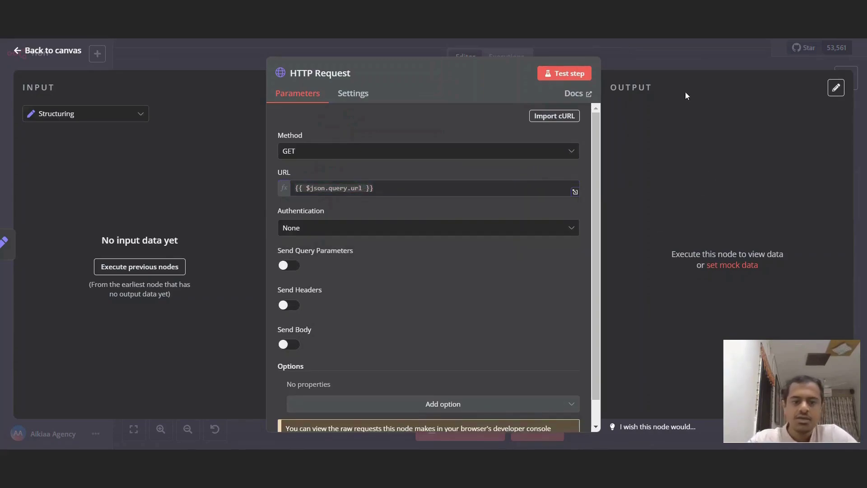
- Add the Ignore SSL Issues (Insecure) option to the HTTP Request node and enable it
scroll(489, 256, "down", 1)
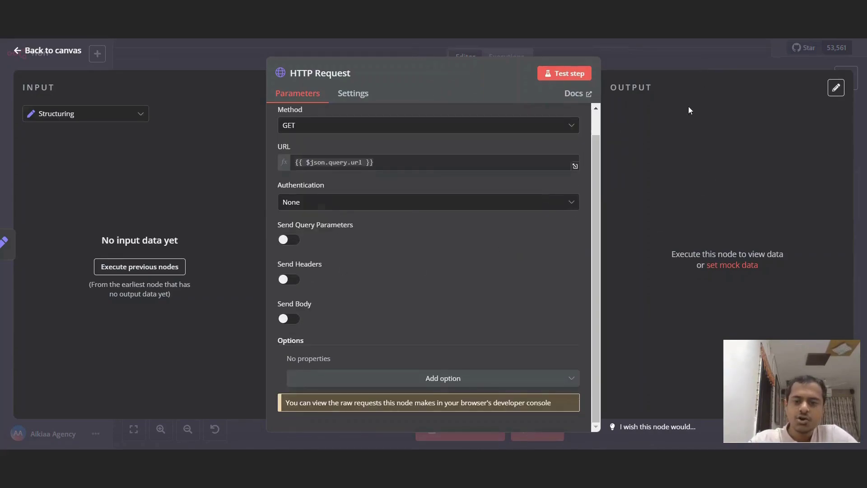
left_click(443, 378)
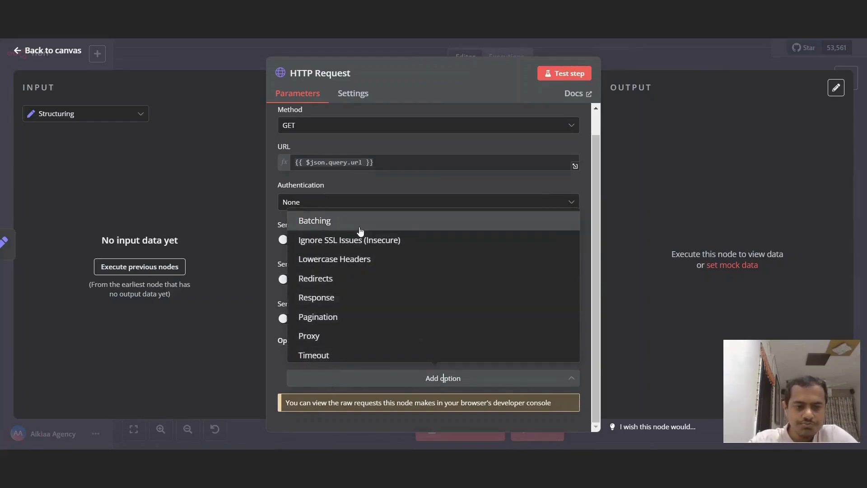
left_click(330, 242)
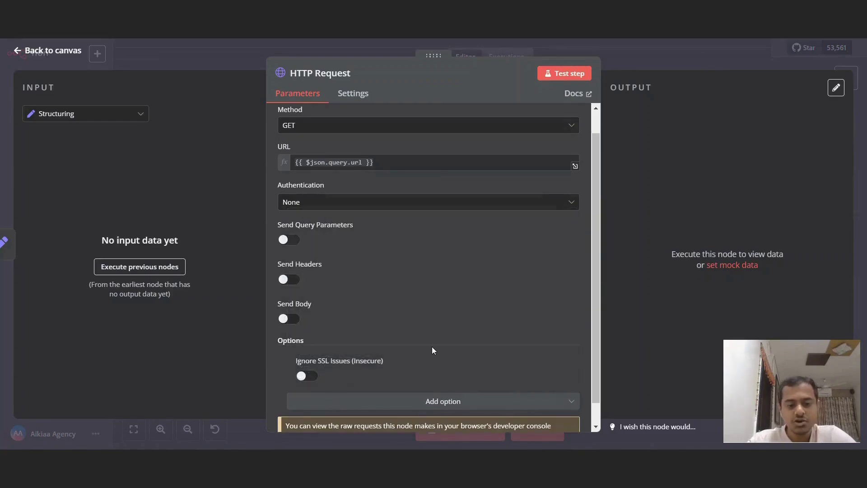
scroll(431, 351, "down", 1)
left_click(307, 353)
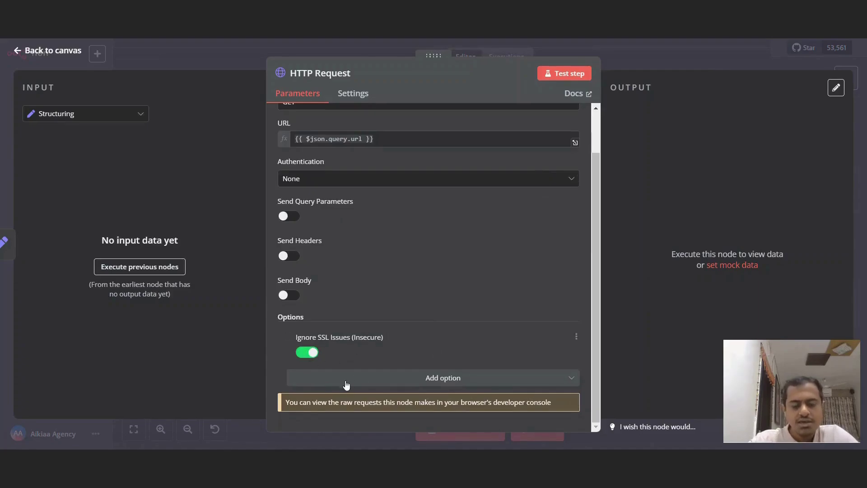
scroll(318, 211, "up", 2)
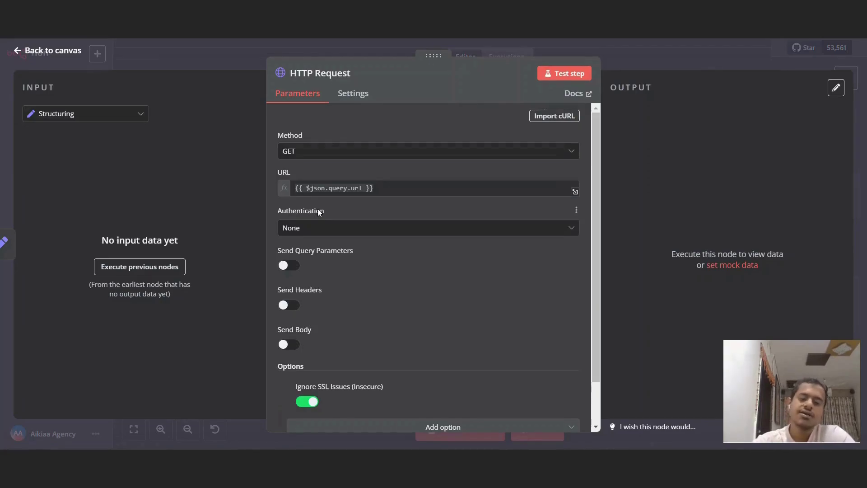
- Add the Response option to the HTTP Request node and enable Never Error, leaving Response Format on Autodetect
scroll(318, 209, "down", 2)
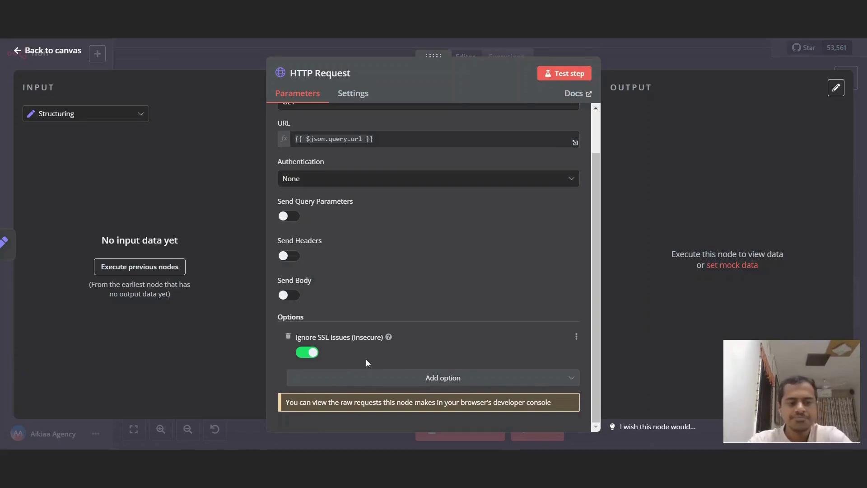
left_click(411, 386)
left_click(348, 291)
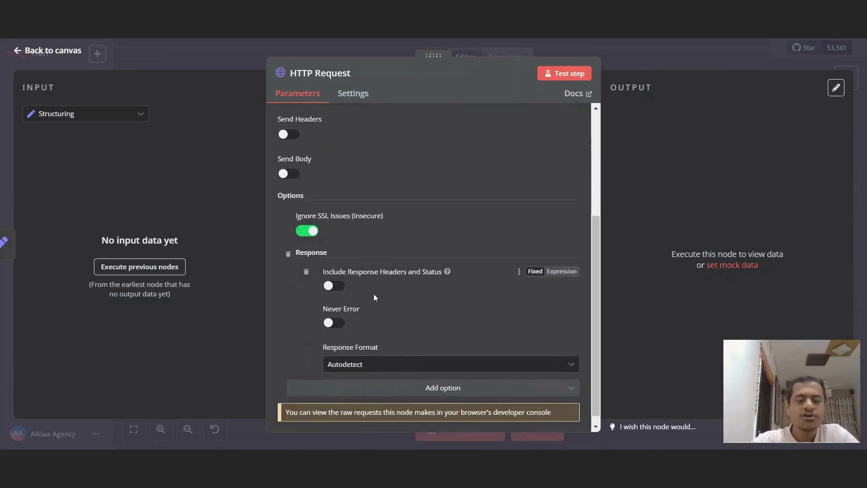
left_click(332, 323)
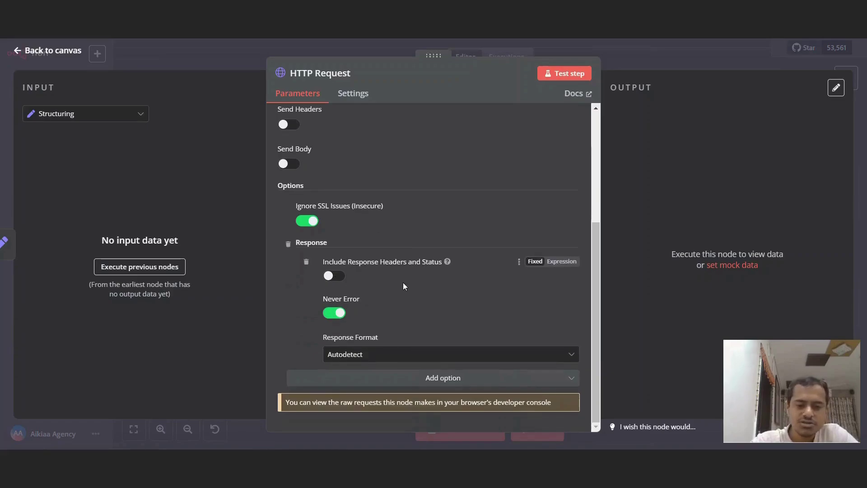
left_click_drag(332, 261, 411, 261)
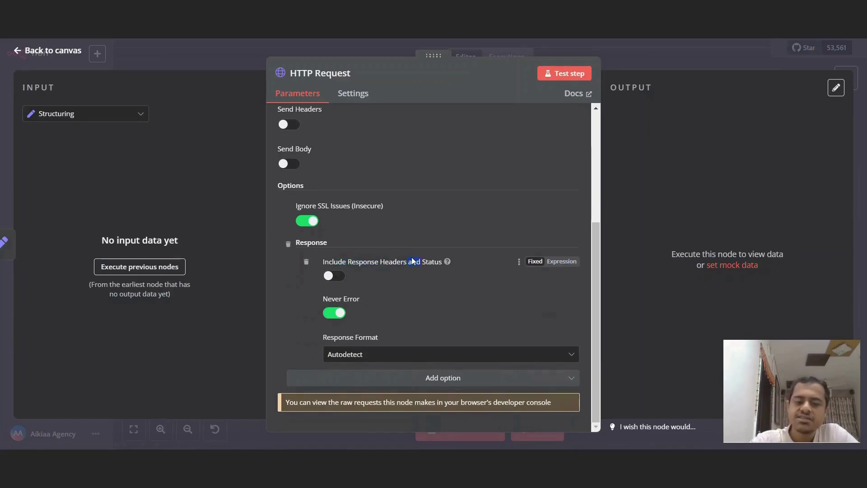
left_click(426, 259)
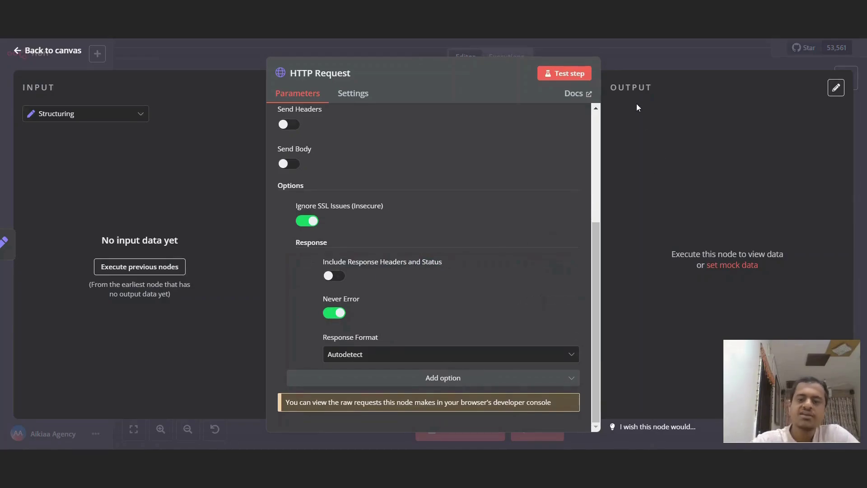
- Return to the canvas and move the Structuring node slightly toward HTTP Request to even out the spacing
scroll(537, 205, "up", 4)
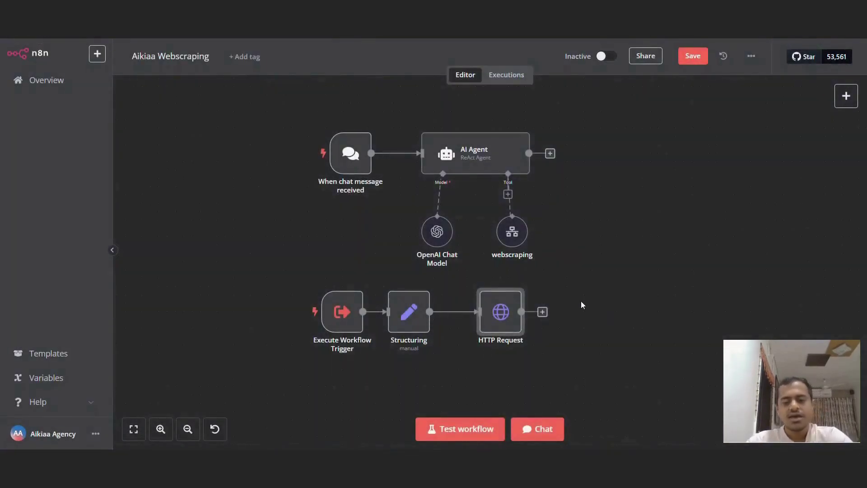
left_click_drag(408, 322, 419, 321)
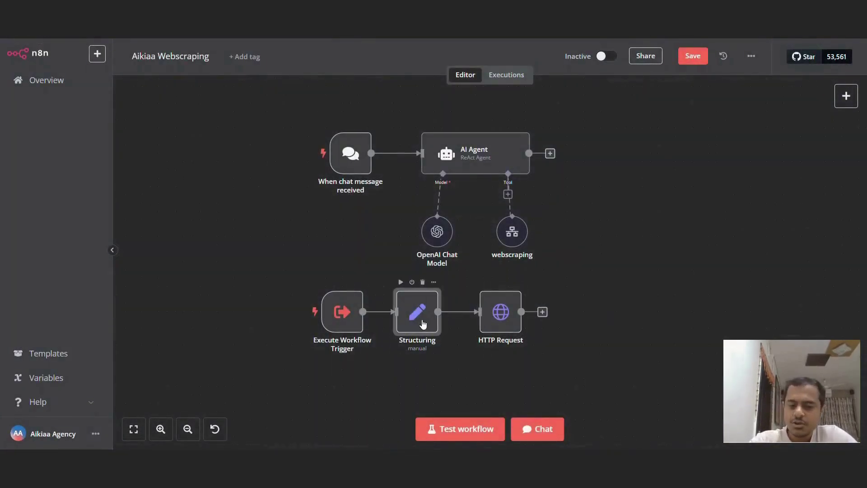
left_click(495, 320)
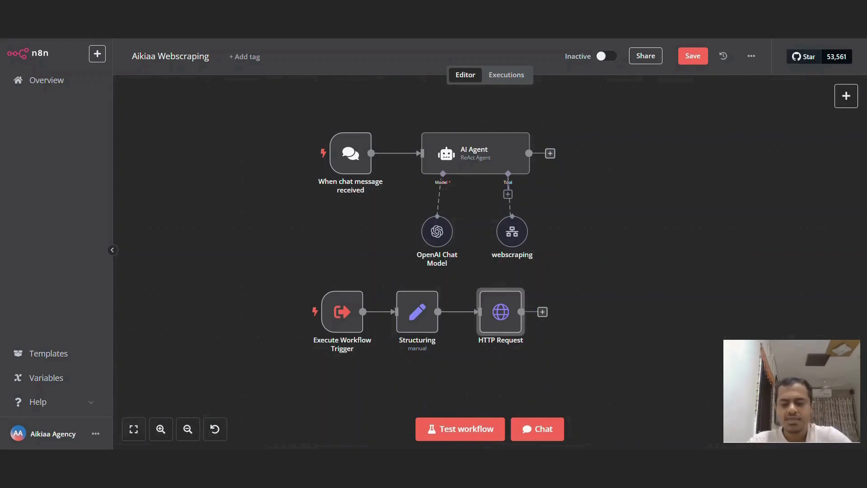
- Add an If node after the HTTP Request node
left_click(543, 317)
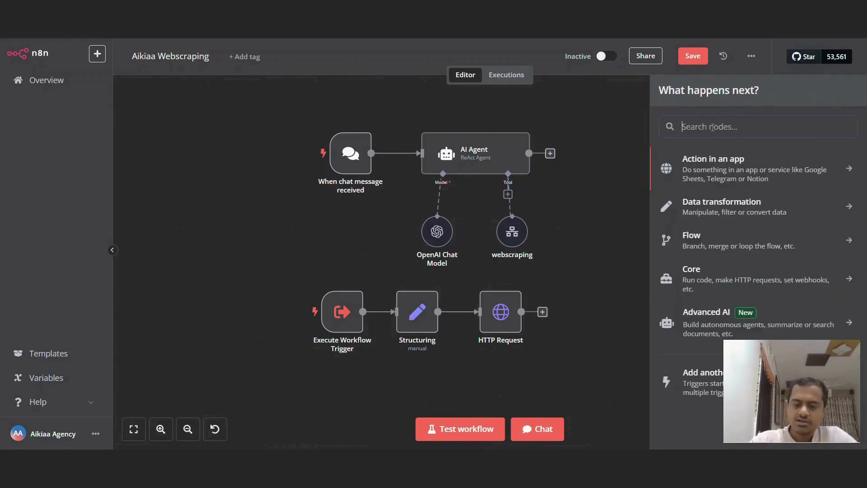
type("is er")
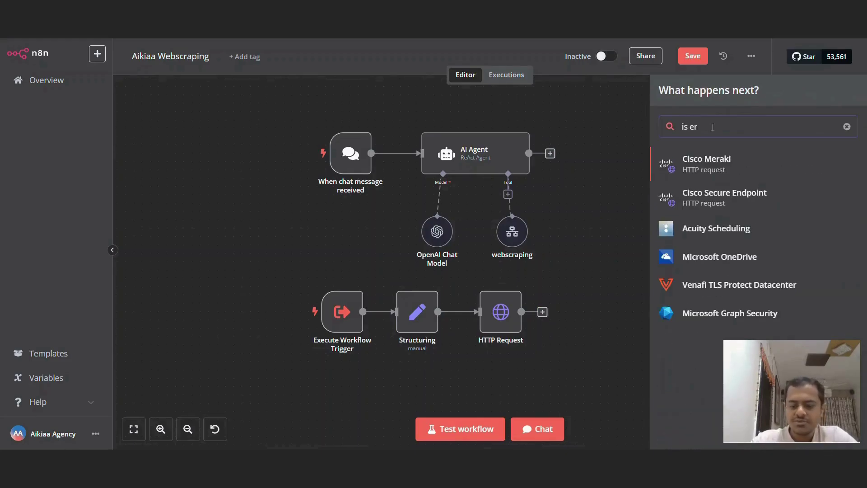
key("BackSpace")
key("BackSpace")
key("BackSpace")
key("BackSpace")
key("BackSpace")
type("if")
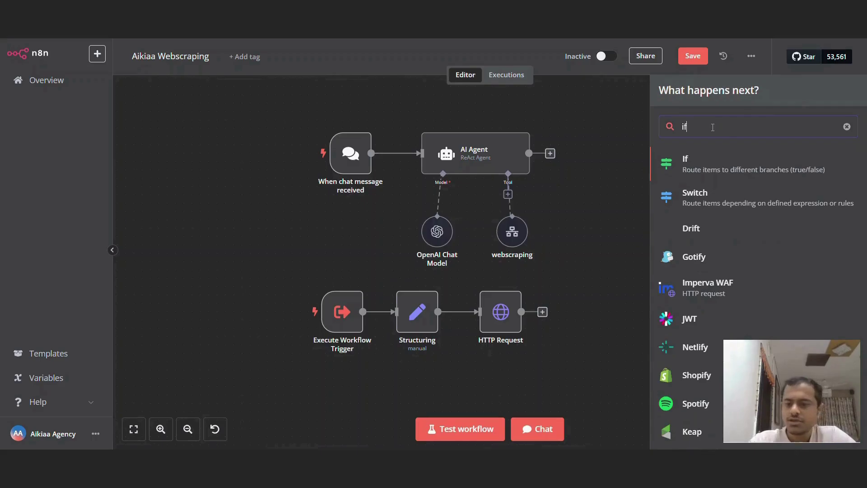
left_click(703, 164)
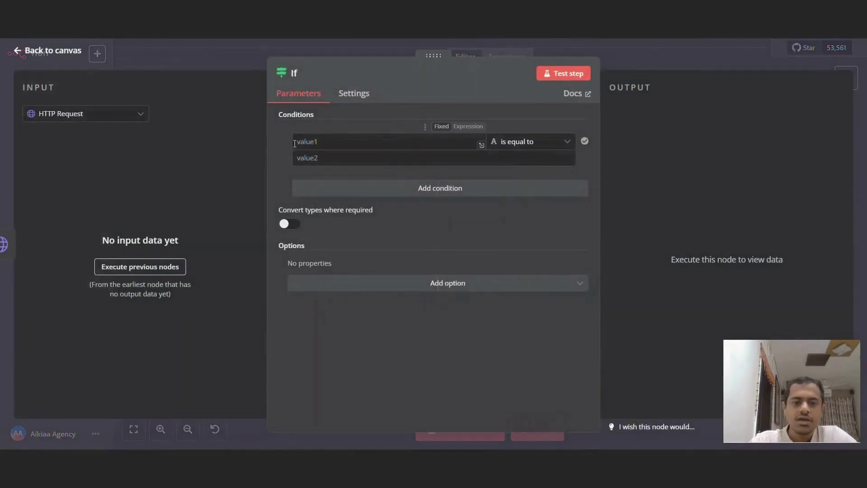
- Set the If condition's first value to the expression {{ $json.hasOwnProperty('error') }}
left_click(344, 146)
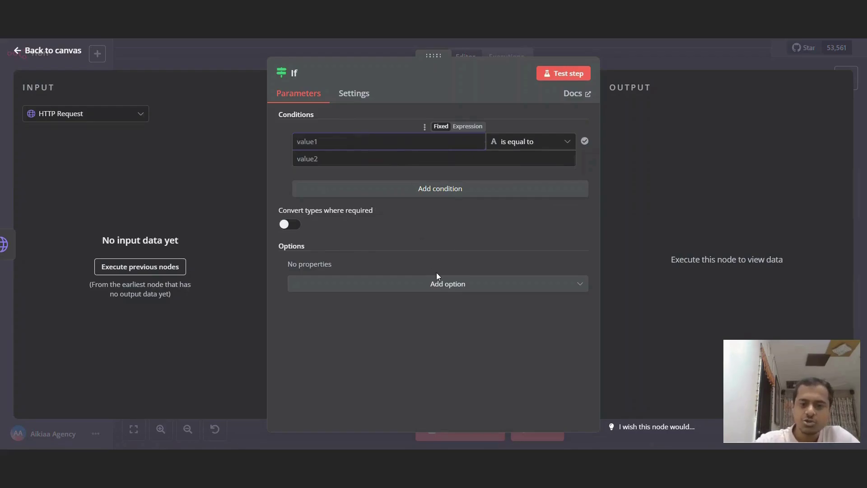
left_click(468, 128)
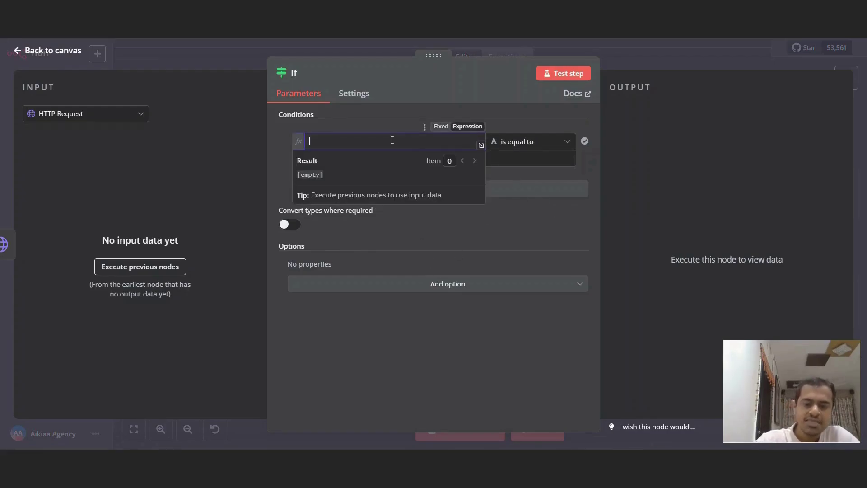
type("{{ ")
type("$")
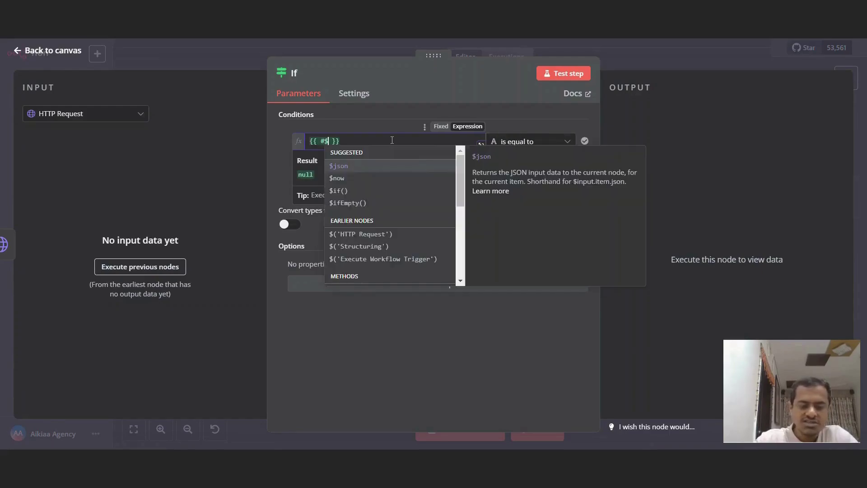
type("json.")
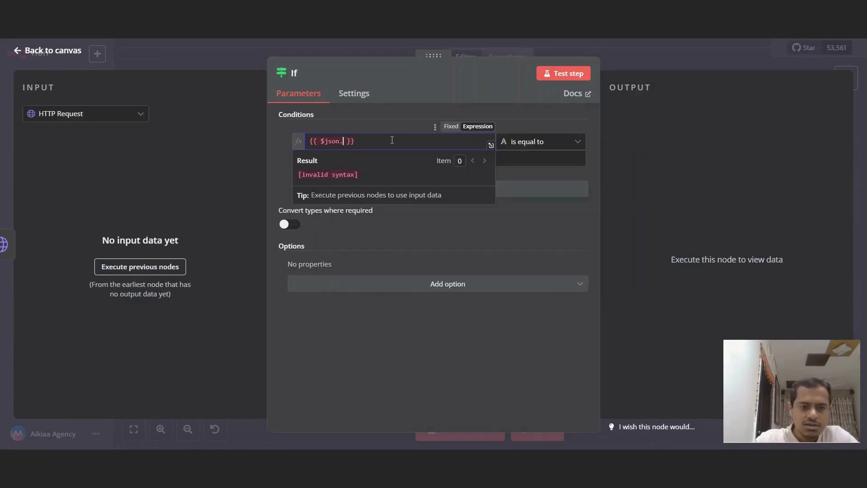
type("hasOwn")
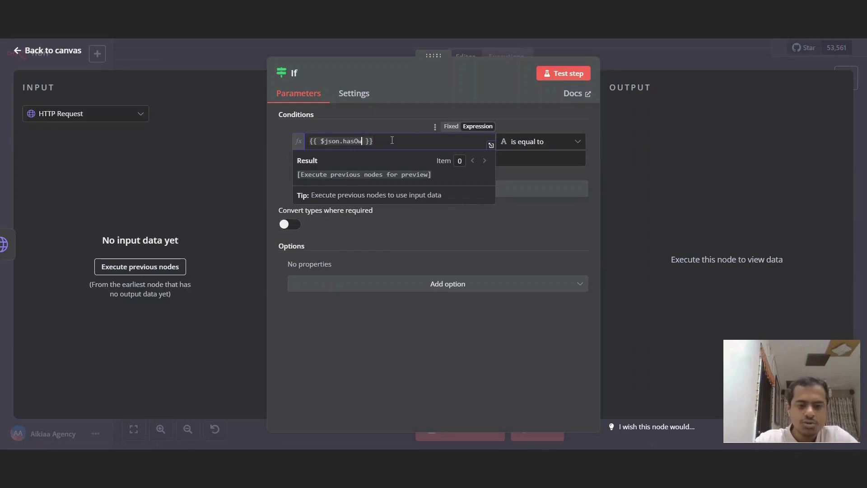
type("Prop")
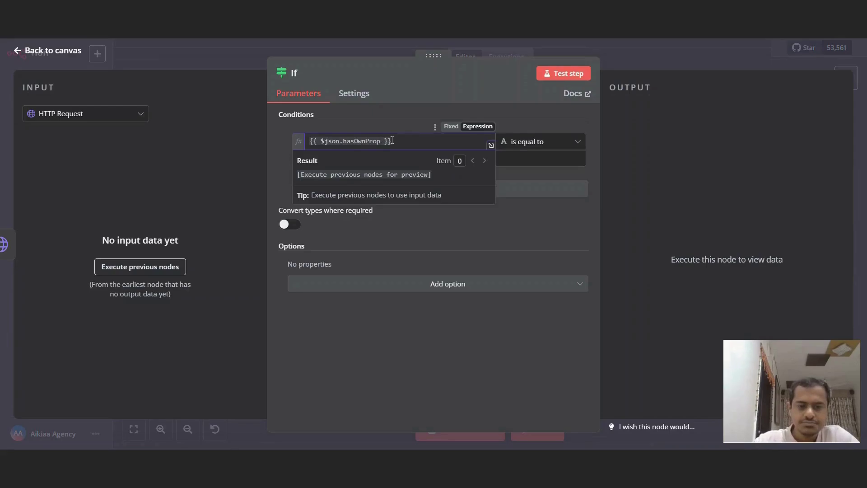
type("erty")
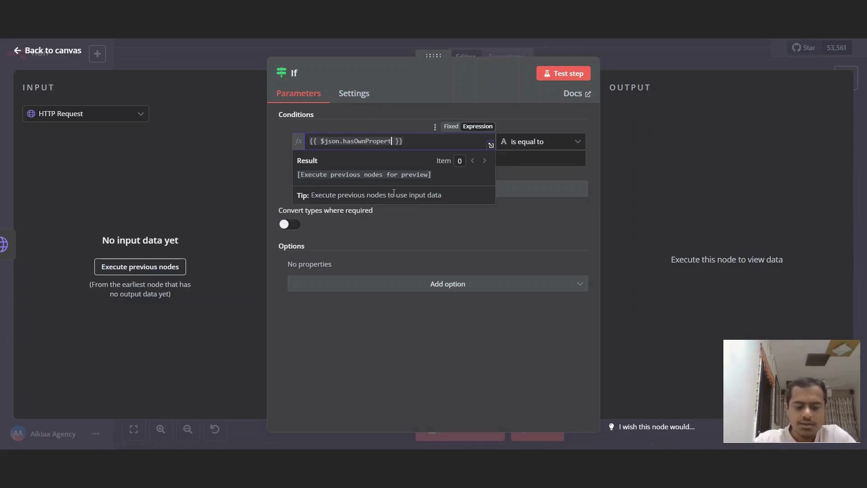
type("(")
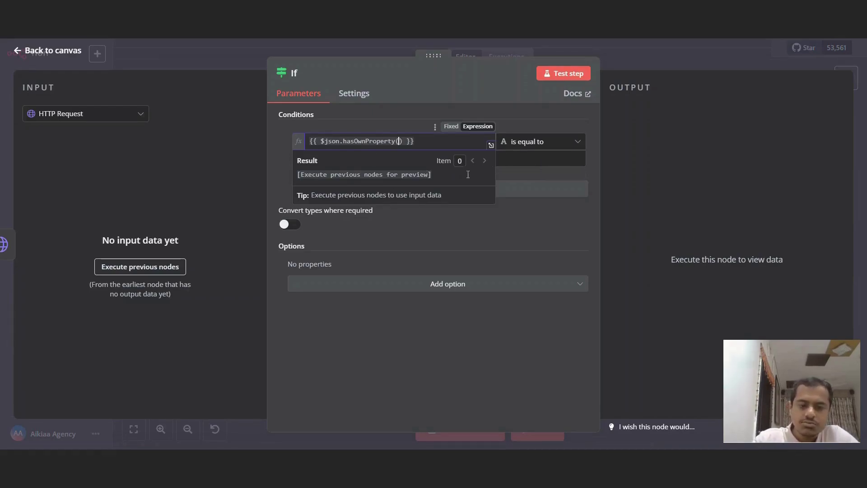
type("'")
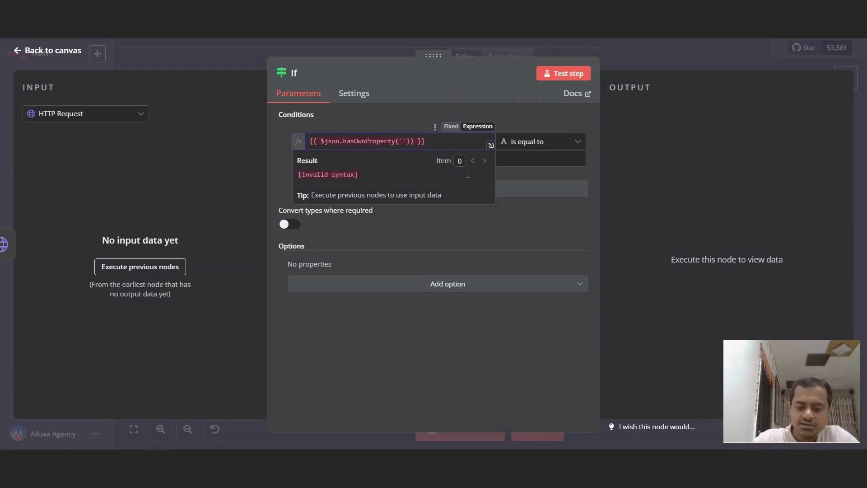
type("error'")
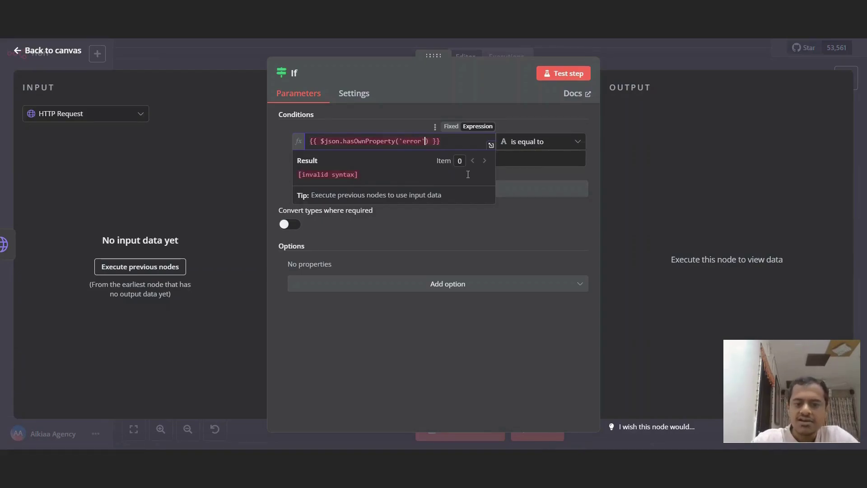
left_click(565, 128)
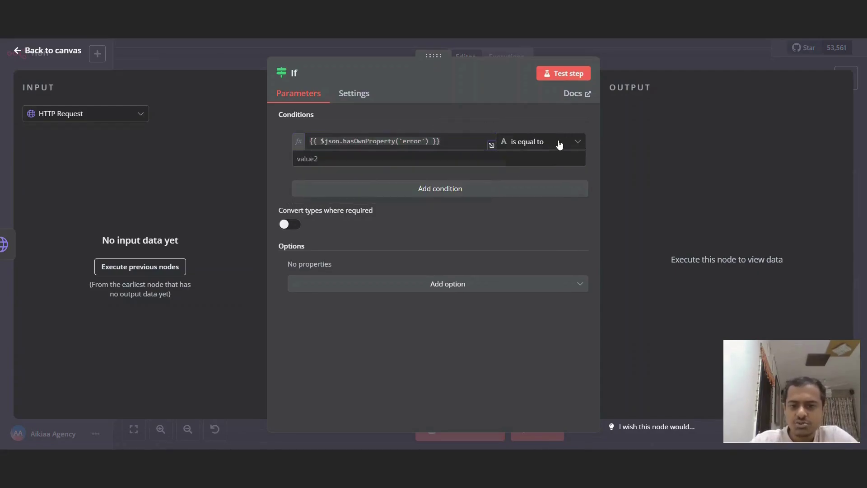
- Set the If condition's operator to Boolean "is true" and return to the canvas
left_click(559, 144)
mouse_move(560, 229)
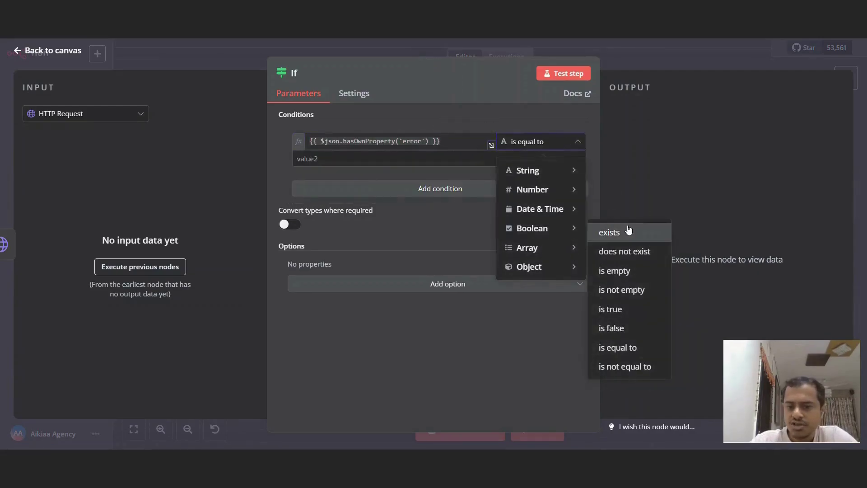
left_click(623, 310)
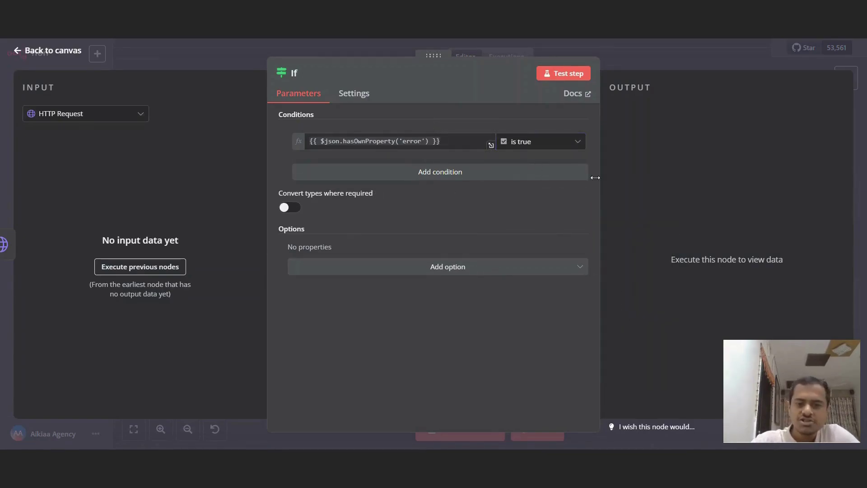
left_click(656, 54)
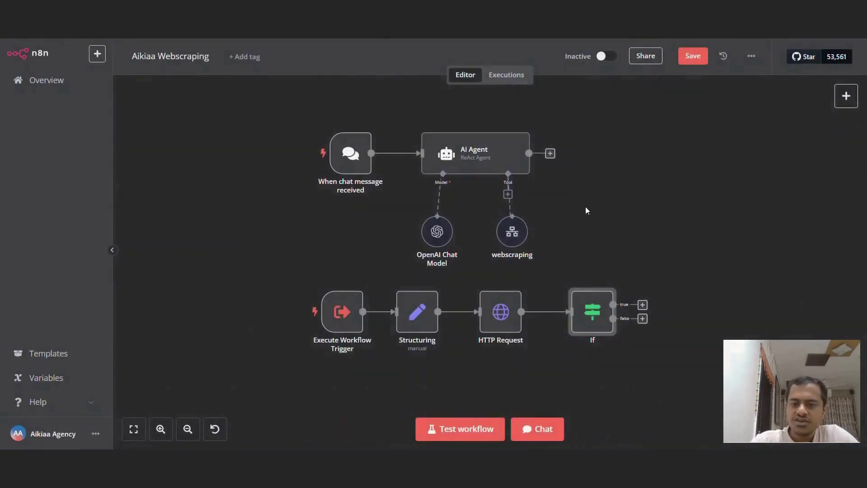
- Add an Edit Fields (Set) node to the false branch of the If node
scroll(647, 292, "down", 1)
scroll(610, 295, "right", 3)
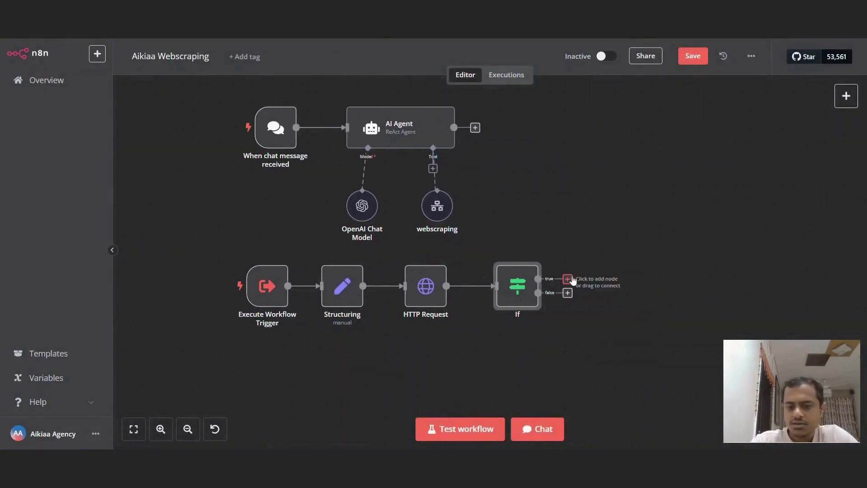
left_click(568, 293)
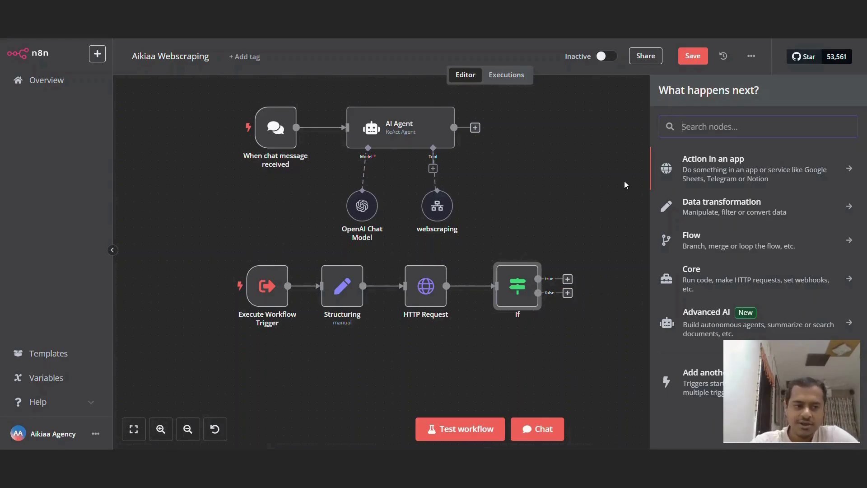
type("ed")
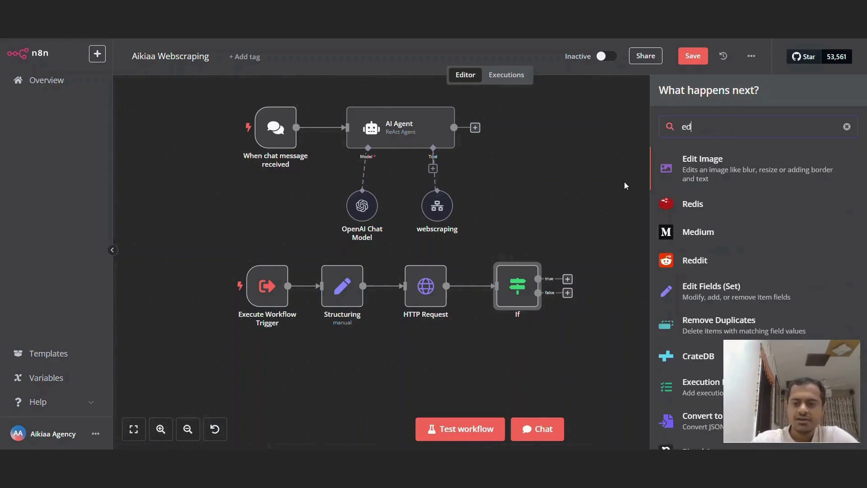
left_click(711, 302)
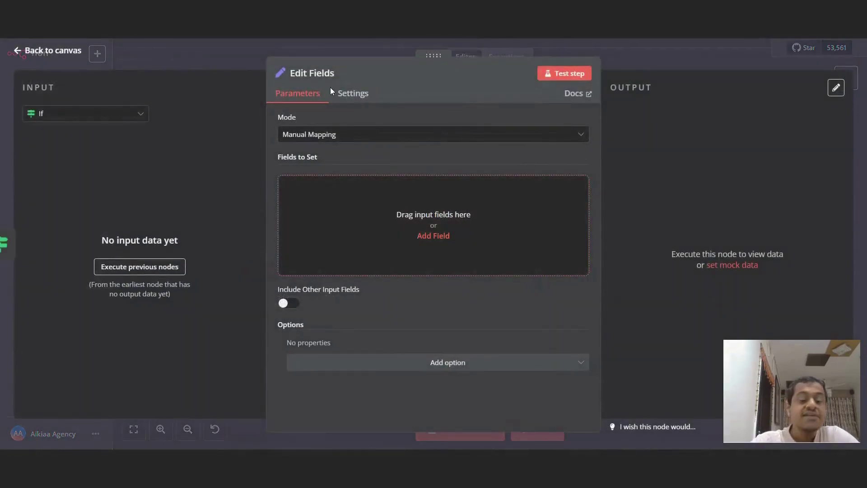
- Add a String field named HTML to the Edit Fields node
left_click(322, 203)
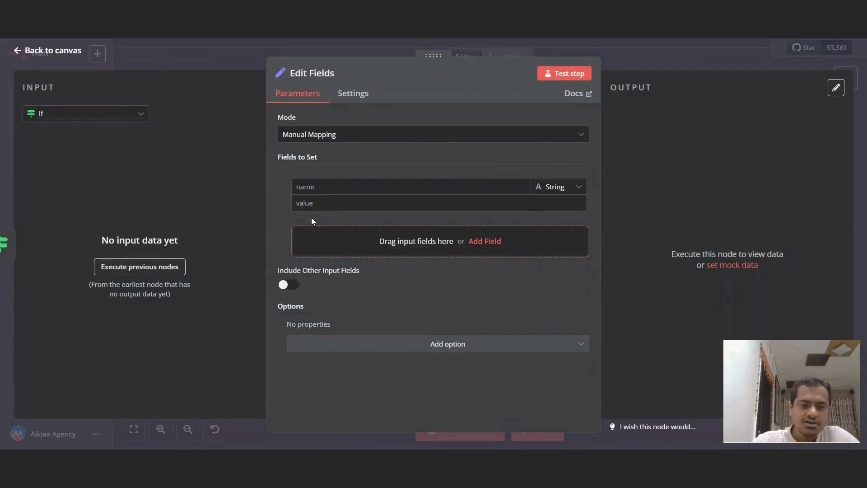
left_click(343, 188)
type("HTM")
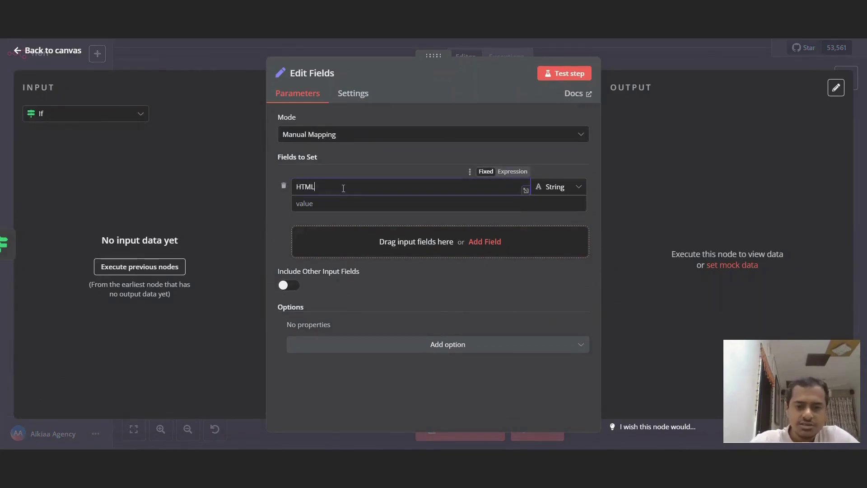
type("L")
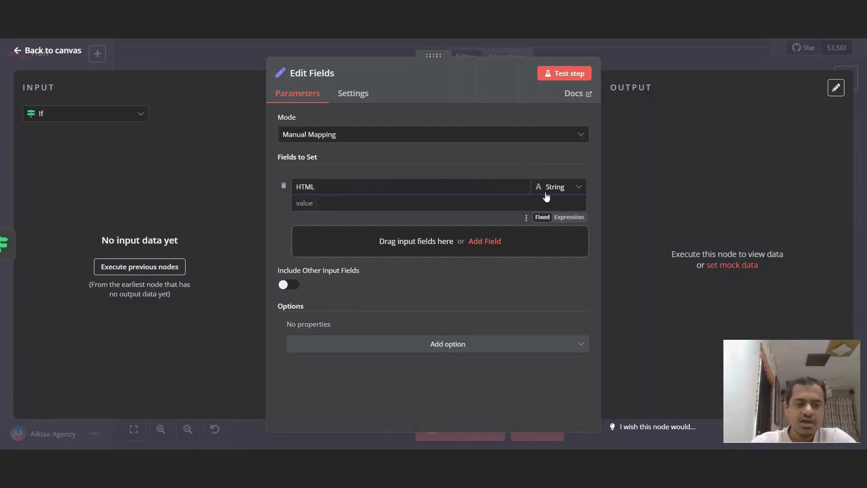
- Set the HTML field's value to the expression {{ $json.data }}
left_click(445, 203)
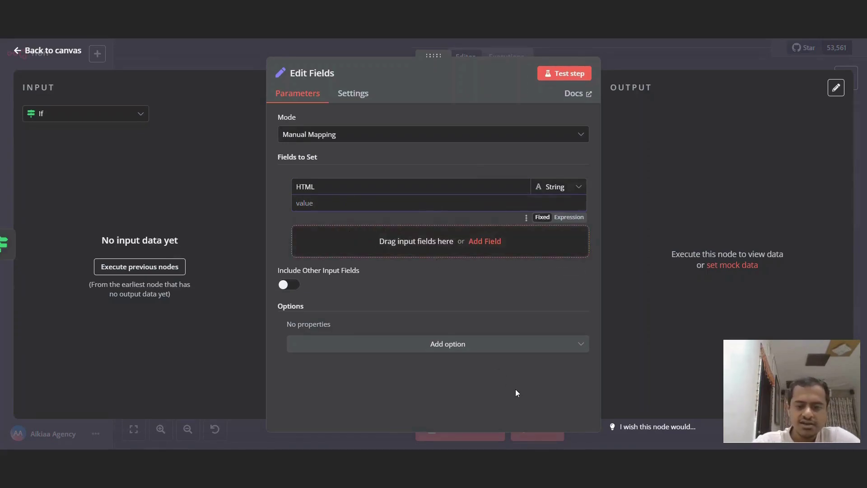
left_click(325, 199)
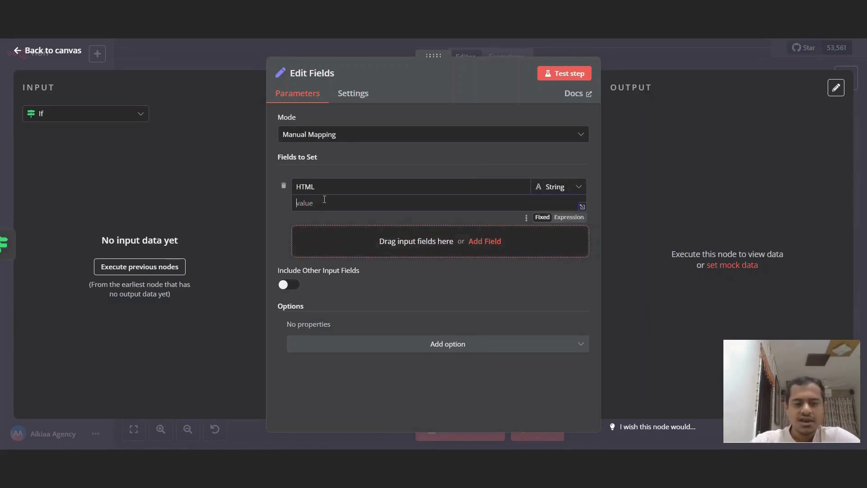
type("{{")
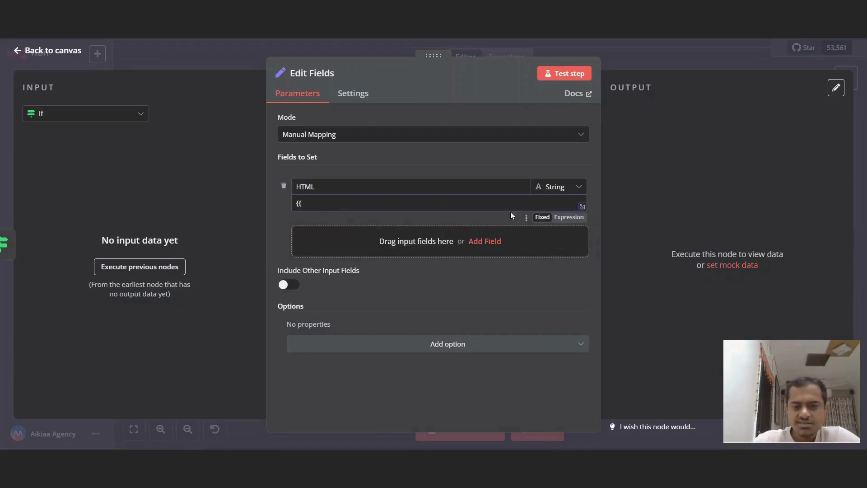
left_click(569, 218)
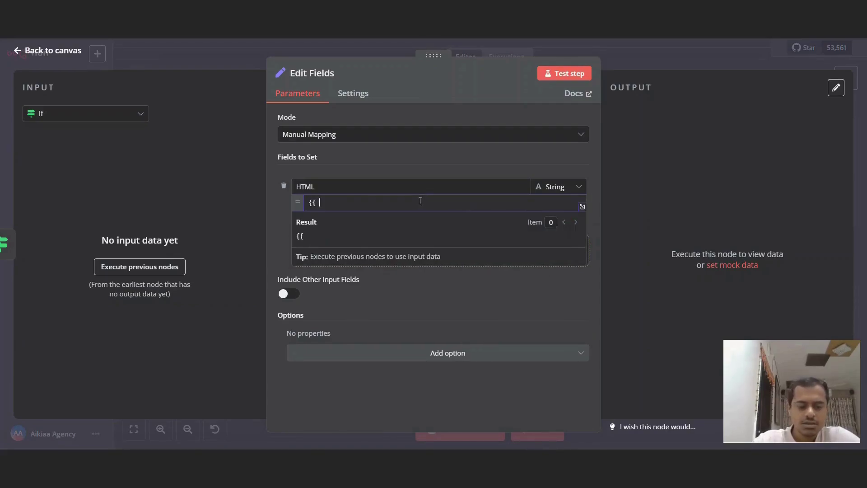
type("$json.data")
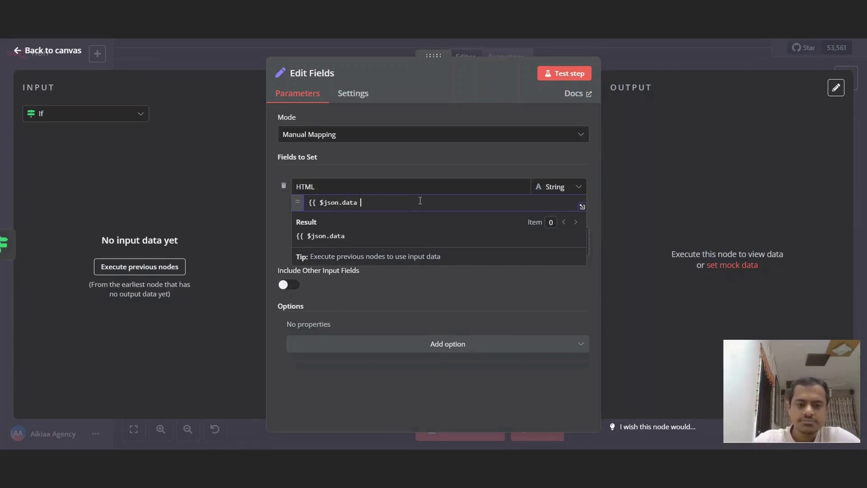
type(" }}")
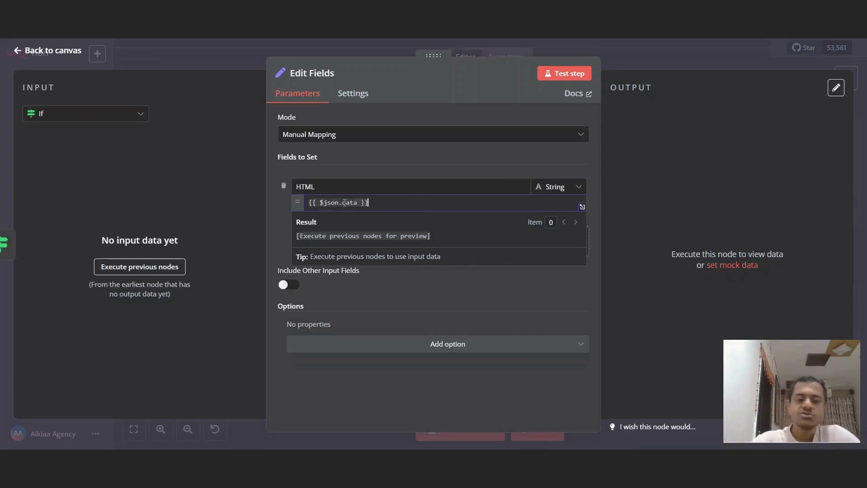
left_click(241, 197)
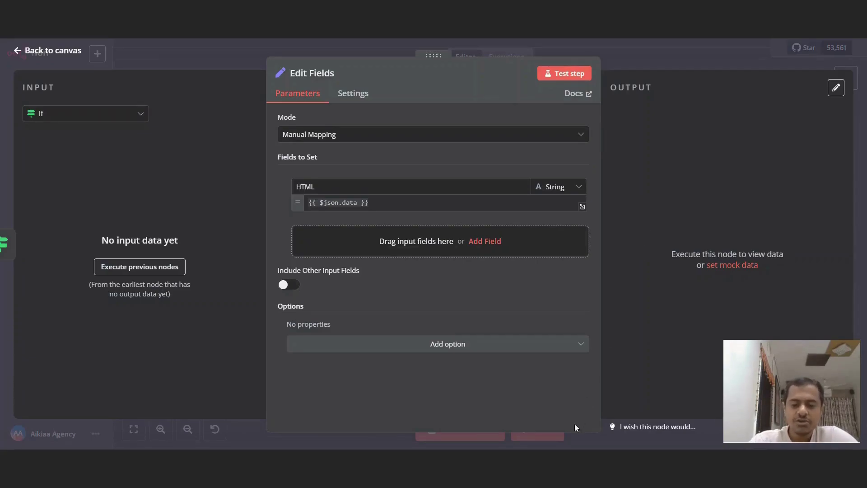
- Switch to the text editor notes and examine each part of the body-matching regular expression on the "Extract html" line
key("alt+Tab")
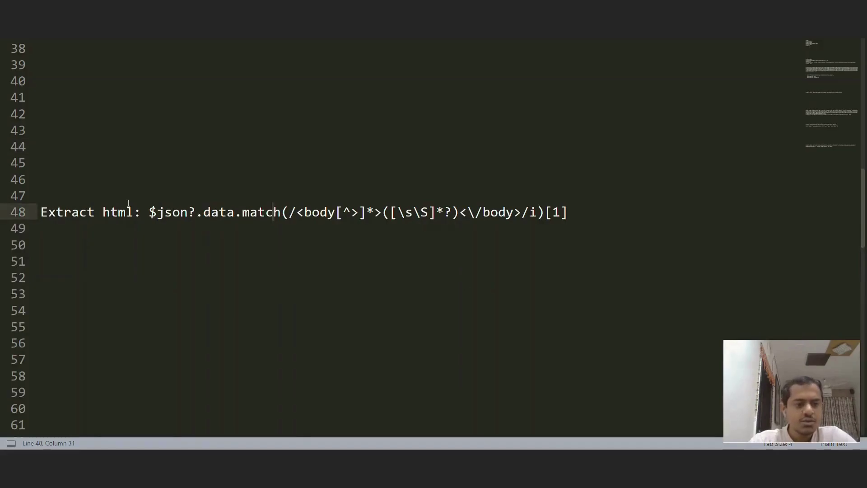
left_click_drag(157, 212, 560, 217)
double_click(318, 216)
left_click(605, 218)
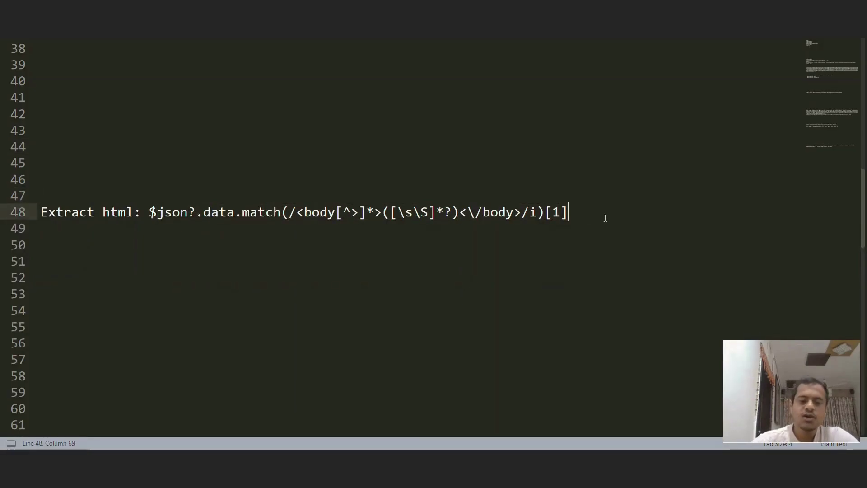
left_click_drag(296, 212, 377, 213)
left_click(382, 212)
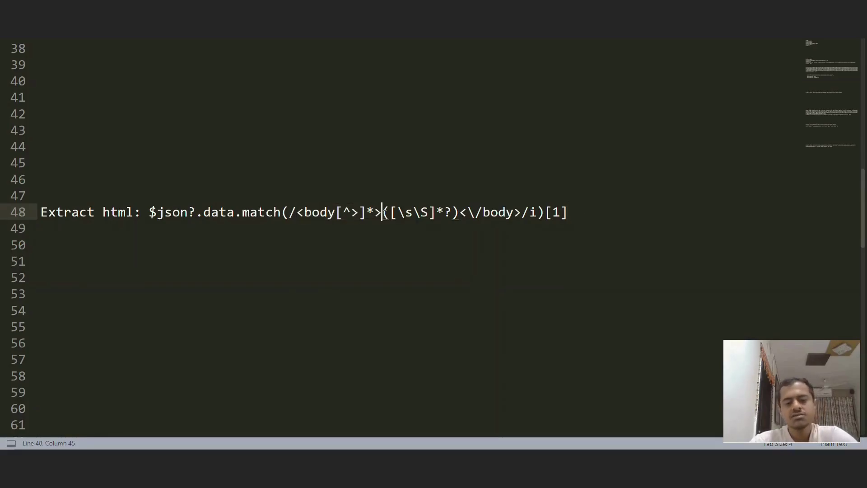
left_click(297, 213)
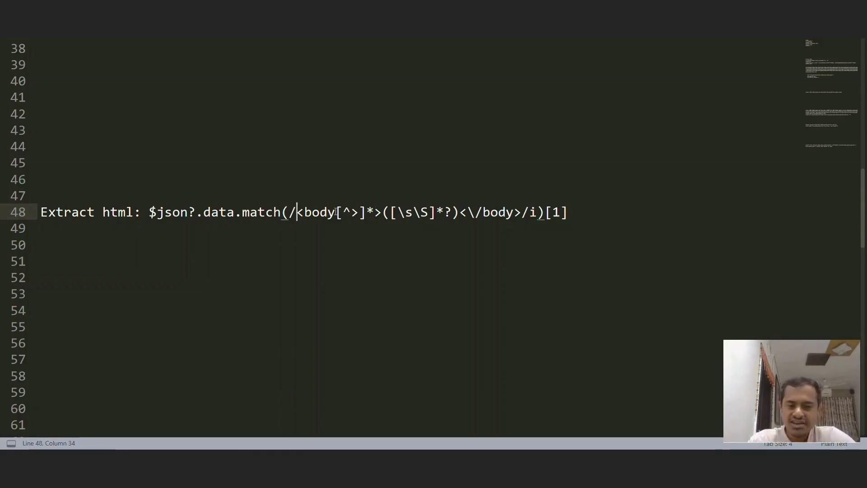
left_click_drag(344, 211, 374, 212)
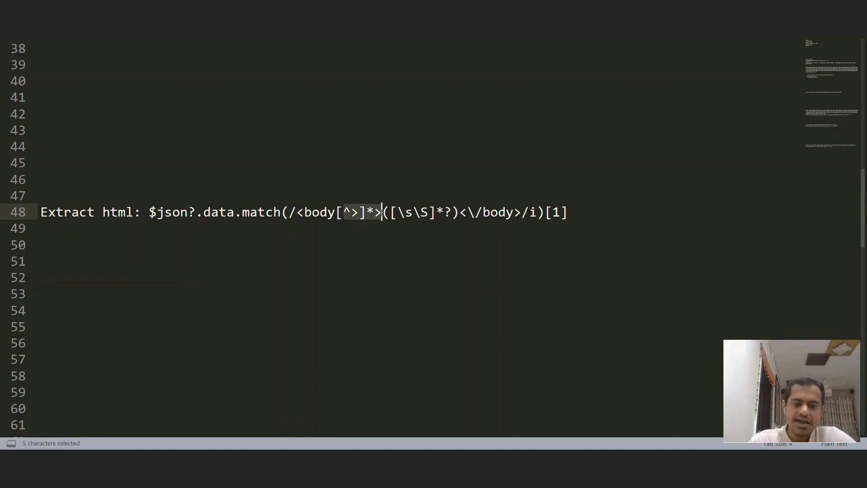
left_click(357, 216)
left_click_drag(406, 212, 335, 212)
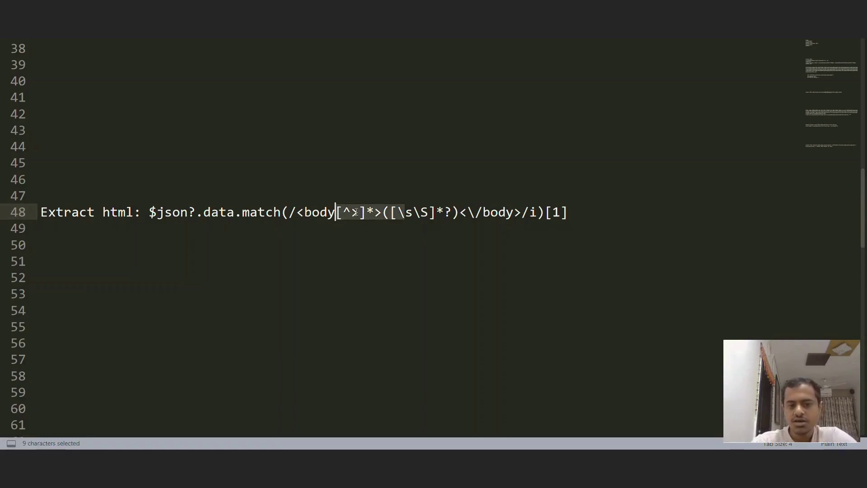
left_click(367, 215)
left_click(395, 213)
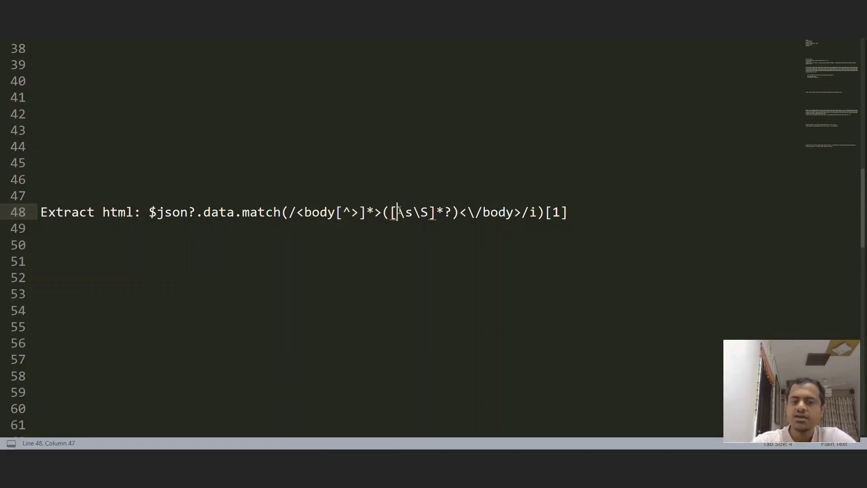
left_click(392, 212)
left_click_drag(383, 212, 466, 214)
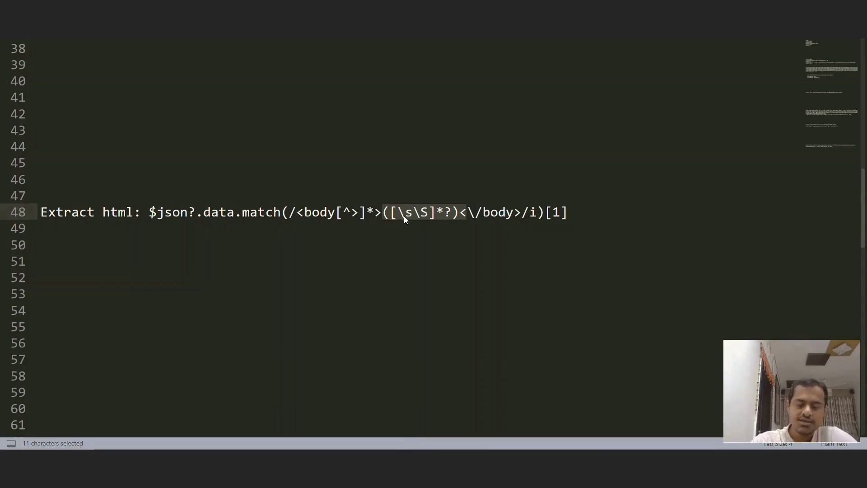
left_click_drag(429, 212, 544, 214)
left_click(544, 214)
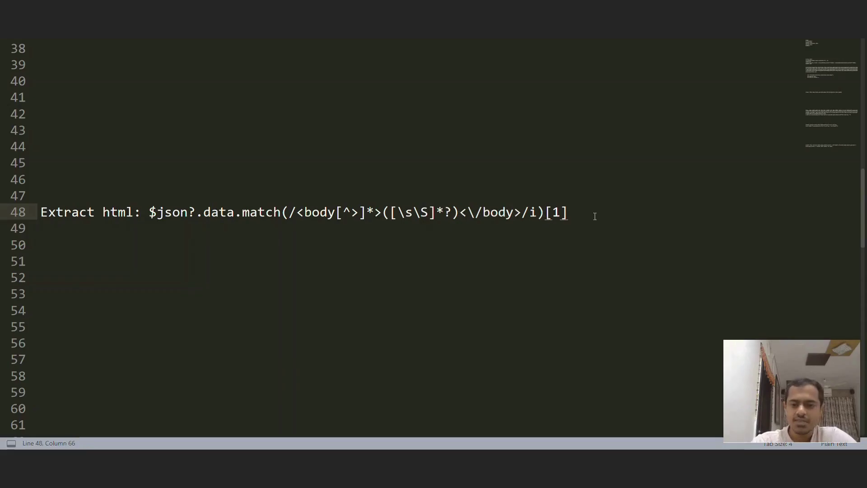
- Replace $json.data in the n8n HTML field's expression with $json?.data.match(/<body[^>]*>([\s\S]*?)<\/body>/i)[1] copied from the notes, and return to the canvas
left_click(149, 212, "shift")
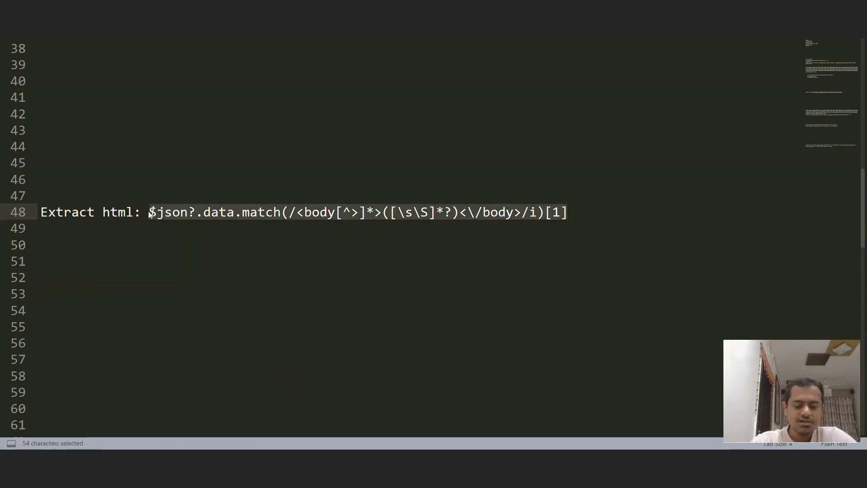
key("ctrl+c")
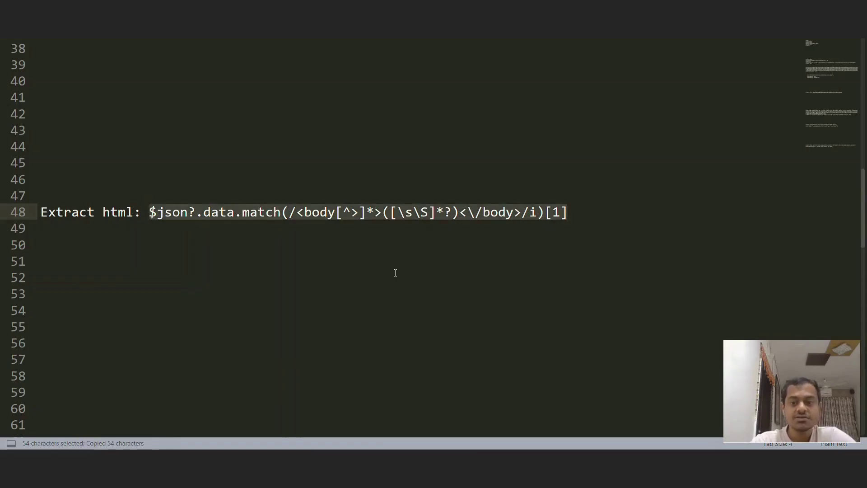
key("alt+Tab")
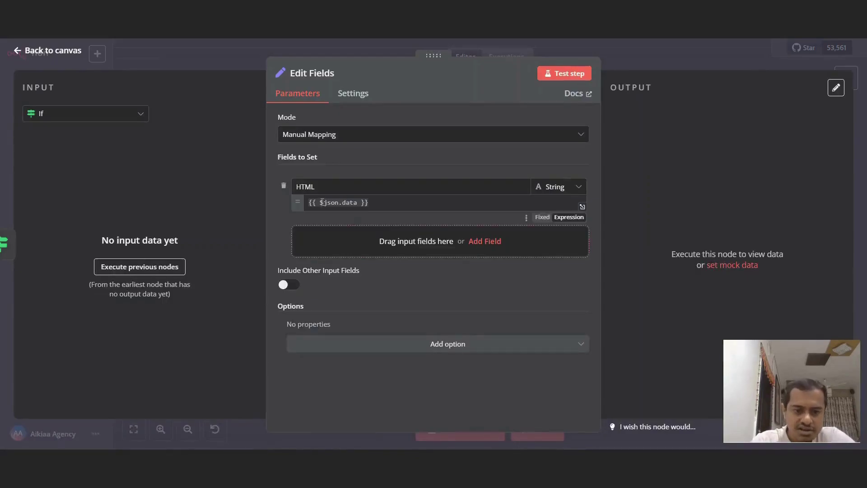
left_click(322, 202)
left_click_drag(320, 202, 358, 202)
key("ctrl+v")
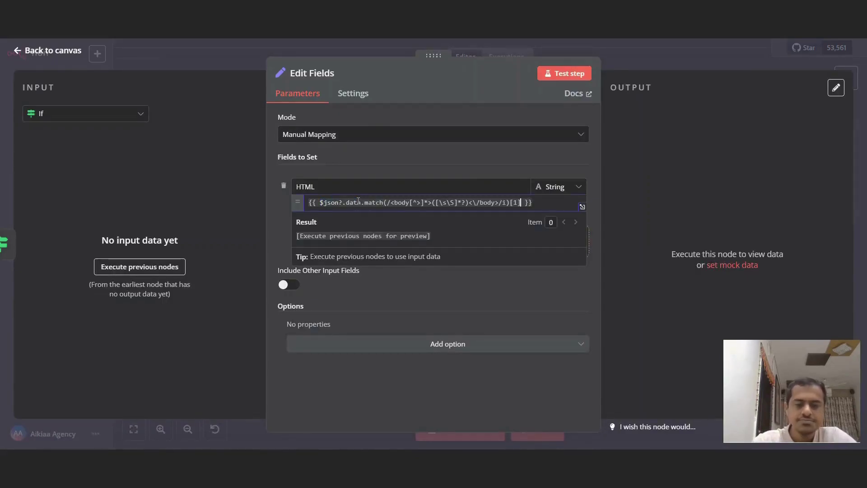
left_click(647, 164)
left_click(633, 68)
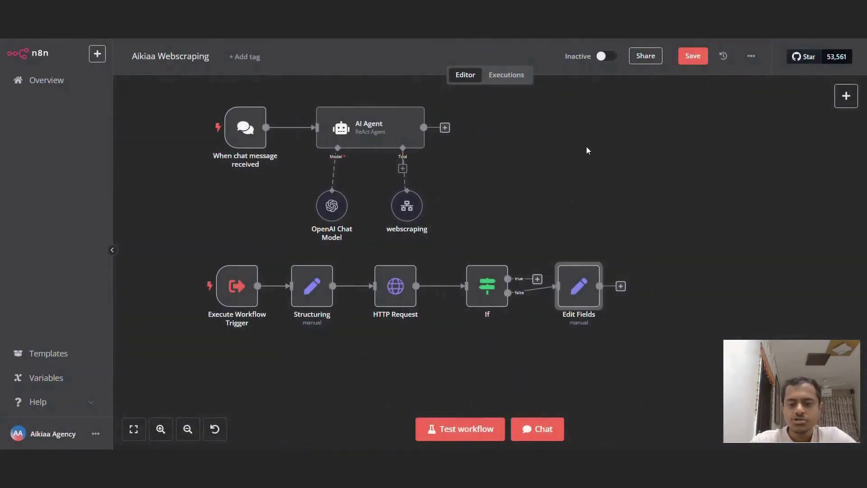
- Move the Edit Fields node slightly below the If node's row and add a second Edit Fields (Set) node after it
left_click_drag(532, 286, 524, 302)
left_click(566, 303)
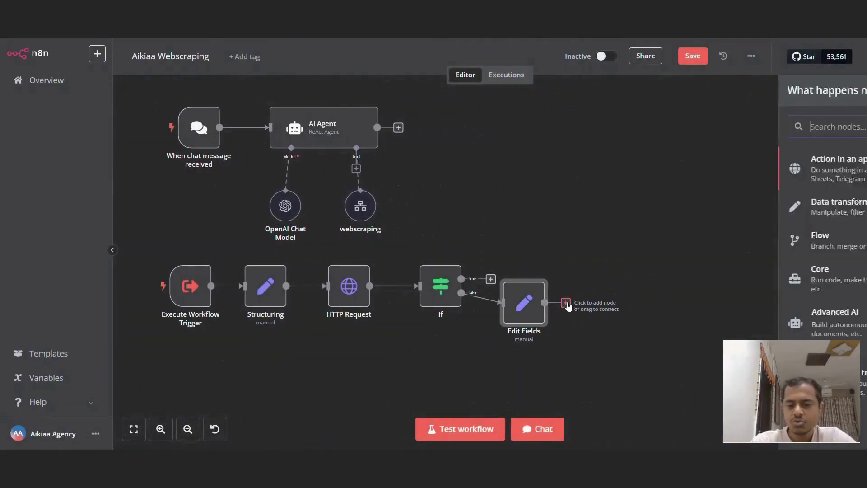
type("edit")
key("Down")
key("Return")
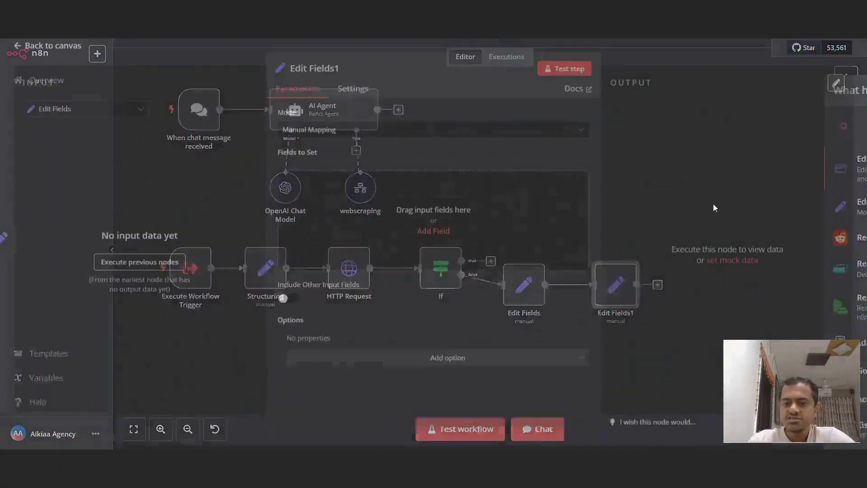
- Add a string field named HTML to the second Edit Fields node and make its value an expression
left_click(433, 236)
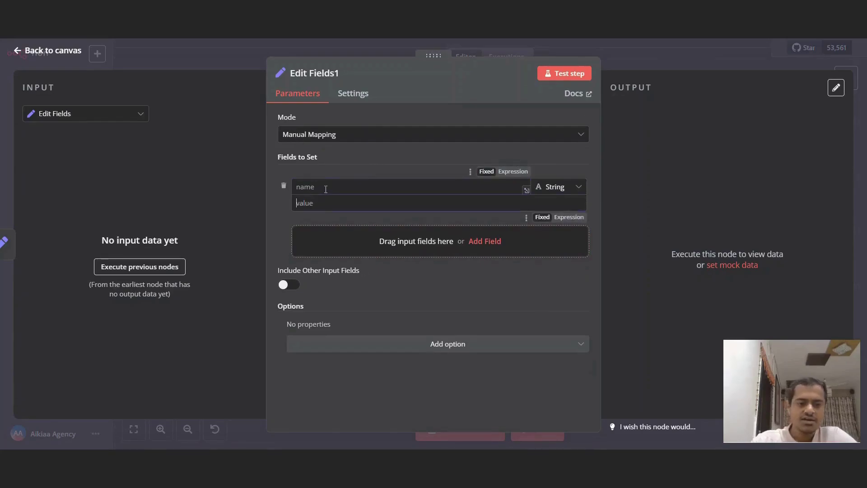
type("HTML")
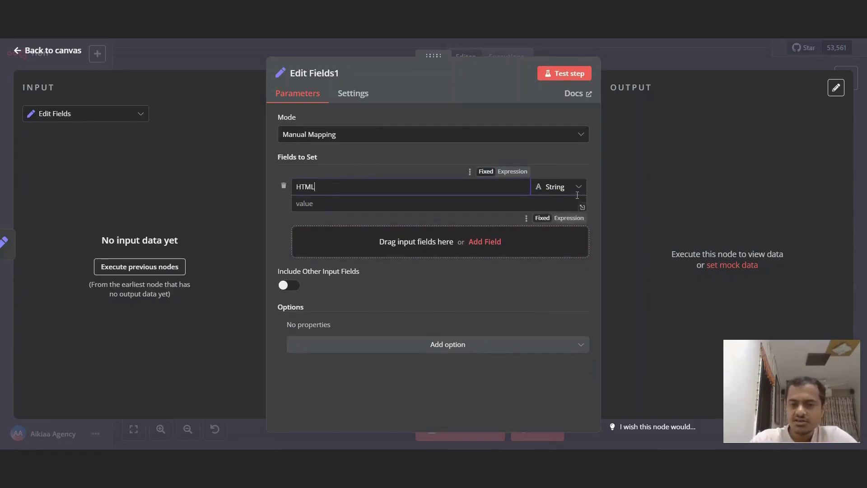
left_click(397, 204)
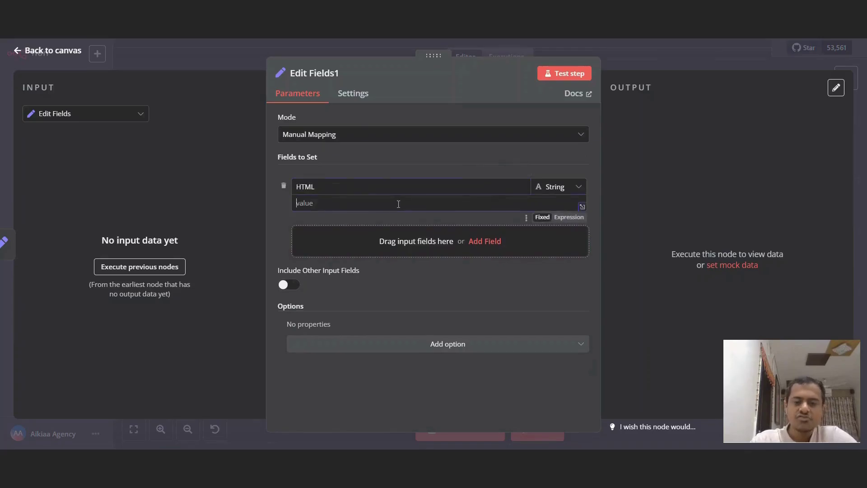
left_click(571, 219)
left_click(663, 150)
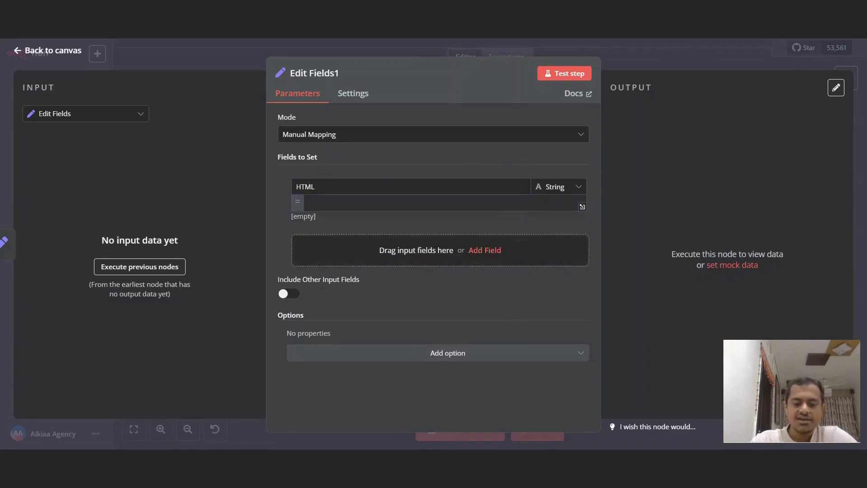
- Switch to the text editor notes and examine the $json.HTML fallback text and the replace call on the "Remove tags" line
key("alt+Tab")
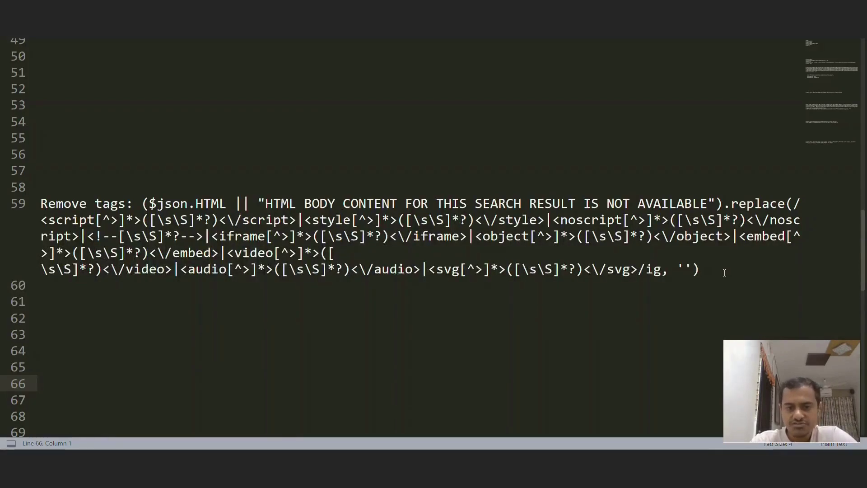
left_click_drag(724, 273, 93, 187)
left_click(94, 201)
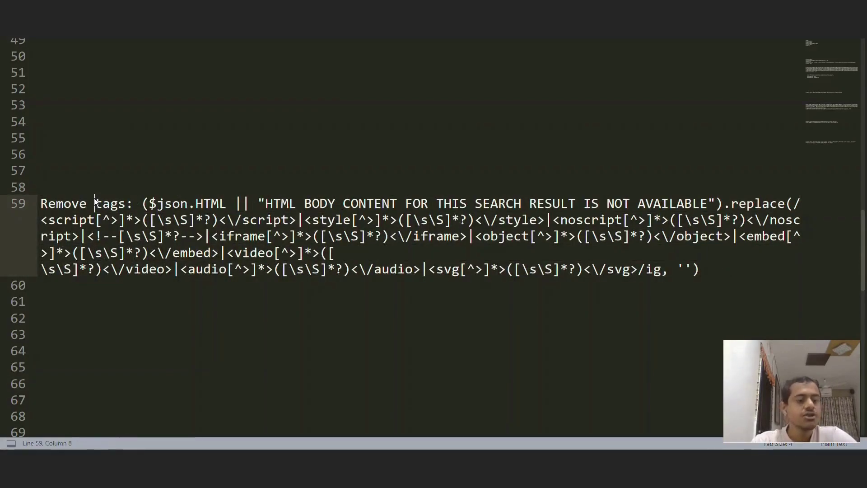
left_click(134, 201)
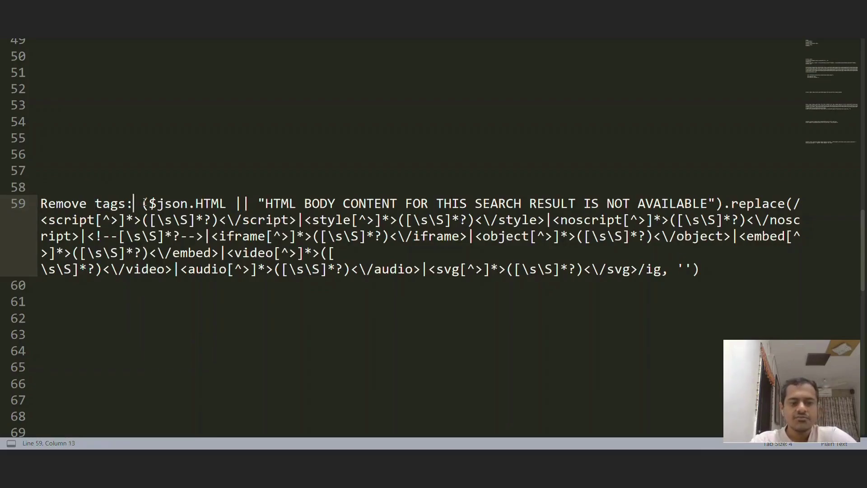
left_click_drag(147, 203, 233, 205)
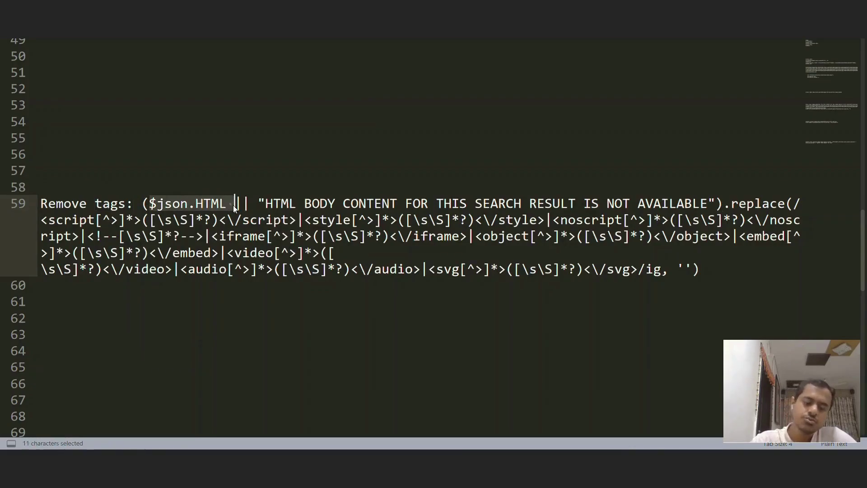
left_click(203, 204)
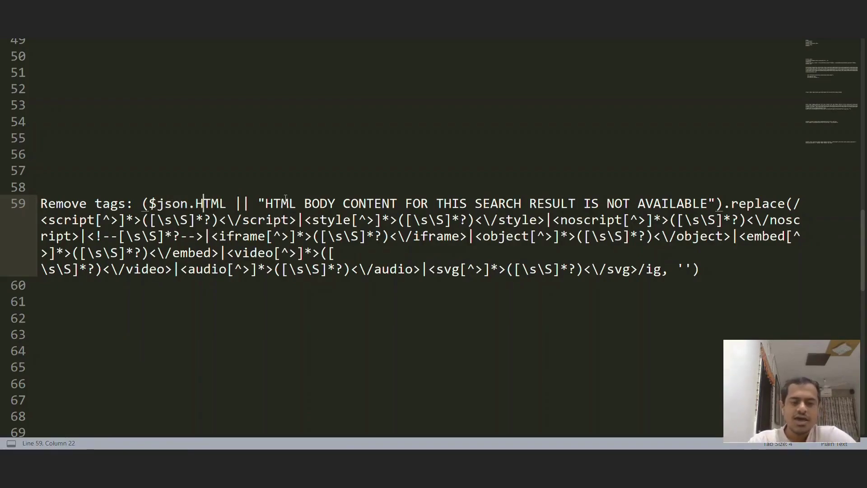
left_click_drag(296, 204, 679, 204)
left_click(679, 204)
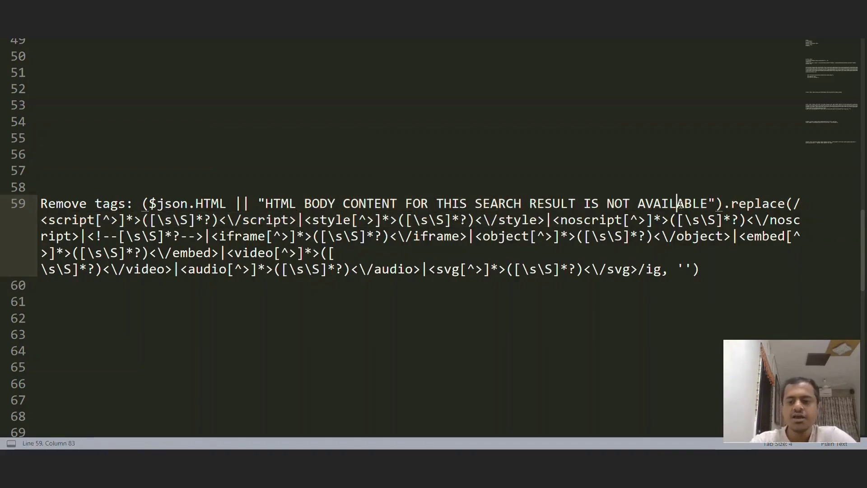
left_click_drag(259, 204, 716, 203)
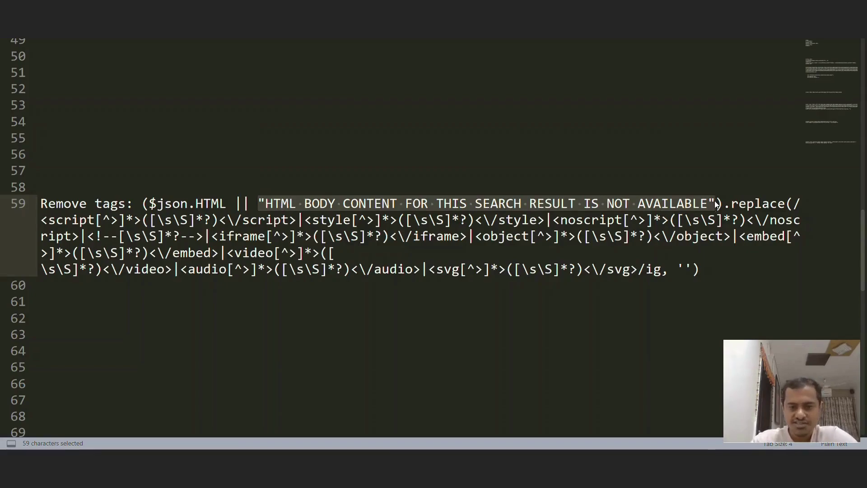
left_click(225, 204)
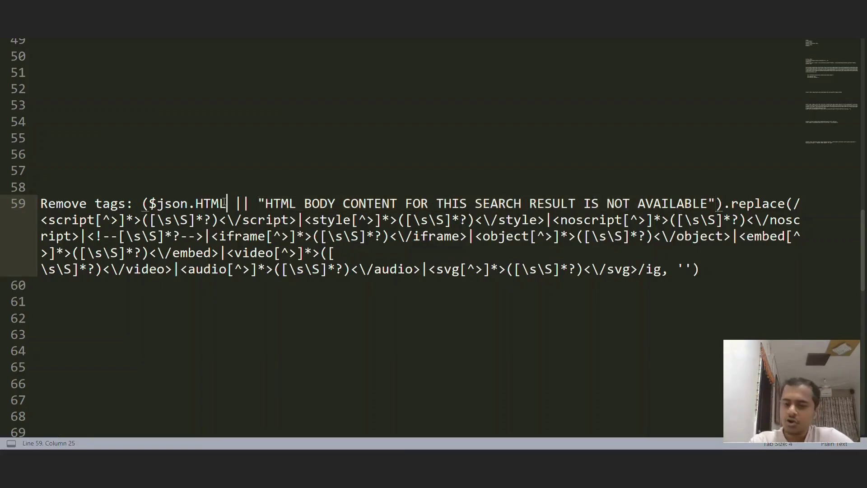
left_click(149, 203, "shift")
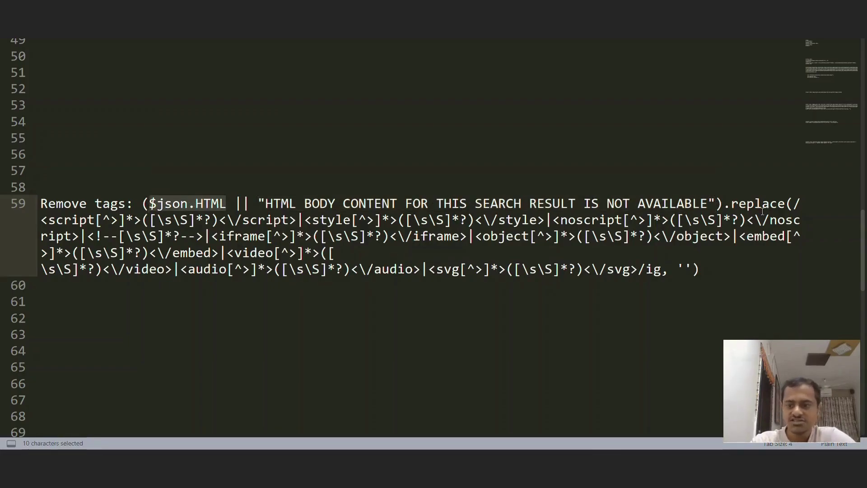
left_click_drag(731, 204, 801, 205)
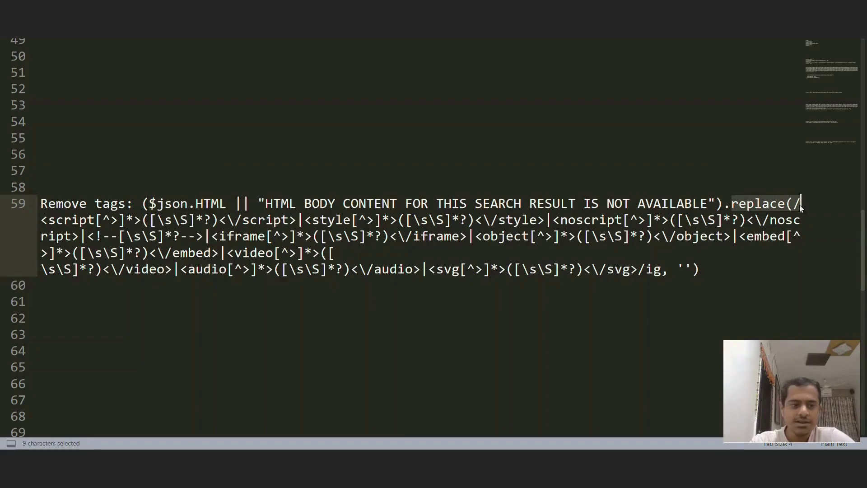
- Examine the tag patterns in the "Remove tags" expression, including script, style, noscript, iframe, object, embed, video, audio and svg
double_click(44, 220)
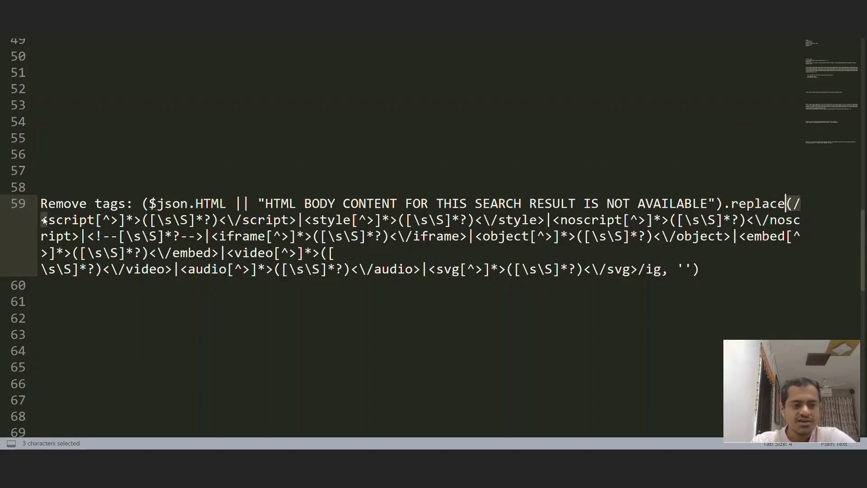
left_click_drag(48, 220, 281, 222)
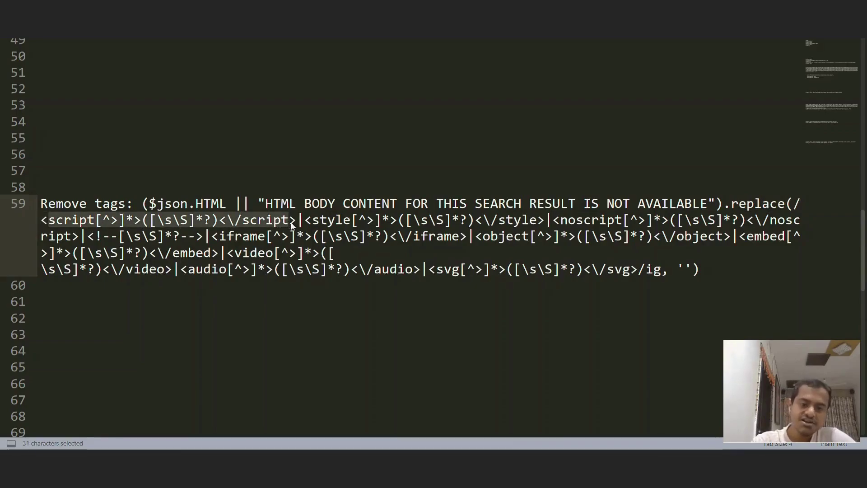
double_click(316, 220)
left_click(561, 220)
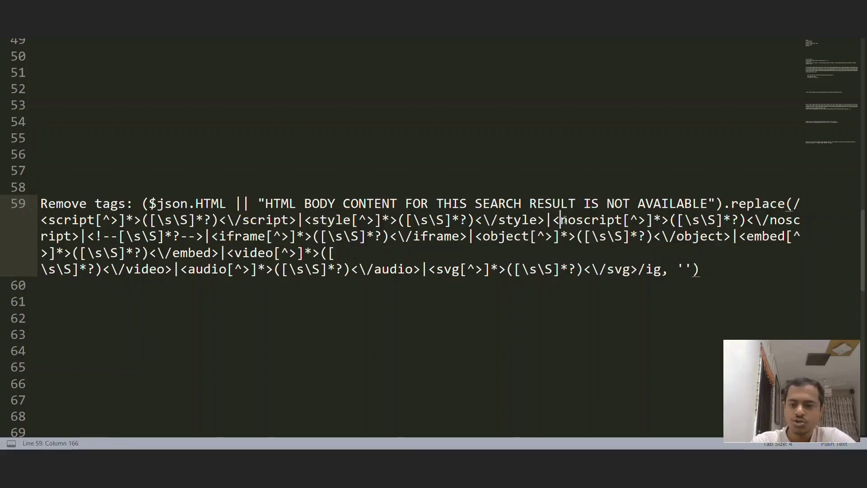
double_click(564, 220)
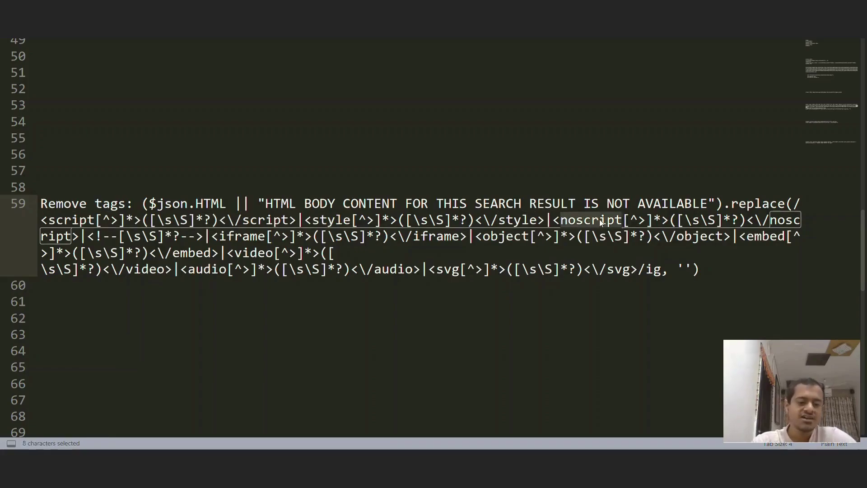
double_click(503, 236)
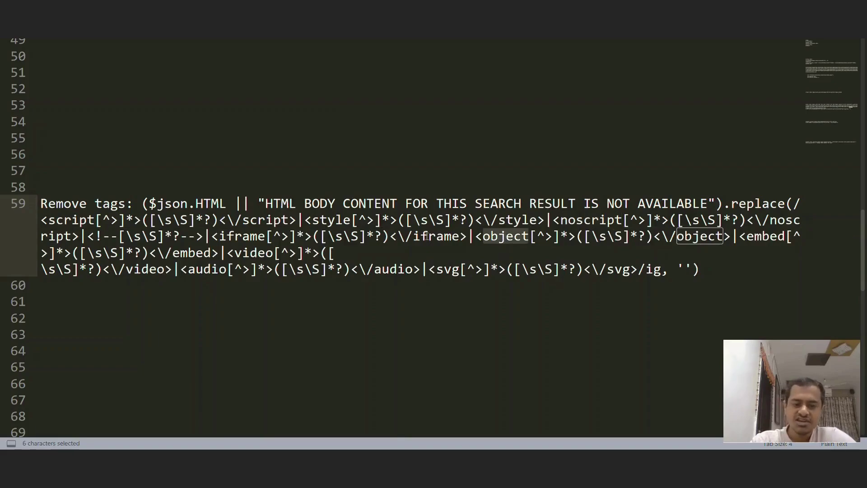
double_click(430, 237)
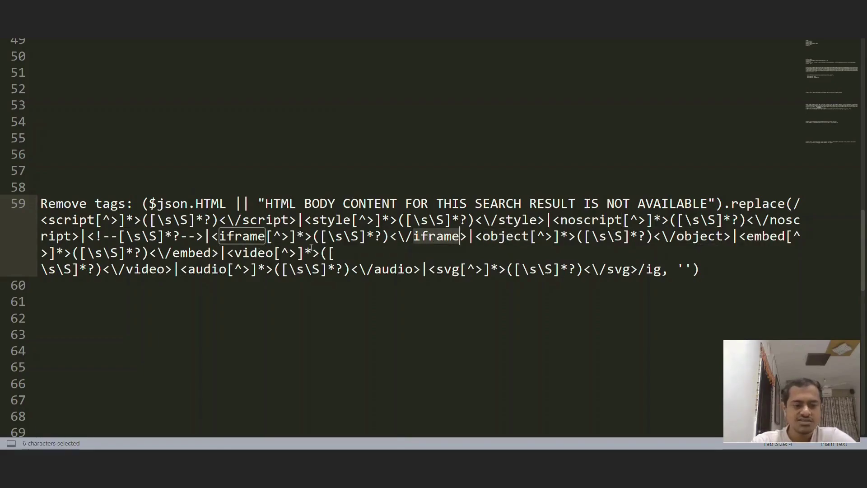
left_click(359, 245)
double_click(244, 253)
double_click(194, 253)
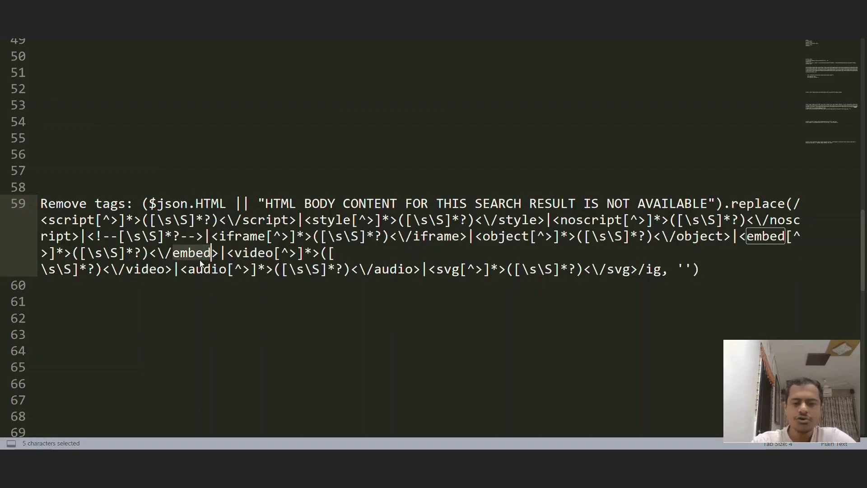
double_click(210, 269)
left_click(593, 269)
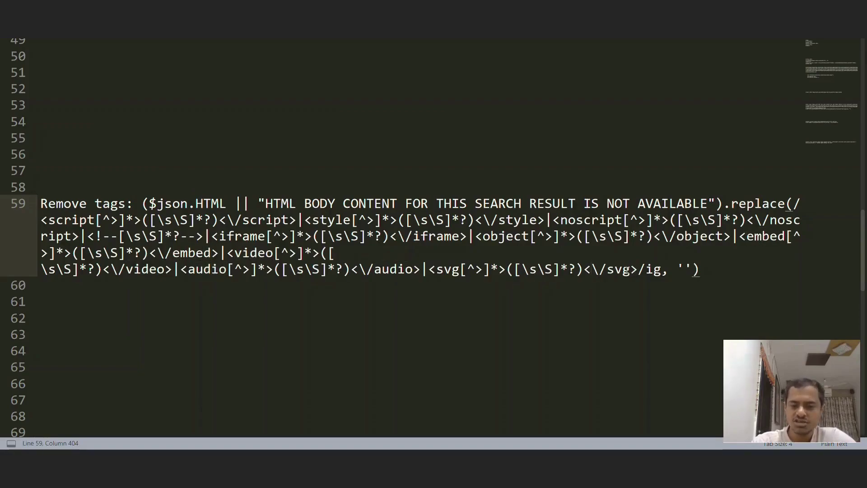
left_click(623, 269)
- Copy the whole "Remove tags" expression from ($json.HTML to /ig, ''), insert it inside {{ }} as the n8n HTML field's value, and return to the canvas
left_click_drag(717, 272, 48, 217)
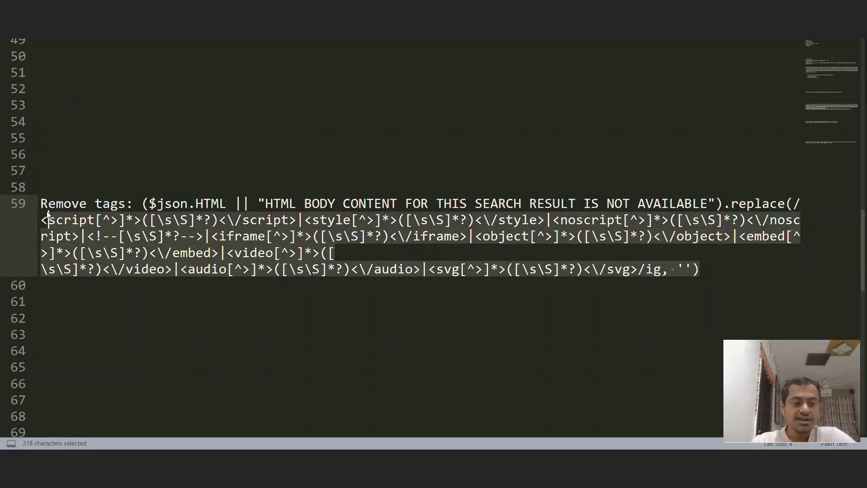
left_click(142, 205, "shift")
key("ctrl+c")
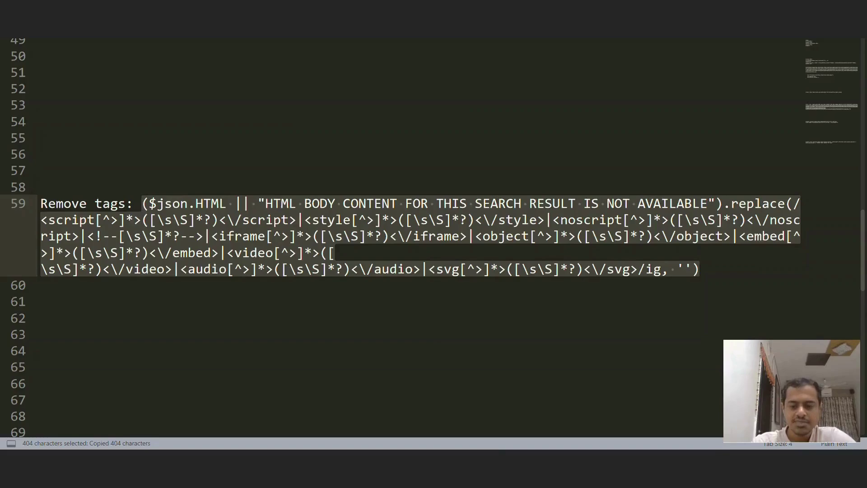
key("alt+Tab")
left_click(367, 204)
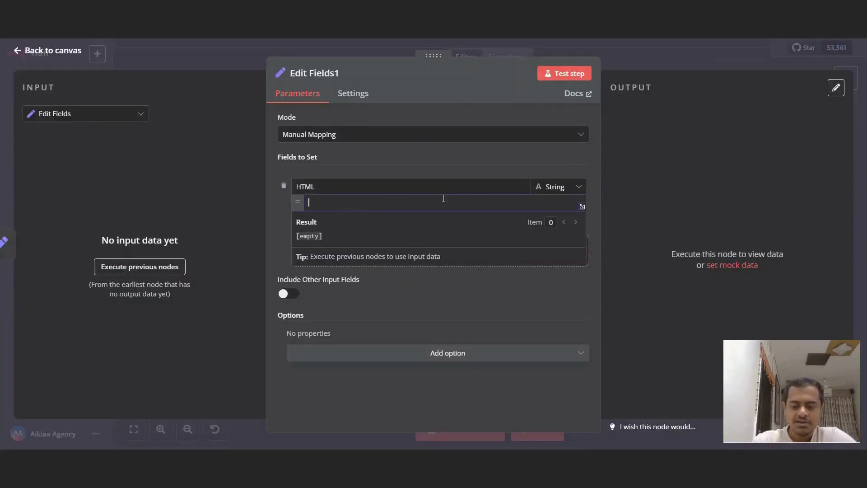
type("{{")
key("ctrl+v")
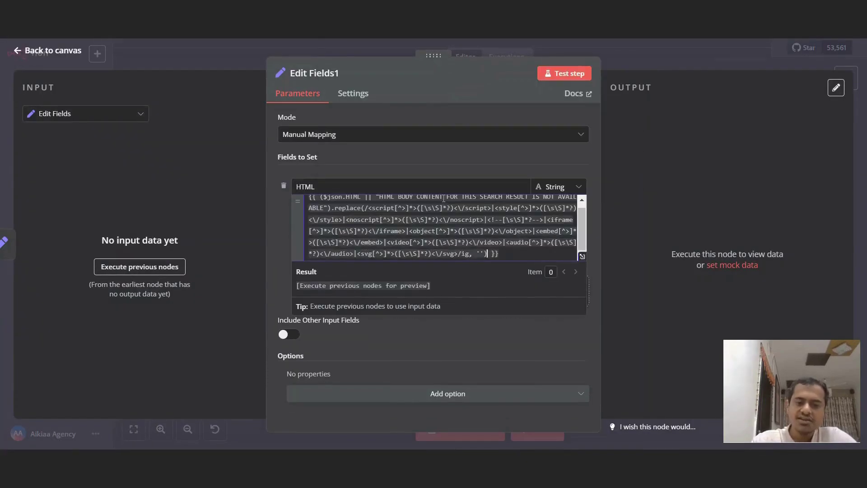
left_click(631, 180)
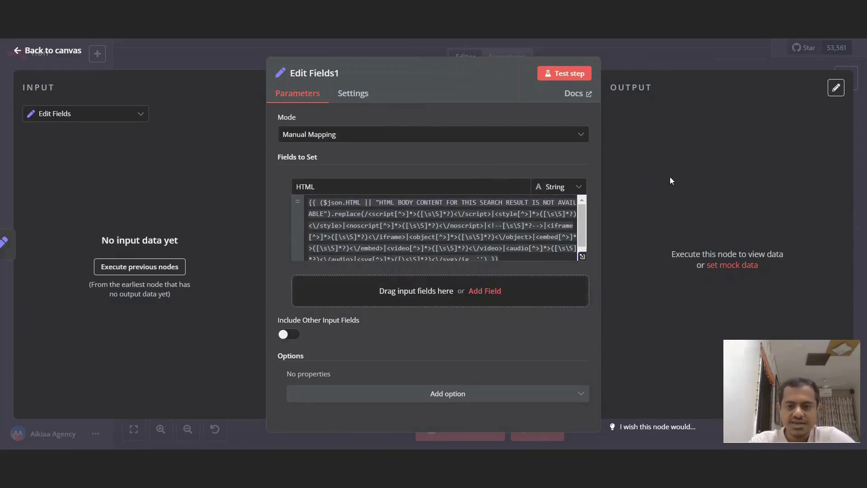
scroll(564, 230, "down", 1)
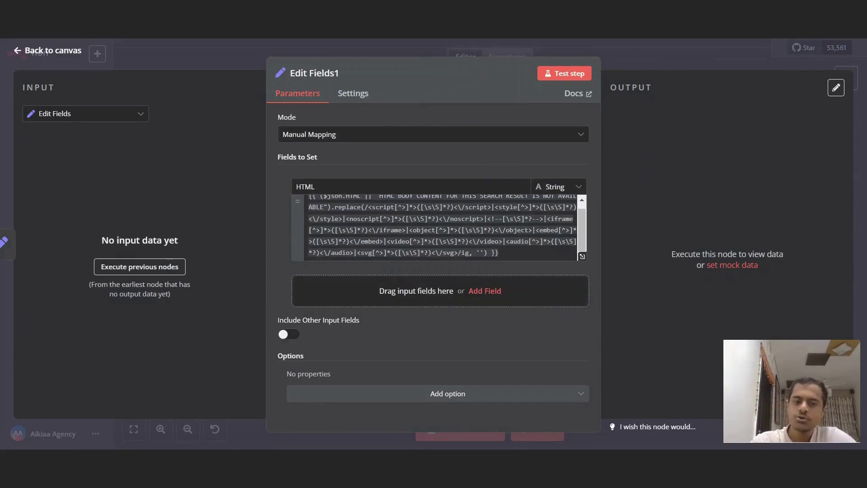
left_click(682, 61)
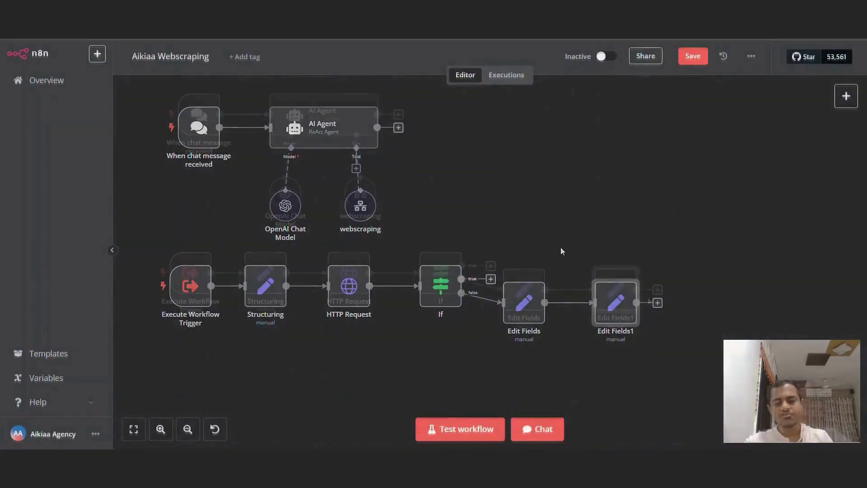
- Add a second If node after the Edit Fields1 node
left_click(658, 288)
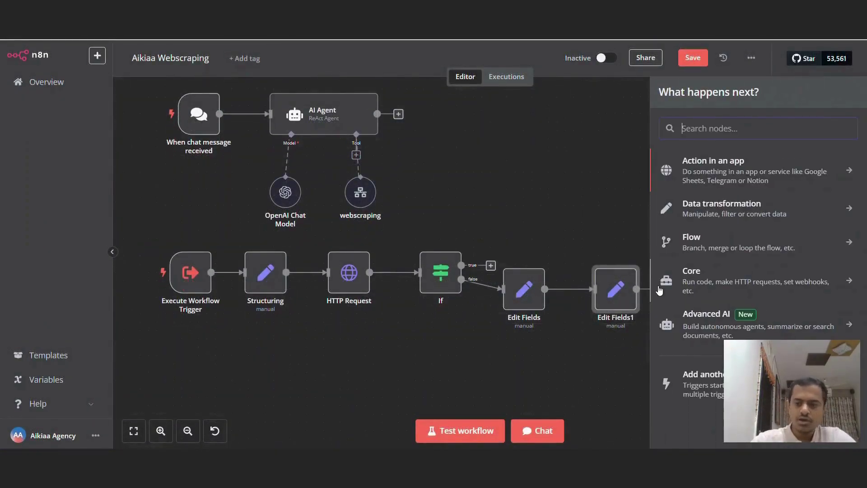
type("if")
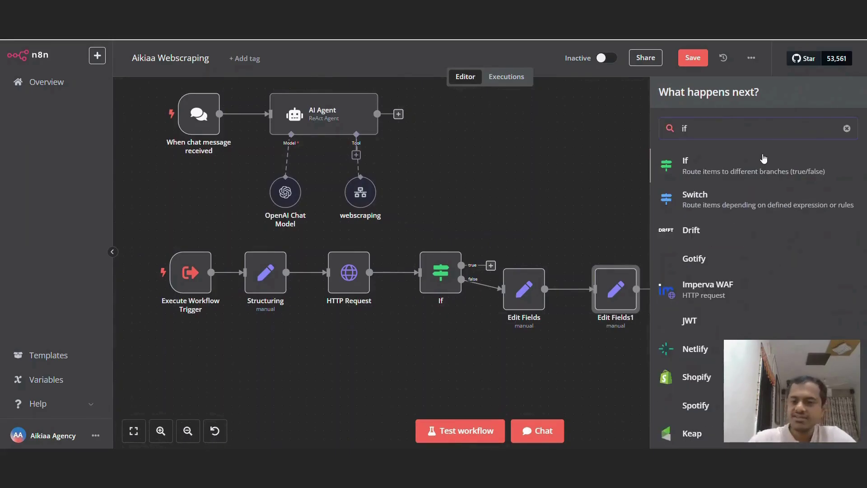
left_click(727, 174)
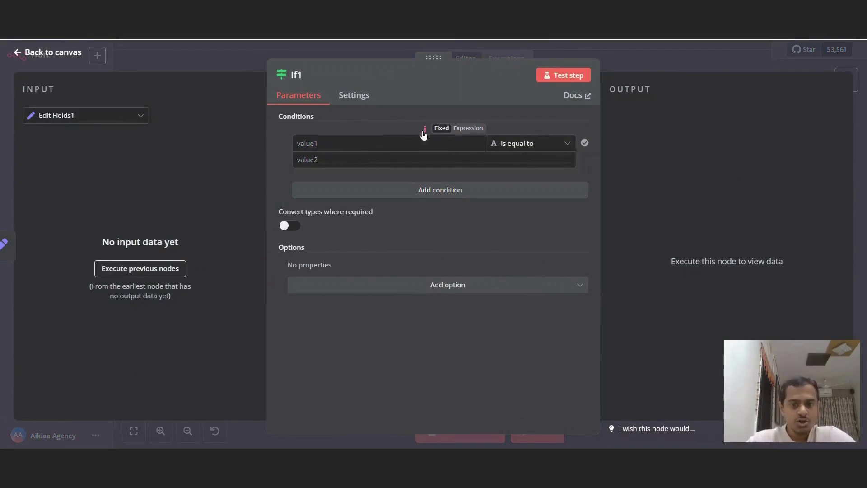
- Set up the If1 condition with an expression as first value, the String "contains" operator and Simplif as second value
left_click(383, 145)
left_click(354, 160)
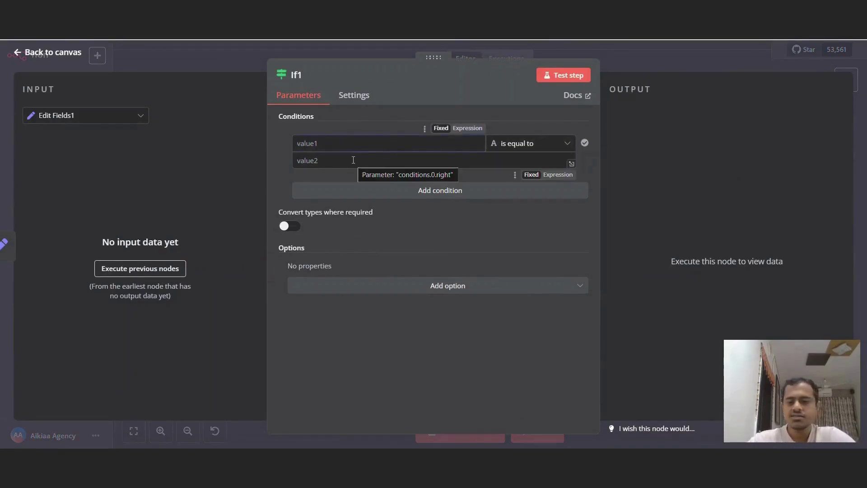
left_click(468, 129)
left_click(568, 149)
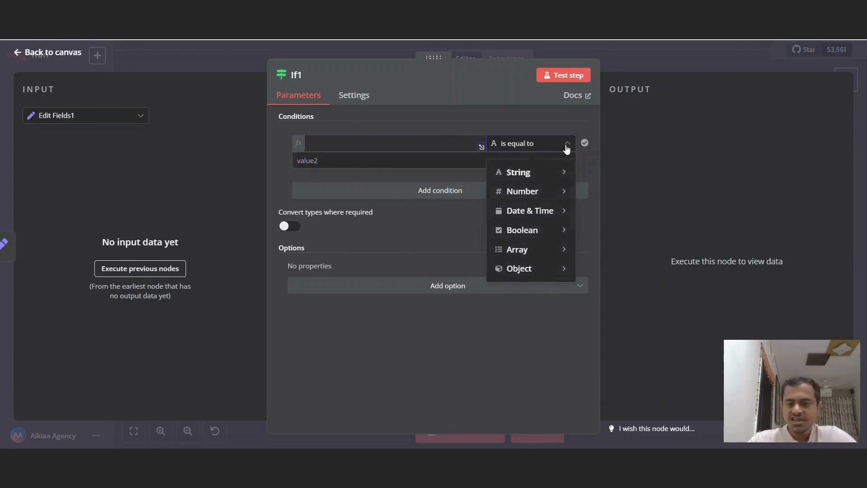
mouse_move(516, 172)
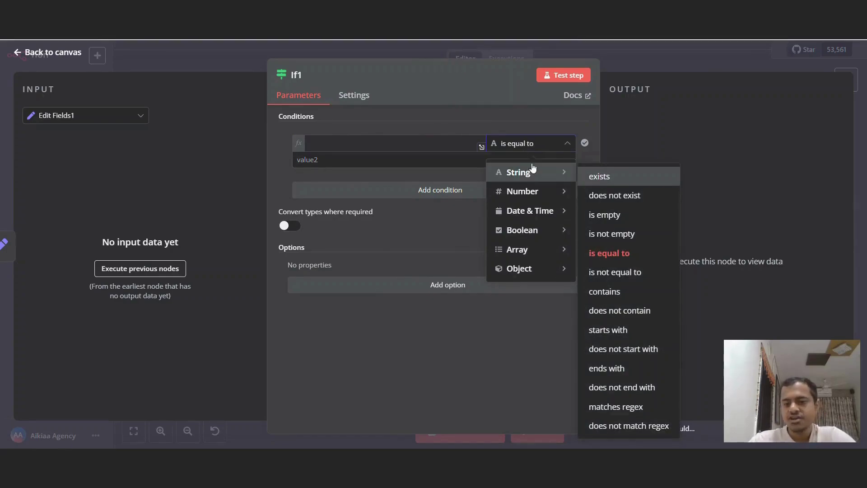
left_click(630, 293)
left_click(350, 157)
type("Simplif")
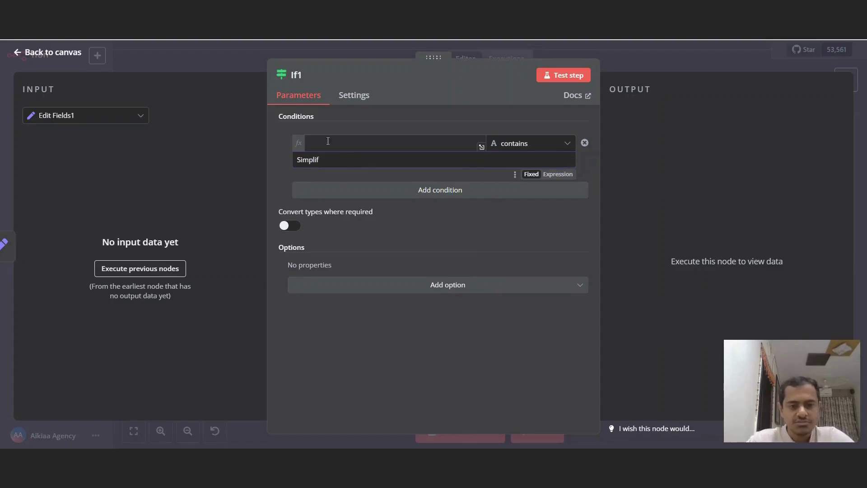
left_click(328, 141)
type("{{ $")
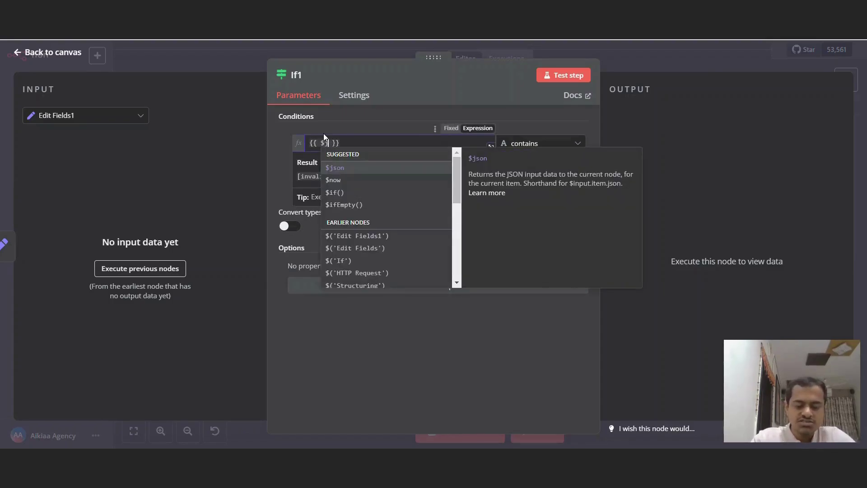
key("Return")
- Examine the Structuring node's name and its query field, then return to the canvas
left_click(630, 62)
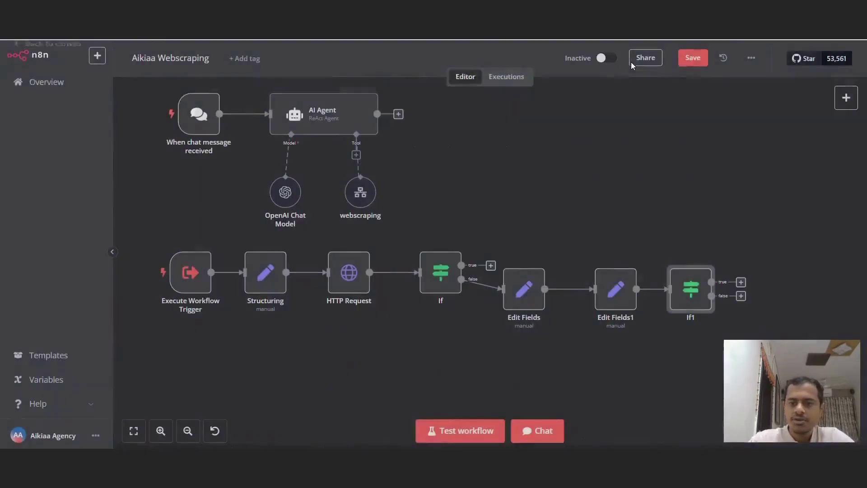
double_click(265, 271)
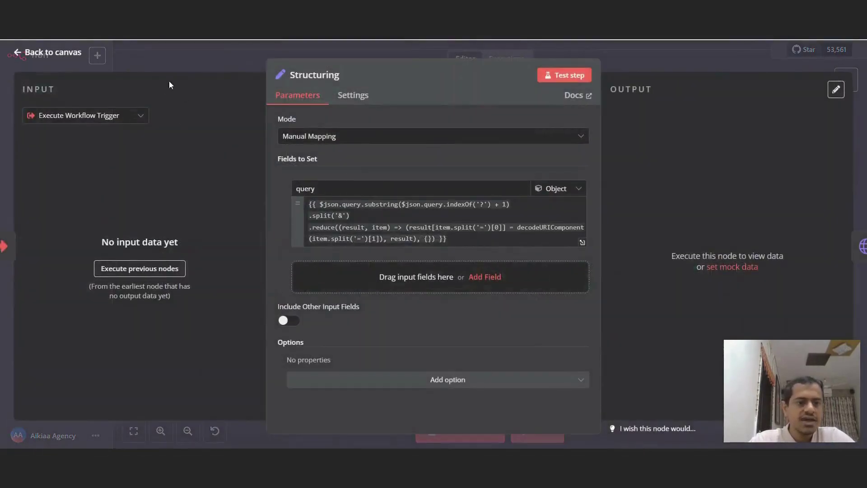
key("Escape")
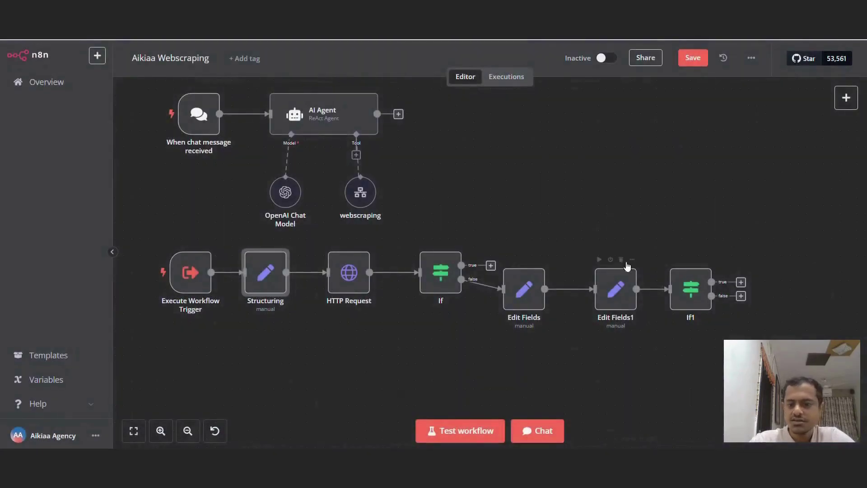
- In the If1 node, set the condition's first value to the node reference {{ $('Structuring') }}
double_click(697, 288)
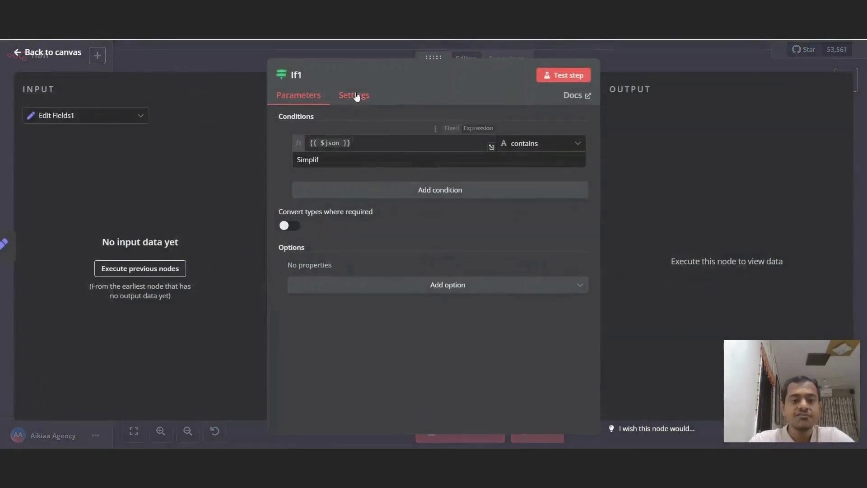
left_click(332, 143)
double_click(332, 142)
key("BackSpace")
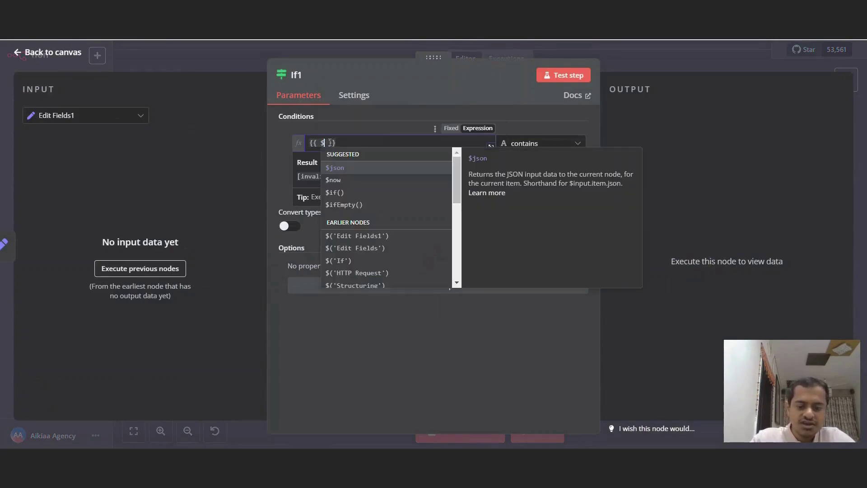
type("(")
key("Down")
key("Down")
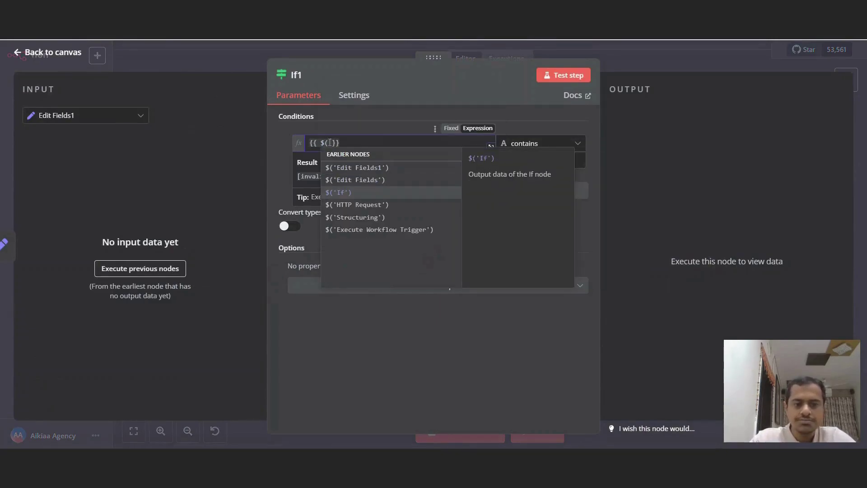
key("Return")
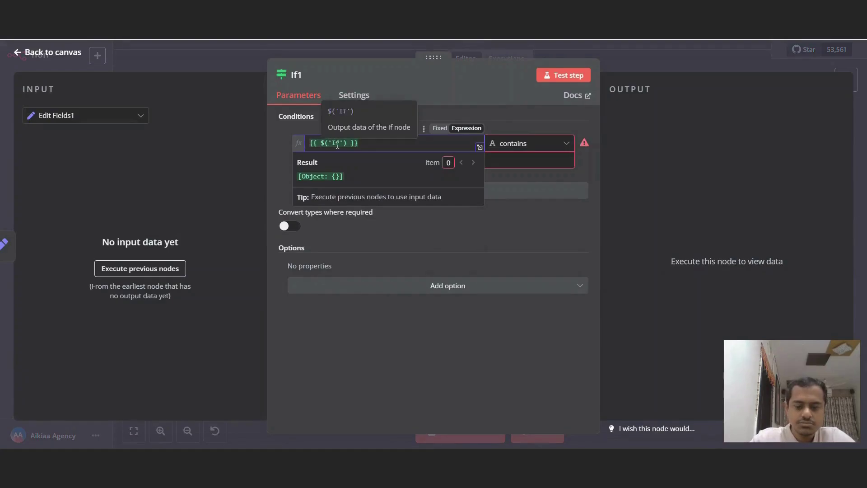
double_click(337, 143)
key("BackSpace")
type("Struc")
type("turing")
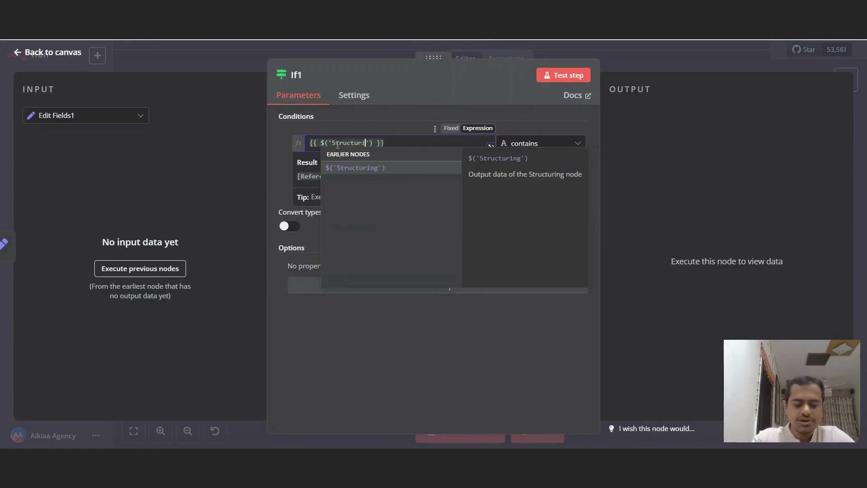
- Extend the If1 condition's first value to {{ $('Structuring').first().json.query.method }} and return to the canvas
left_click(381, 143)
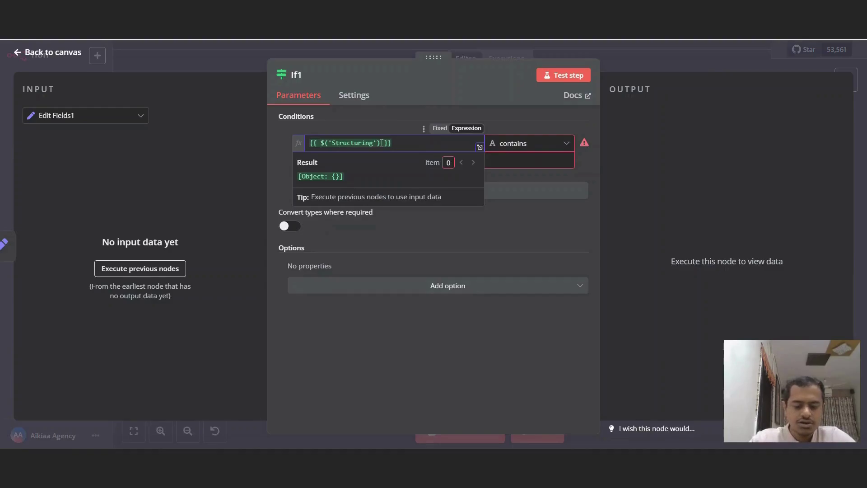
type(".f")
key("Return")
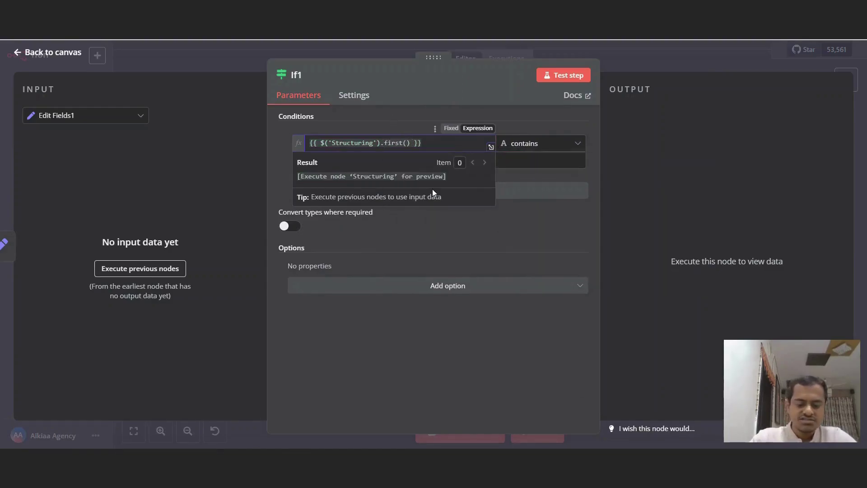
type(".js")
key("BackSpace")
key("BackSpace")
type("j")
key("BackSpace")
key("BackSpace")
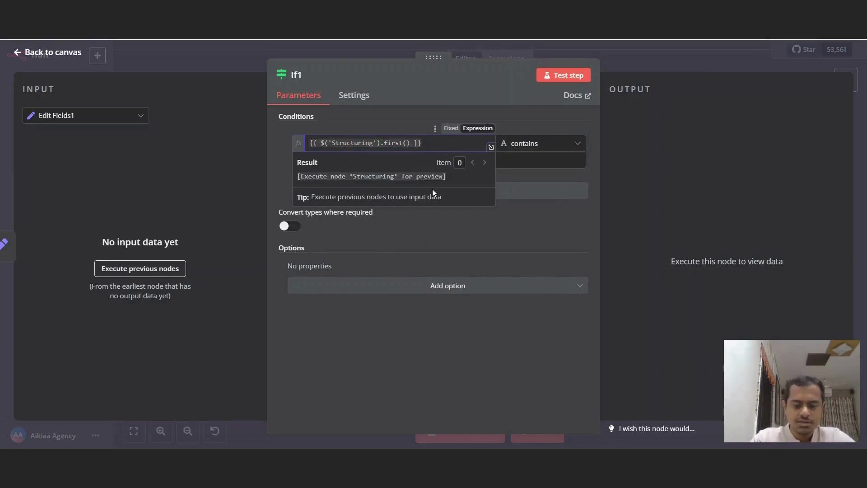
type(".json.quer")
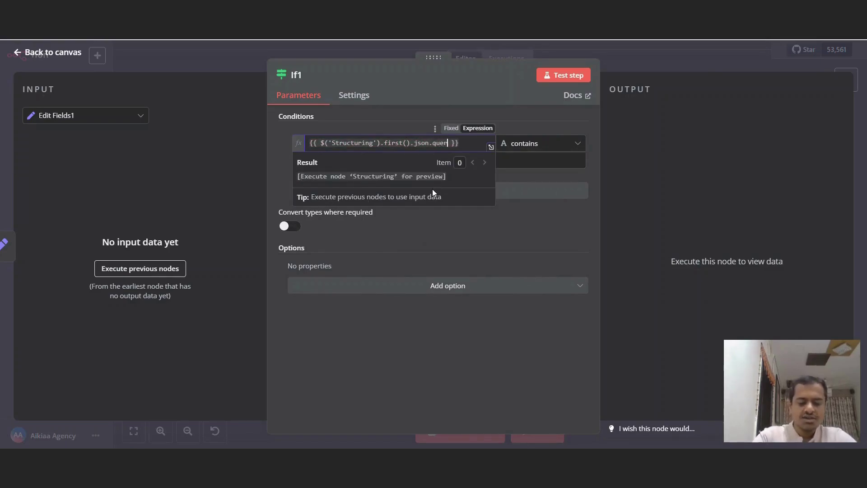
type("y.")
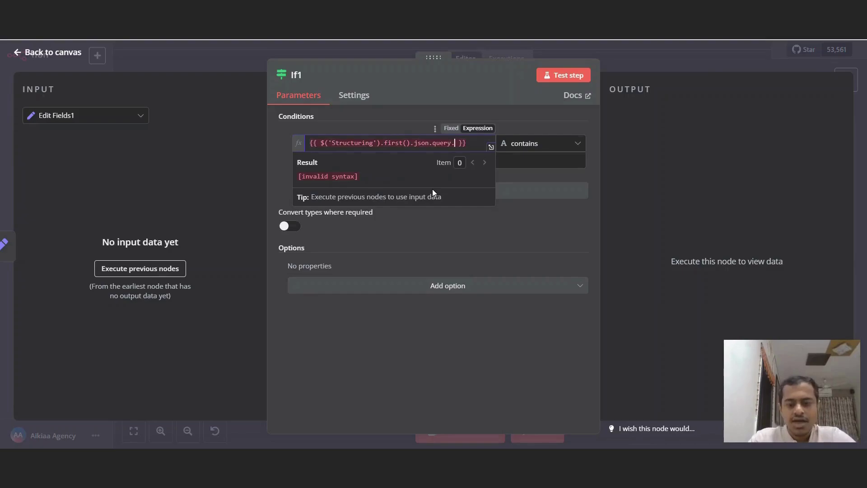
type("method")
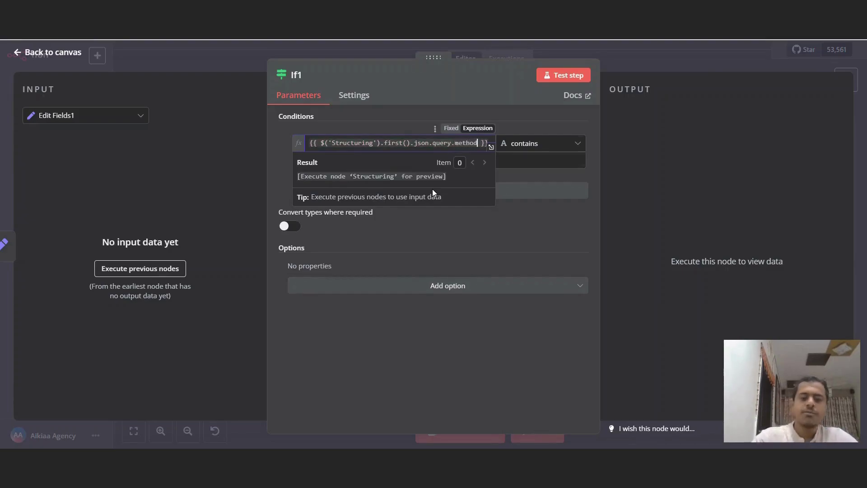
left_click(712, 134)
left_click(662, 67)
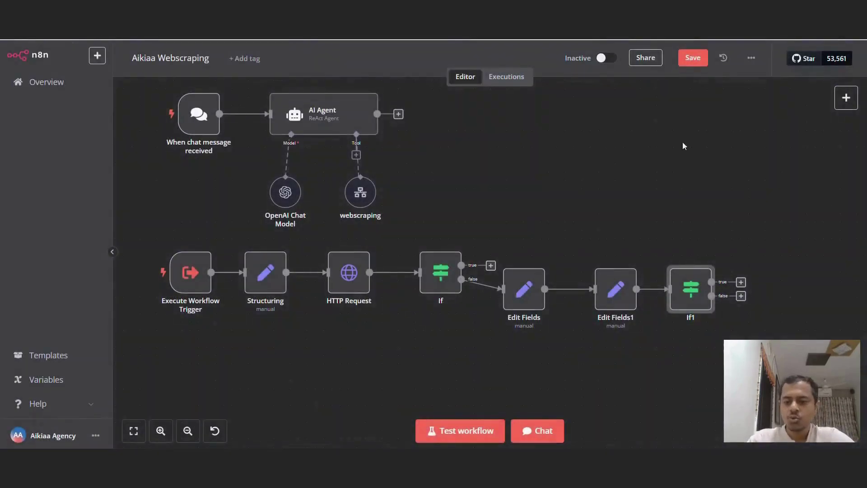
- Add an Edit Fields (Set) node on If1's true output and place it above the main row of nodes
scroll(705, 257, "right", 5)
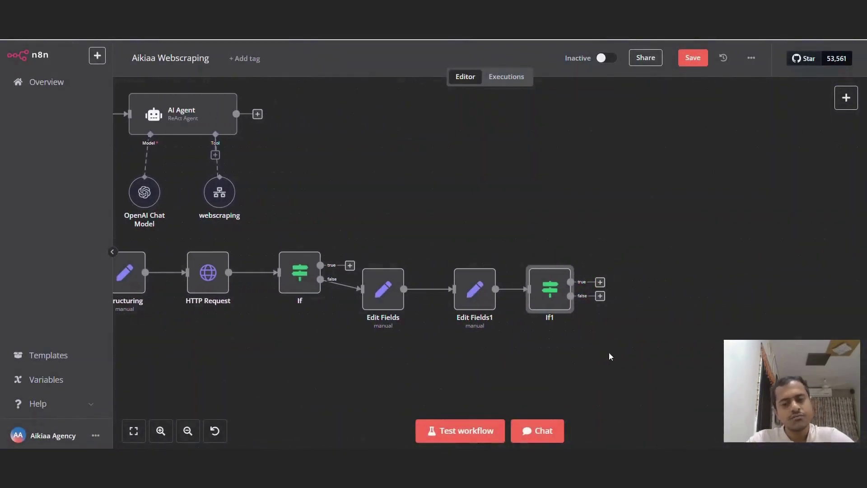
scroll(605, 327, "down", 1)
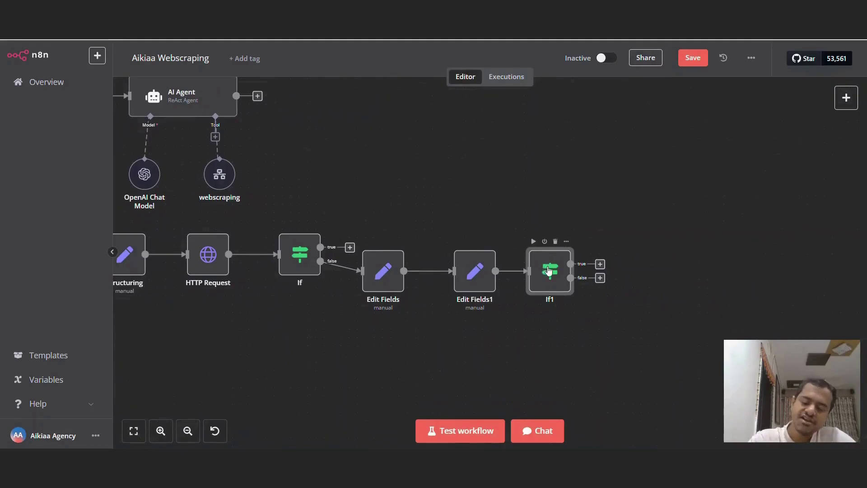
left_click(599, 264)
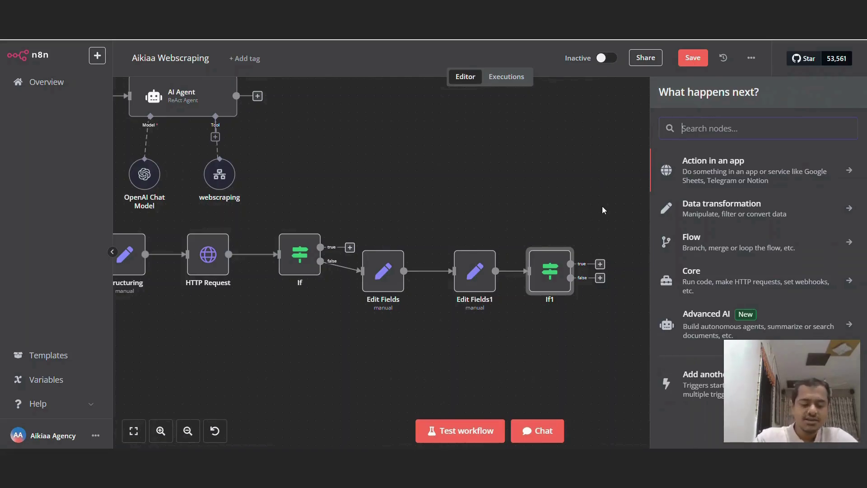
type("edi")
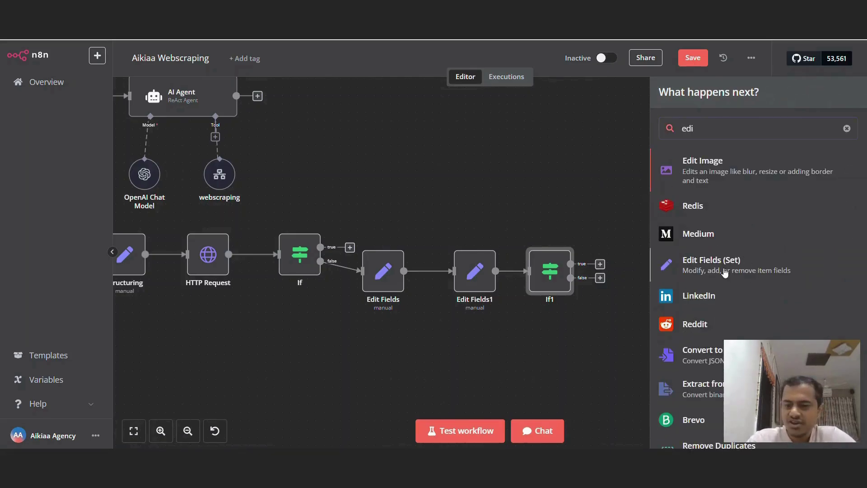
left_click(725, 272)
left_click(681, 50)
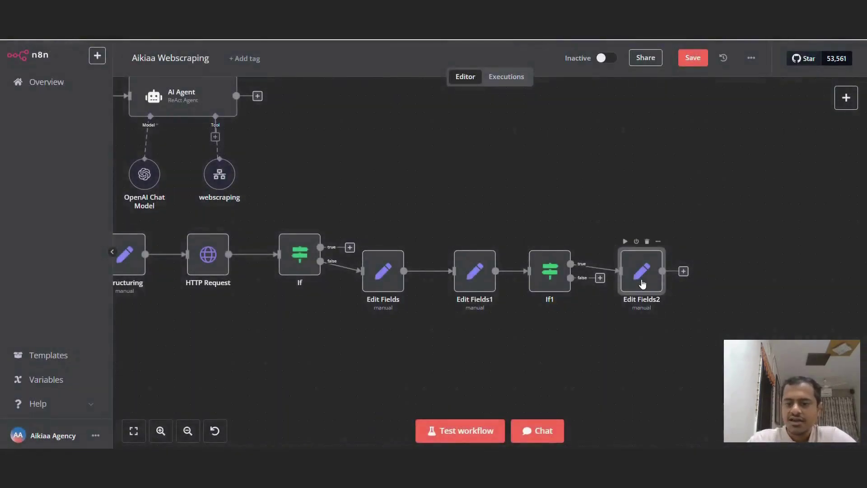
left_click_drag(643, 283, 634, 232)
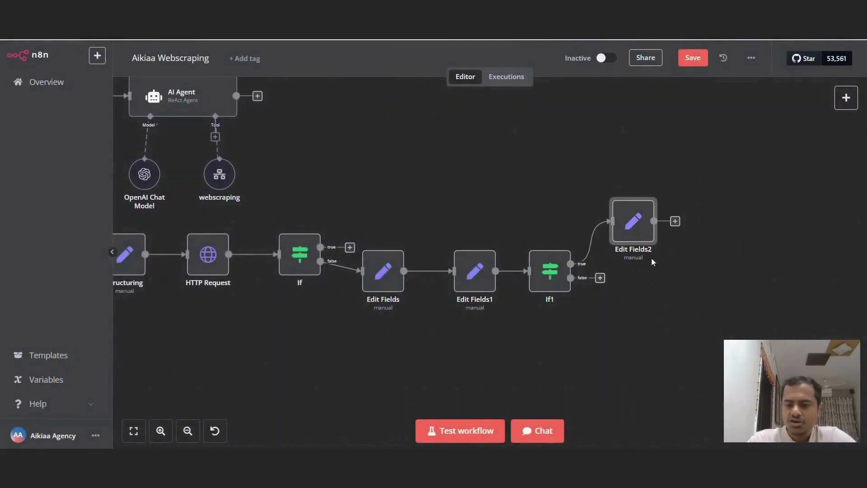
- Add a Markdown node on If1's false output, keeping its default settings, and return to the canvas
left_click(600, 278)
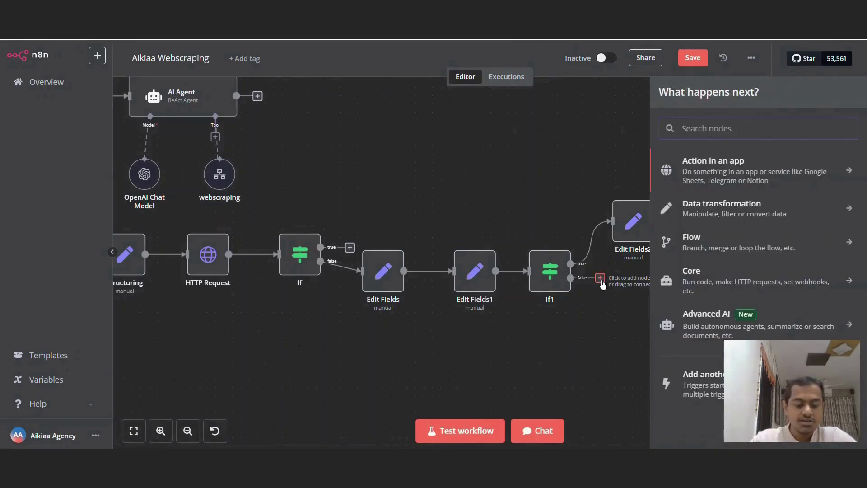
type("mark")
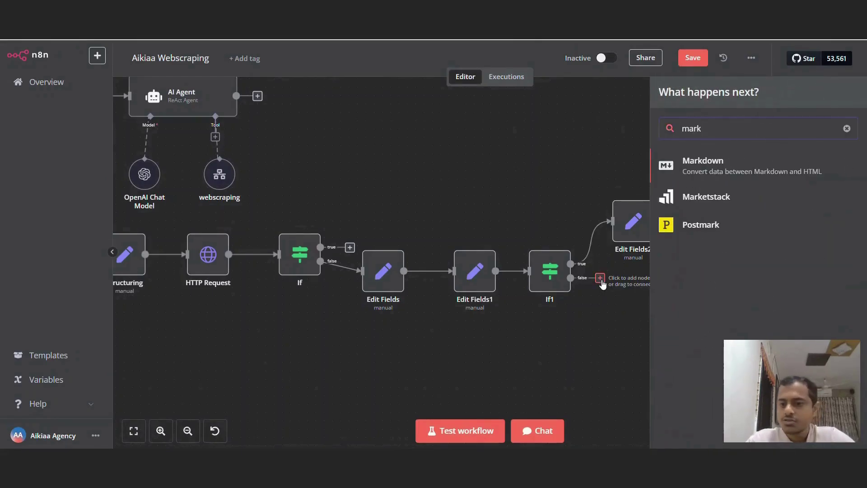
left_click(753, 167)
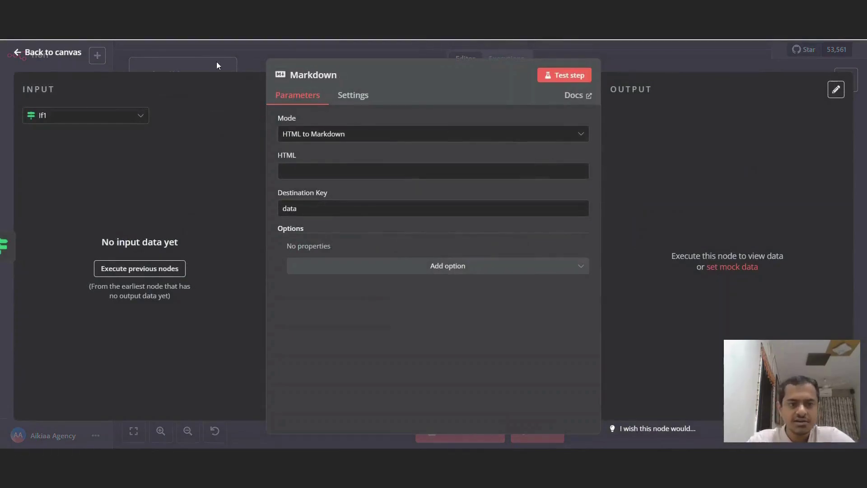
left_click(214, 58)
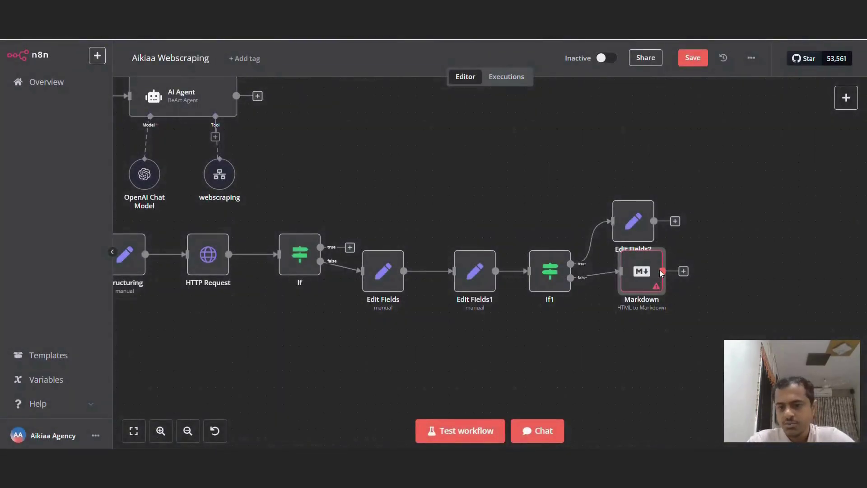
- Move the Markdown node farther from If1 and connect the Edit Fields2 output to its input
left_click(684, 271)
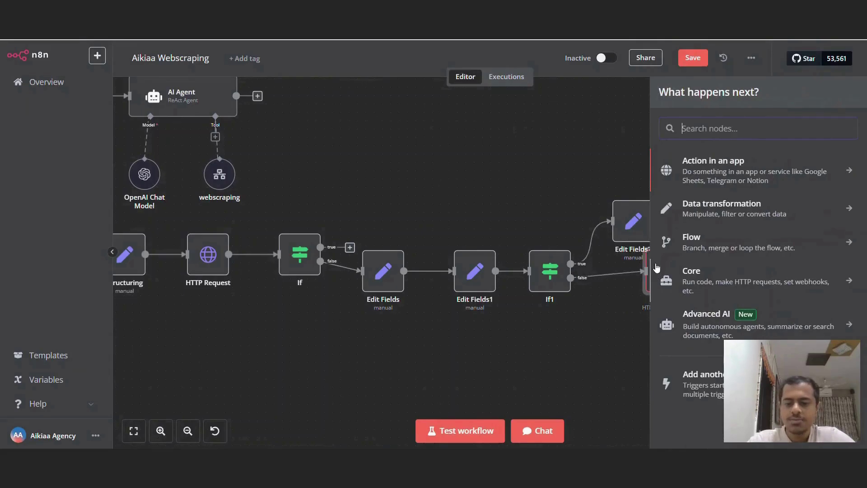
left_click_drag(635, 268, 687, 272)
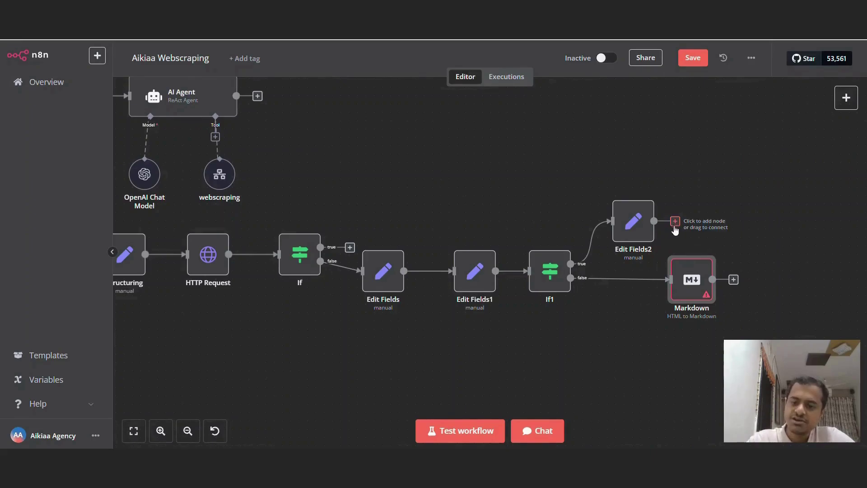
left_click_drag(672, 224, 678, 277)
left_click_drag(644, 231, 636, 232)
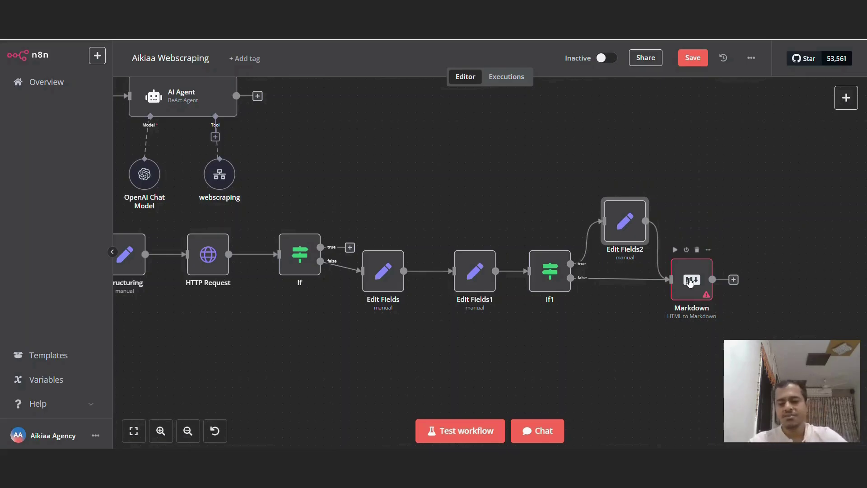
- Add a string field named HTML to the Edit Fields2 node and start an empty {{ }} expression as its value
double_click(627, 216)
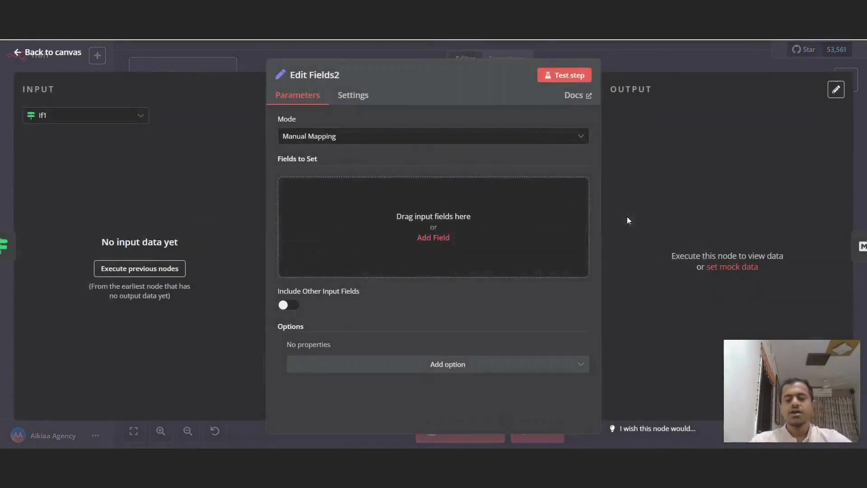
left_click(351, 142)
left_click(461, 165)
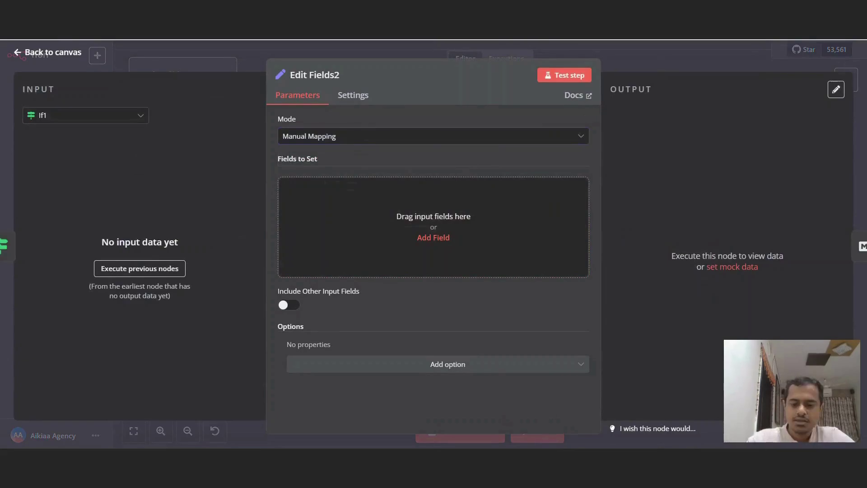
left_click(433, 237)
left_click(330, 190)
type("HTML")
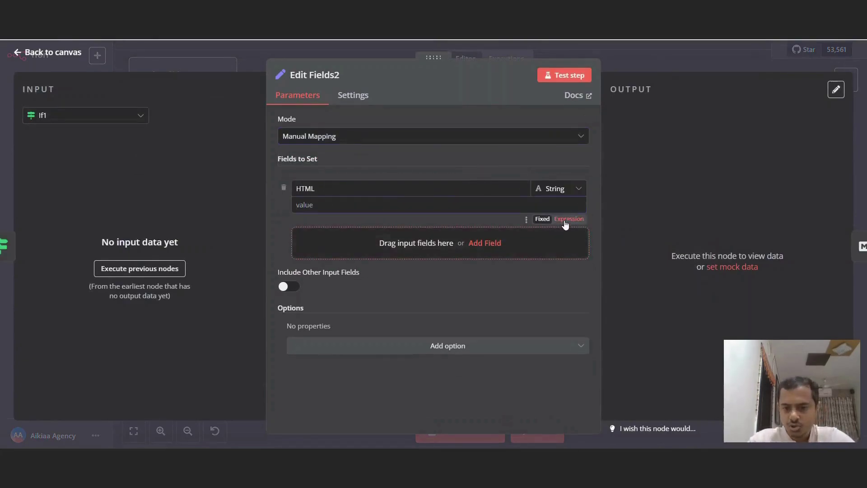
left_click(570, 219)
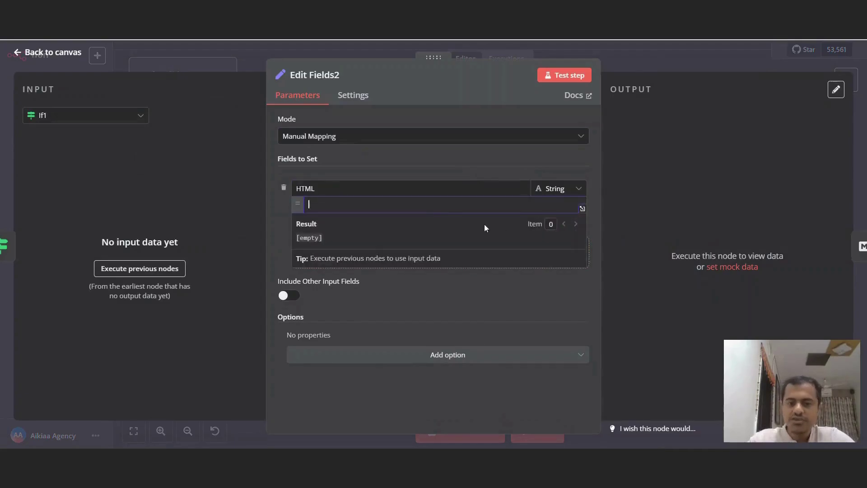
type("{{")
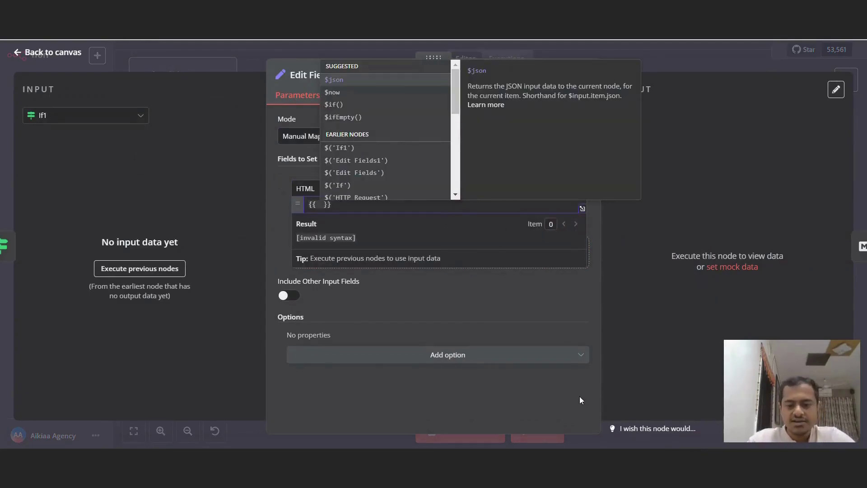
key("Escape")
- Switch to the text editor and examine the href and src replacements in the Simplify output expression on line 70
key("alt+Tab")
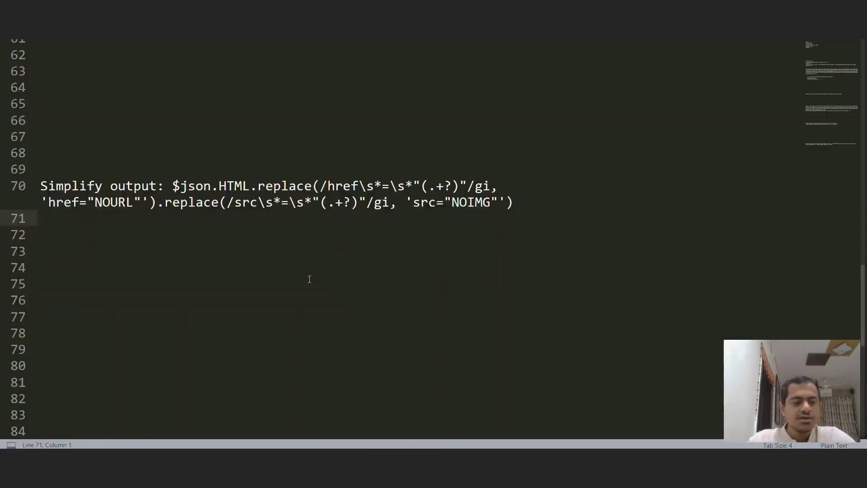
left_click_drag(67, 180, 161, 191)
left_click(226, 202)
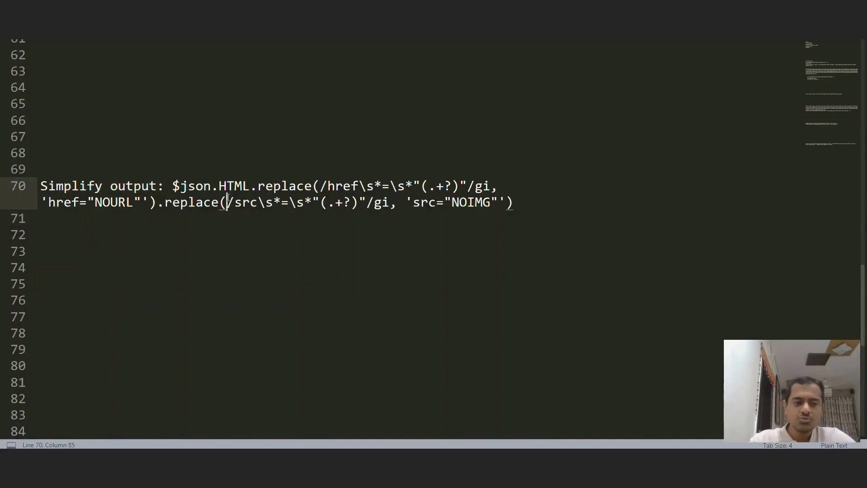
left_click(256, 191)
left_click_drag(331, 182, 498, 186)
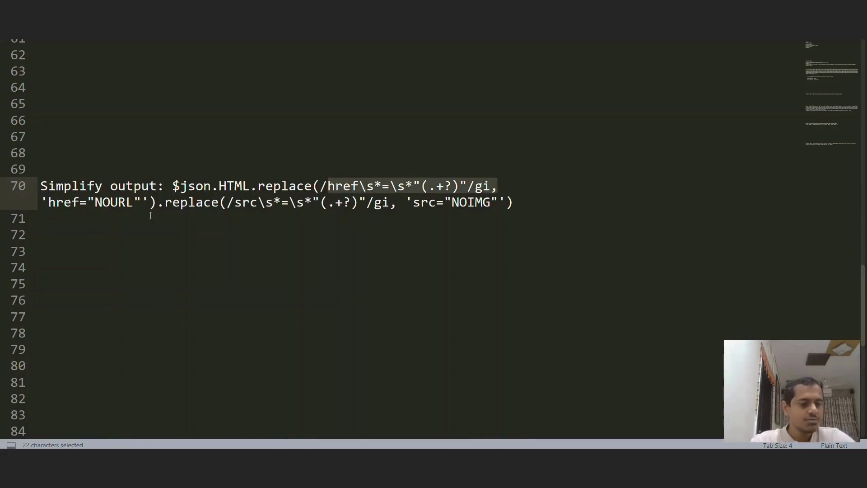
double_click(249, 205)
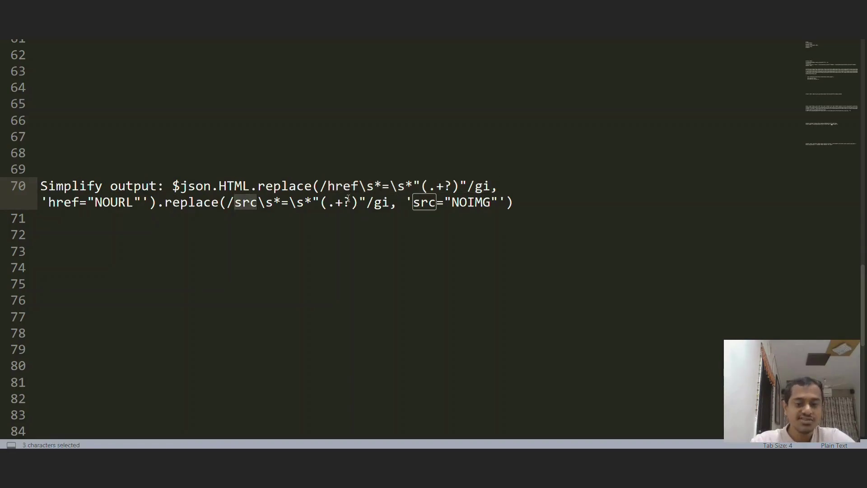
left_click_drag(491, 202, 457, 197)
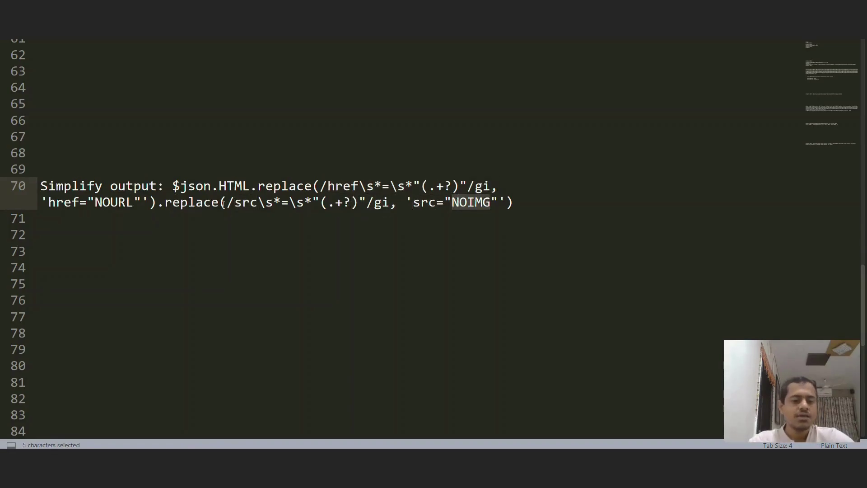
left_click_drag(348, 202, 397, 201)
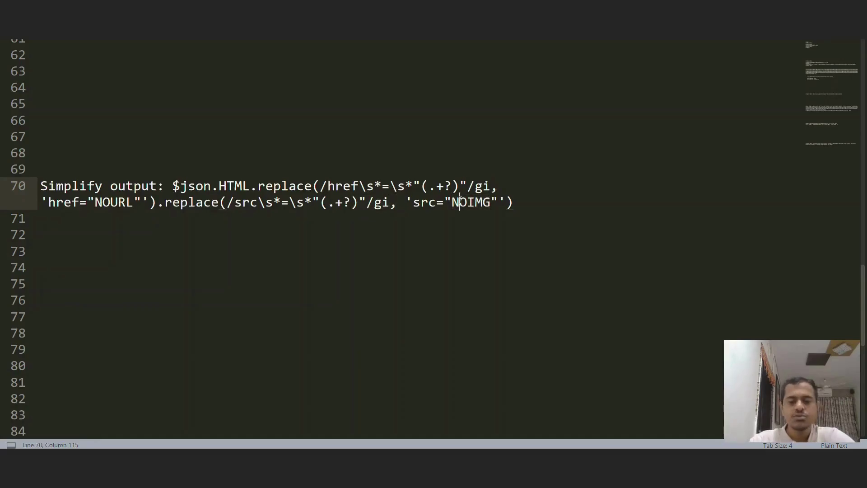
double_click(457, 202)
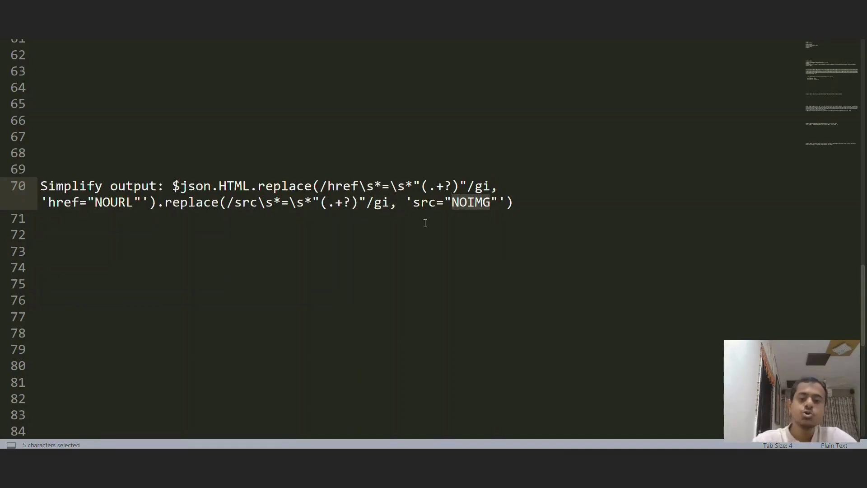
left_click(566, 204)
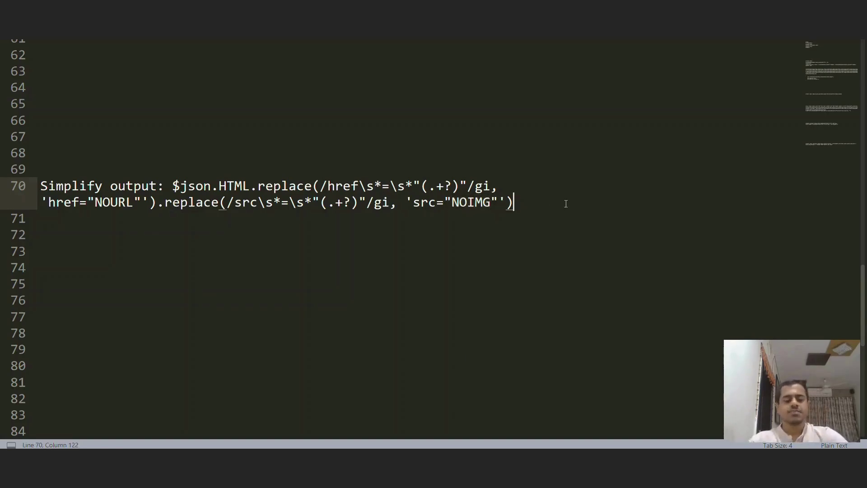
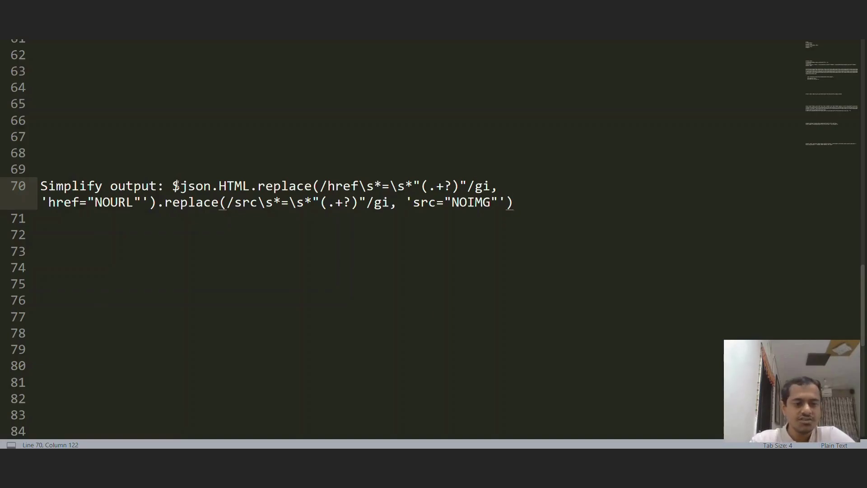
- Copy the $json.HTML.replace expression with the NOURL and NOIMG replacements into Edit Fields2's HTML value in n8n, and return to the canvas
left_click(175, 186, "shift")
key("ctrl+c")
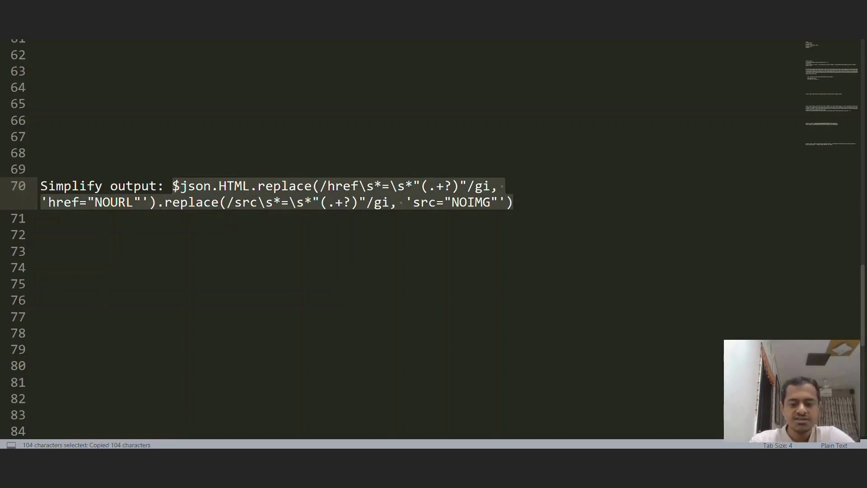
key("alt+Tab")
left_click(320, 205)
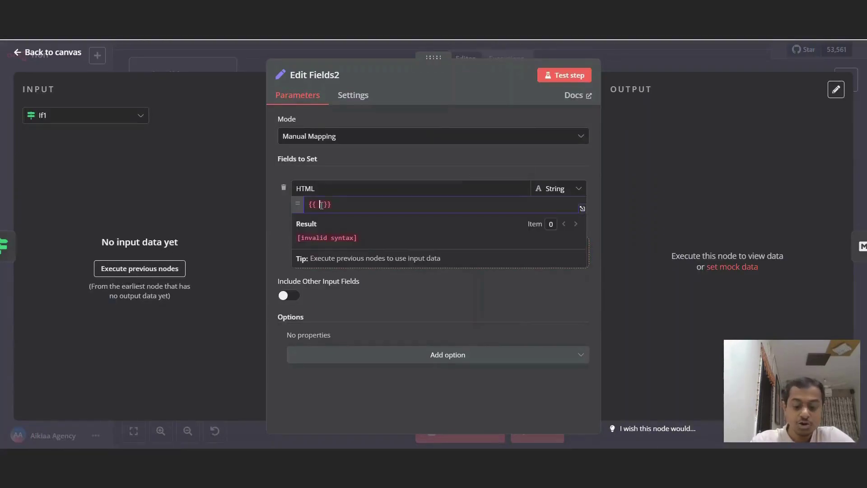
key("ctrl+v")
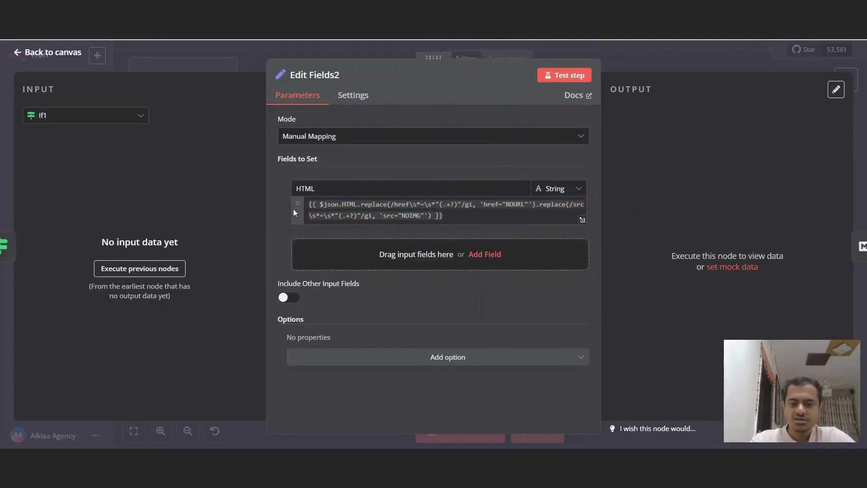
left_click(617, 64)
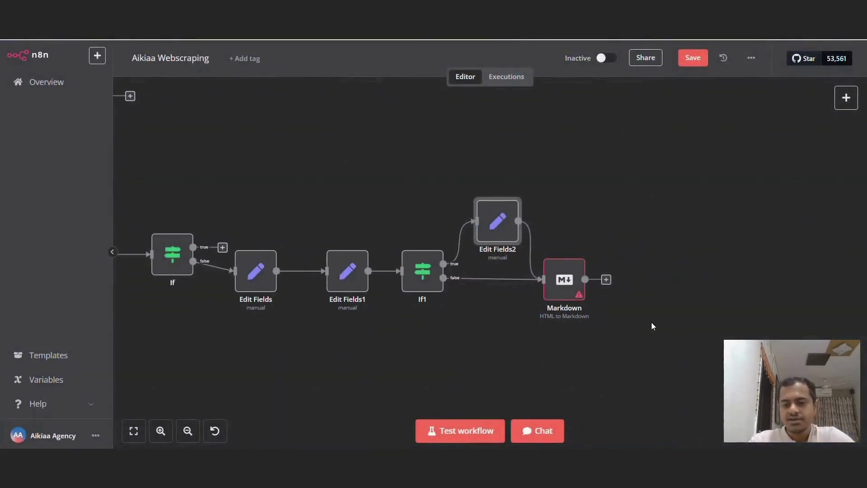
- Set the Markdown node's HTML parameter to the expression {{ $json }} and return to the canvas
double_click(570, 281)
left_click(386, 175)
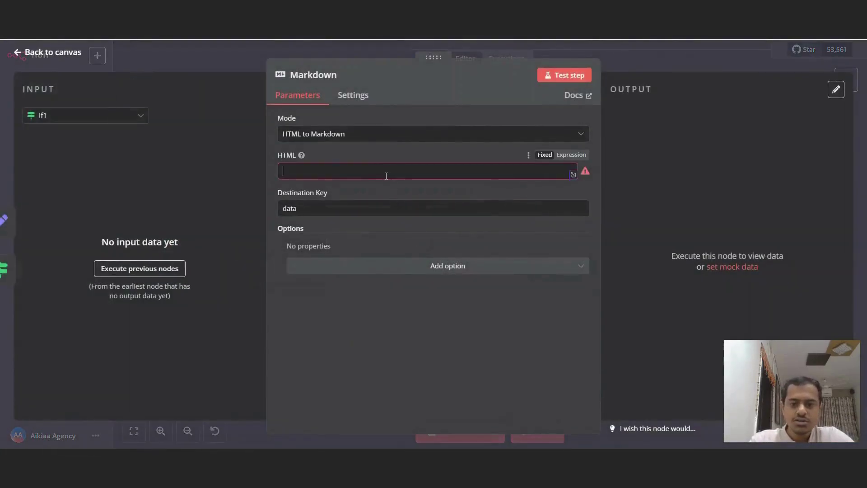
left_click(570, 155)
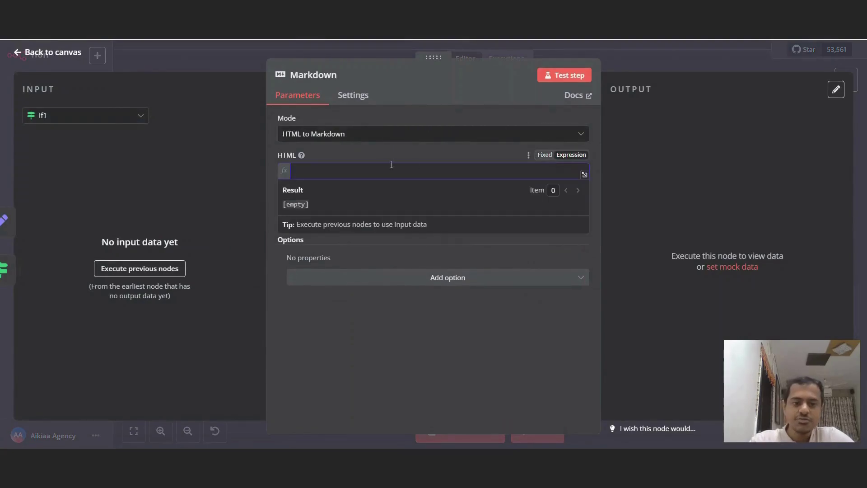
type("{{$")
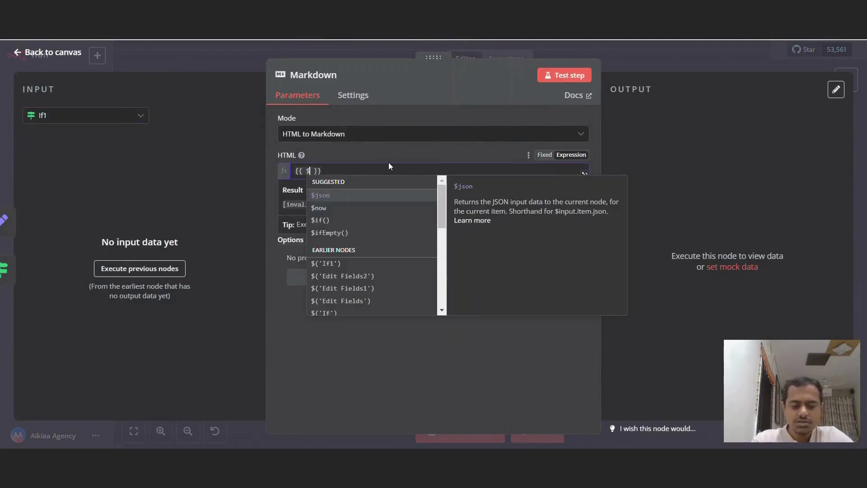
type("json")
left_click(670, 44)
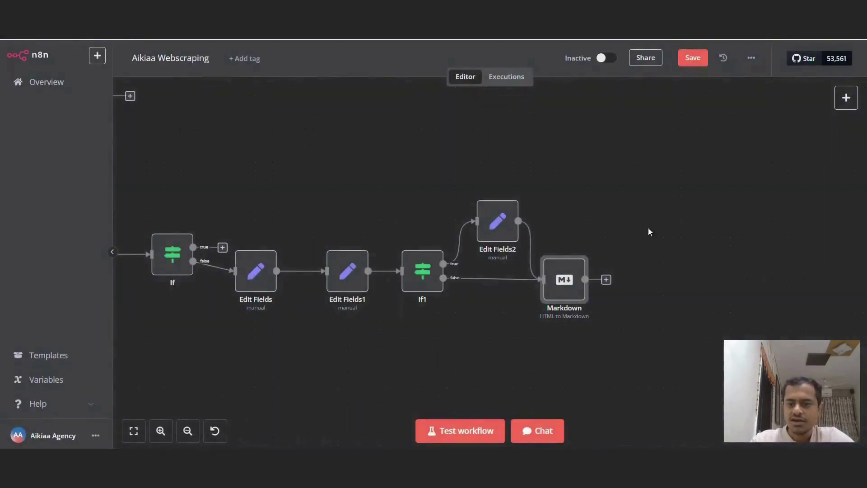
- Check the field name in Edit Fields2, extend the Markdown node's HTML expression to {{ $json.HTML }}, and return to the canvas
double_click(497, 226)
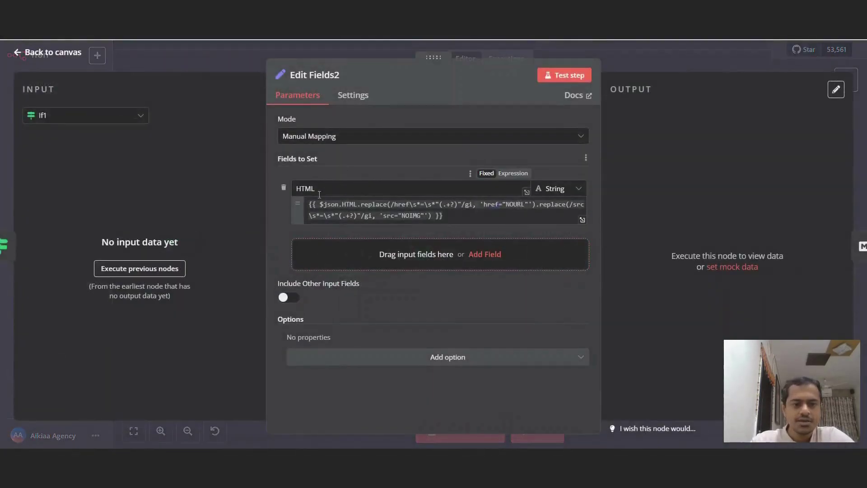
left_click(670, 59)
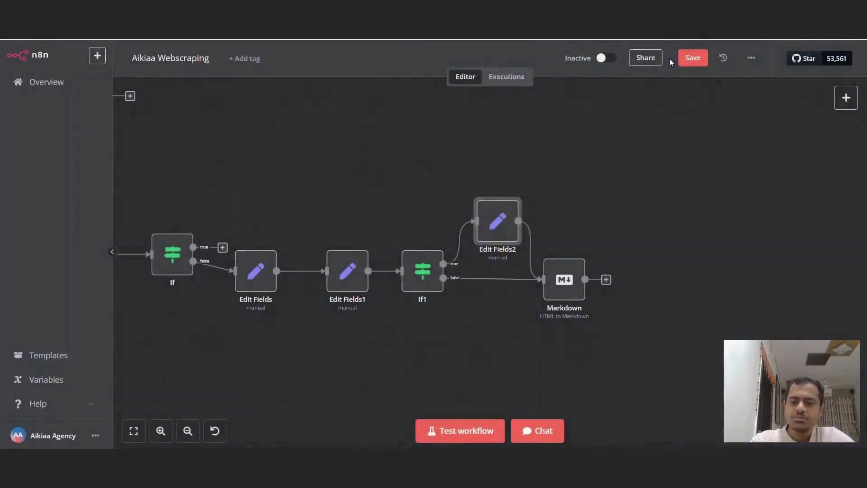
double_click(569, 265)
left_click(325, 171)
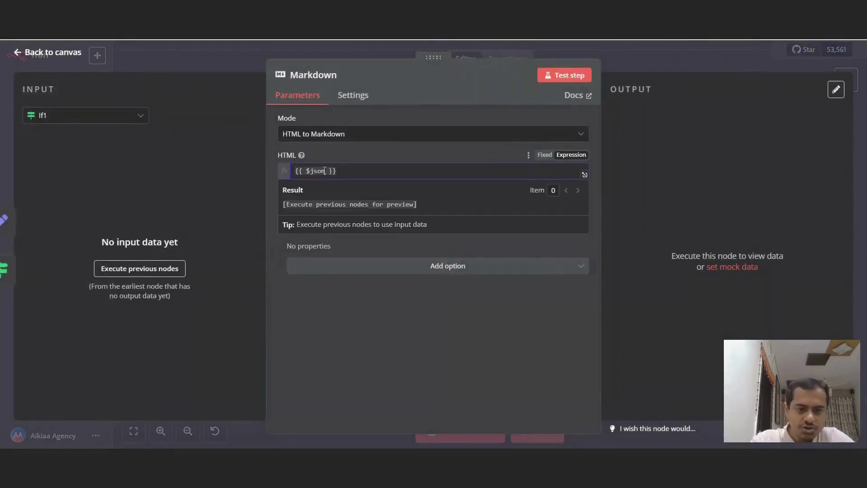
type(".HTML")
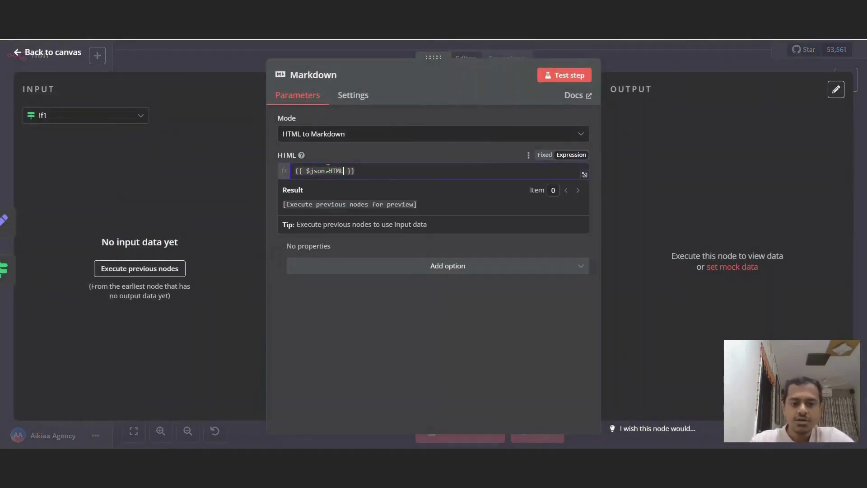
left_click(664, 69)
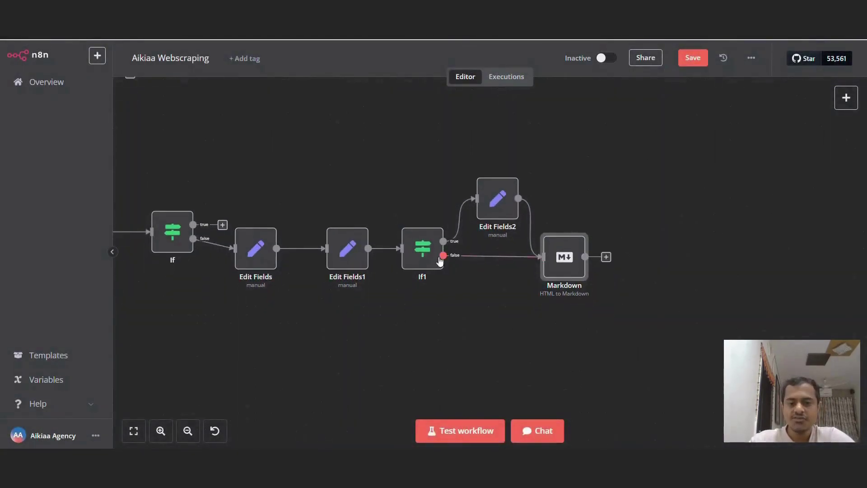
- Add an Edit Fields (Set) node after the Markdown node, keeping its default settings, and return to the canvas
mouse_move(417, 242)
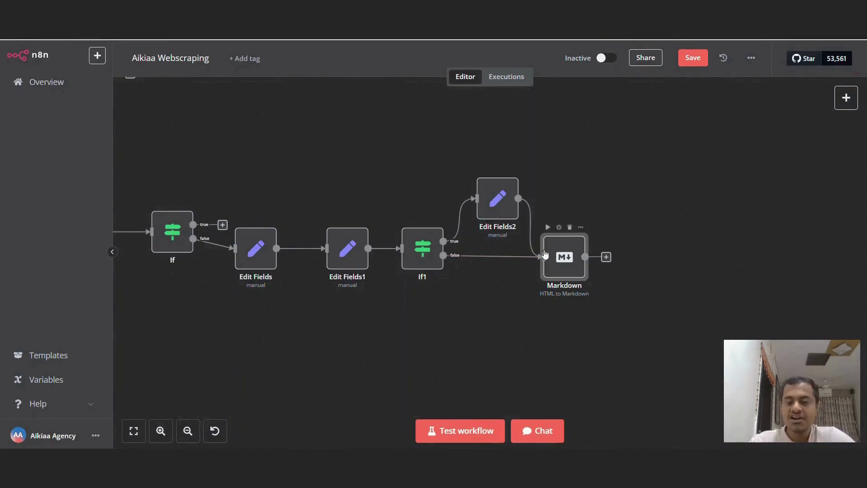
left_click(426, 248)
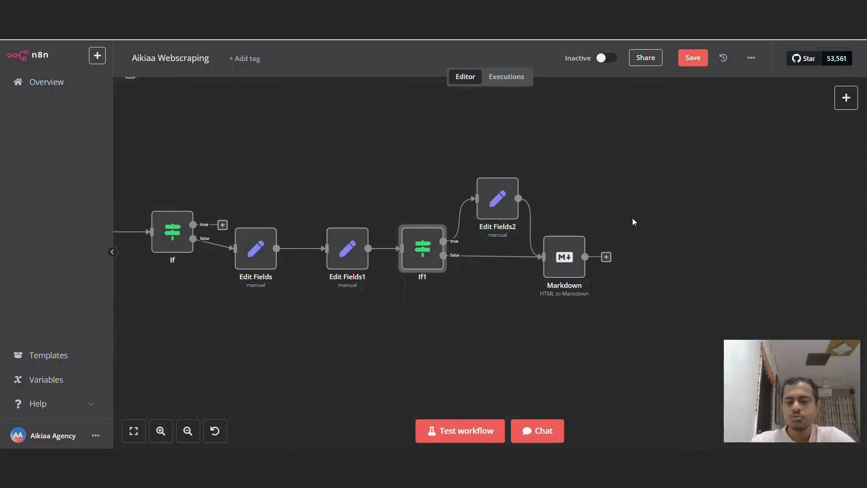
scroll(499, 162, "right", 1)
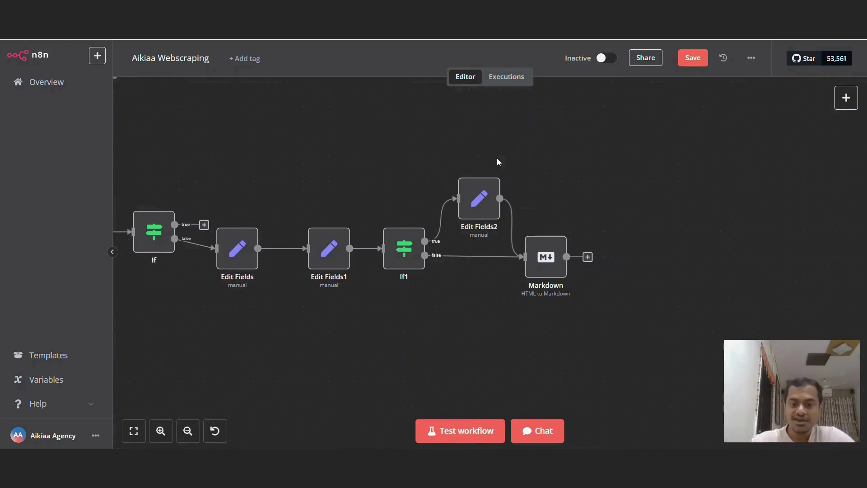
left_click(589, 258)
type("edi")
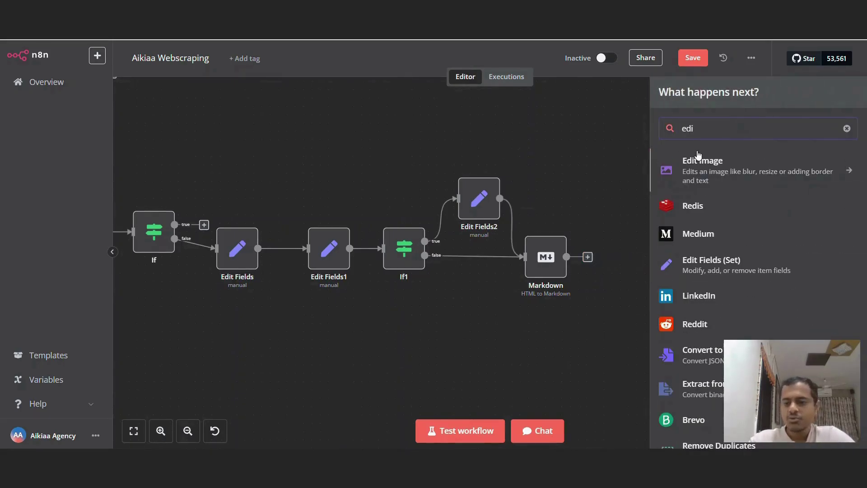
left_click(728, 259)
key("Escape")
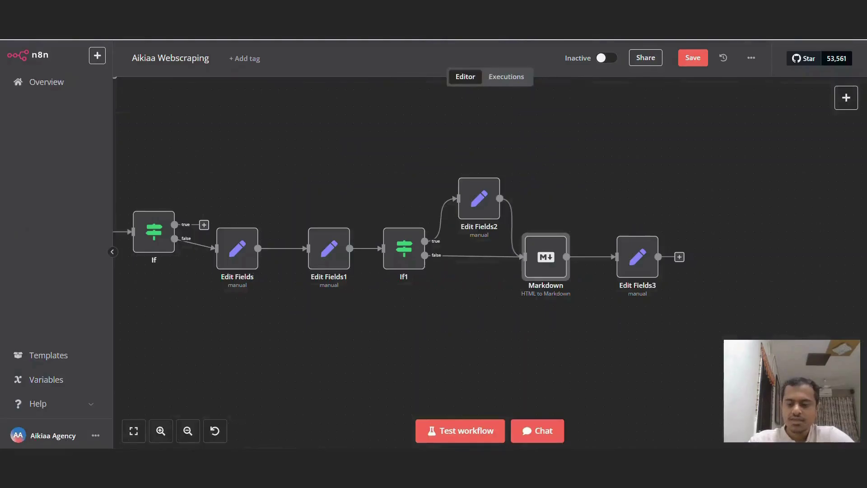
- Set the Markdown node's Destination Key to page_content and return to the canvas
double_click(545, 259)
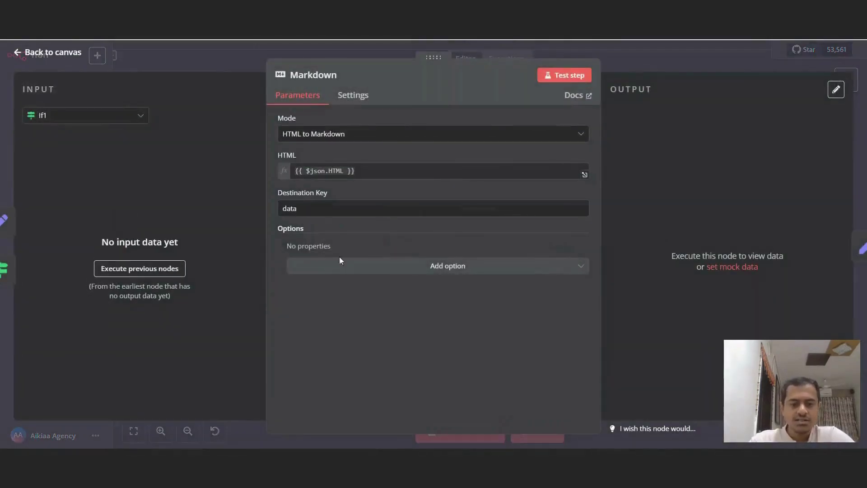
double_click(312, 204)
type("page")
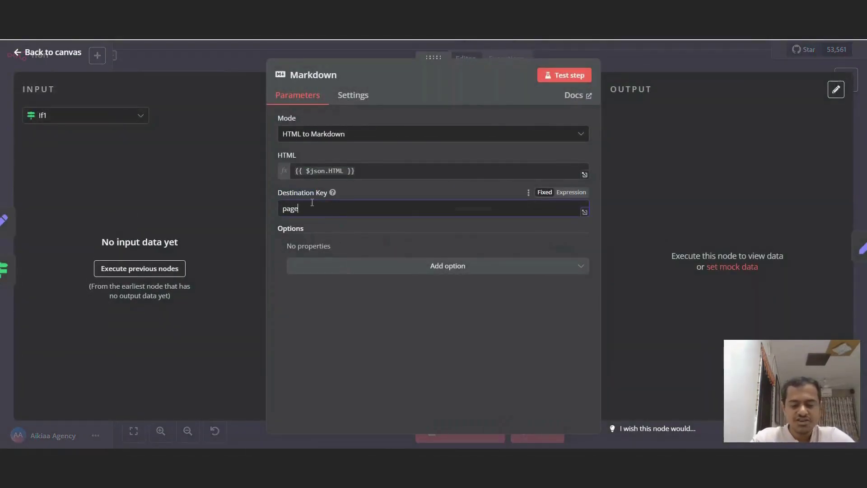
type("_conten")
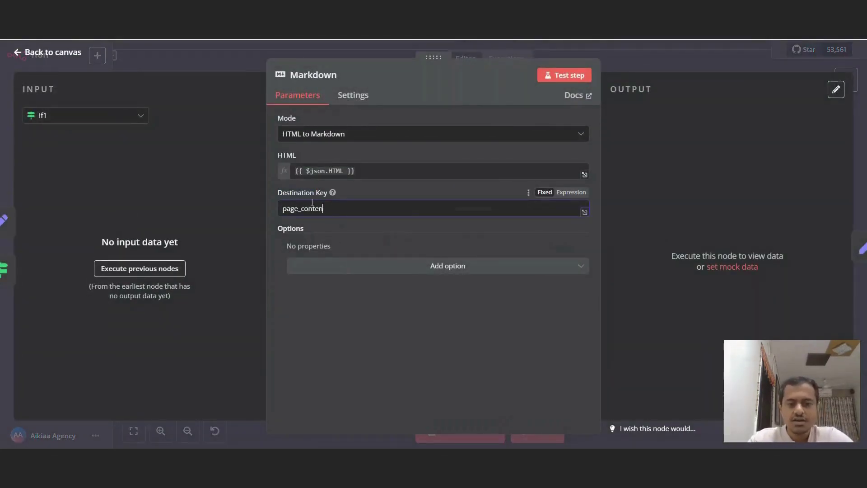
type("t")
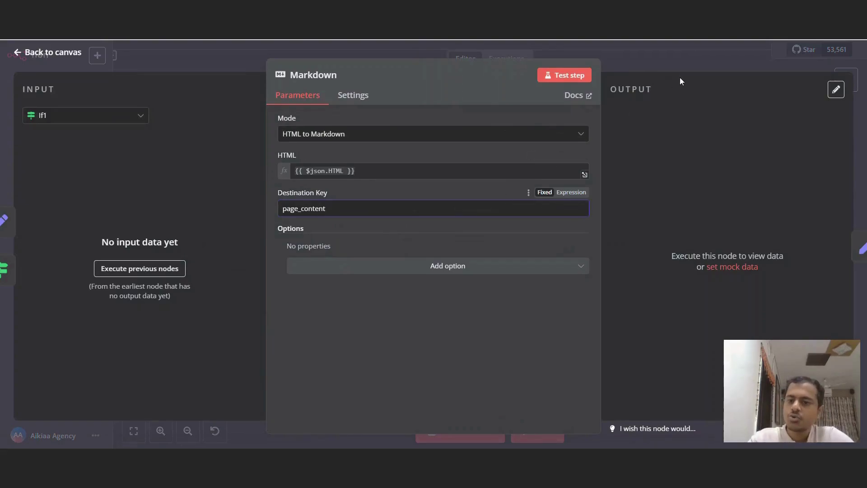
left_click(702, 58)
- Open the Edit Fields3 node and add a string field named page_content
double_click(657, 261)
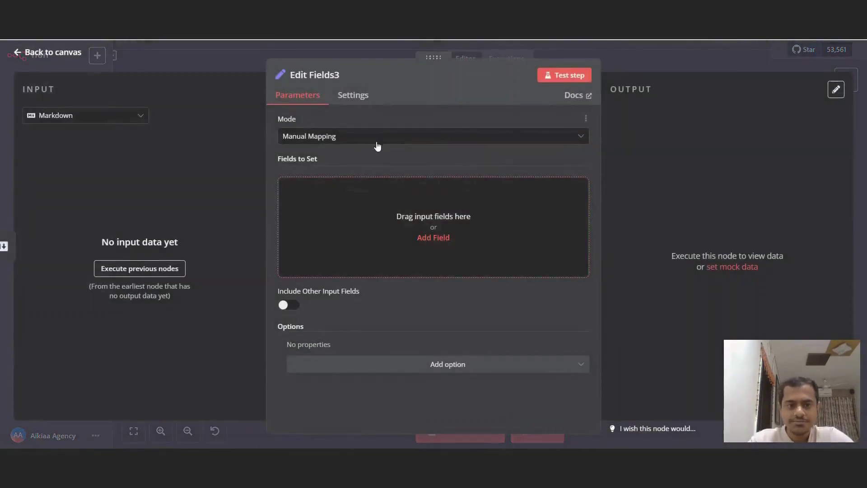
left_click(433, 237)
left_click(333, 189)
type("page")
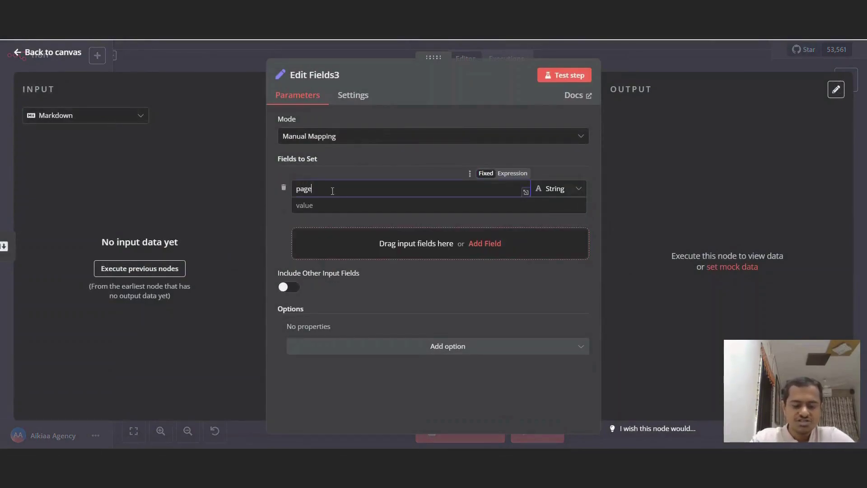
type("_content")
- Set the value of Edit Fields3's page_content field to the expression {{ $json.page_content }} and return to the canvas
left_click(348, 205)
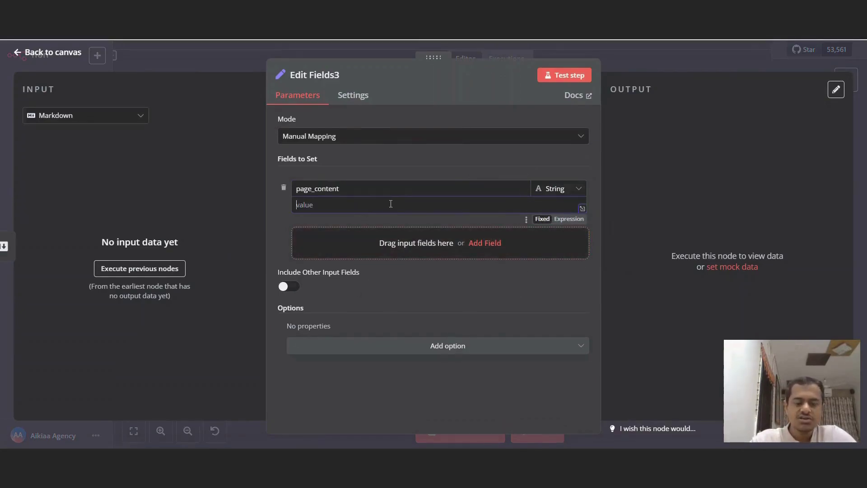
left_click(563, 219)
type("{{ $json.")
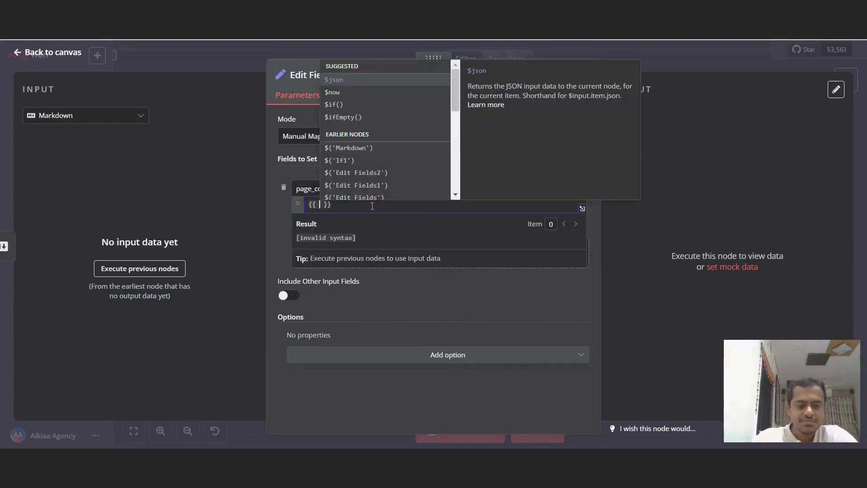
type("page")
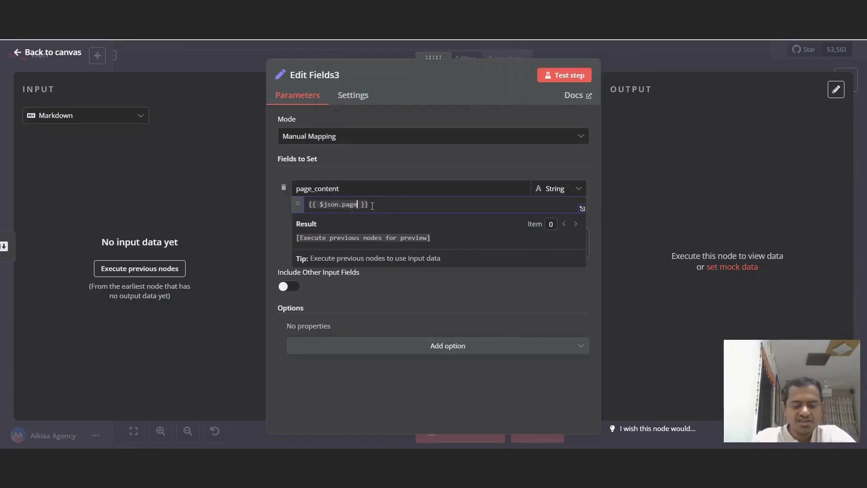
type("_cont")
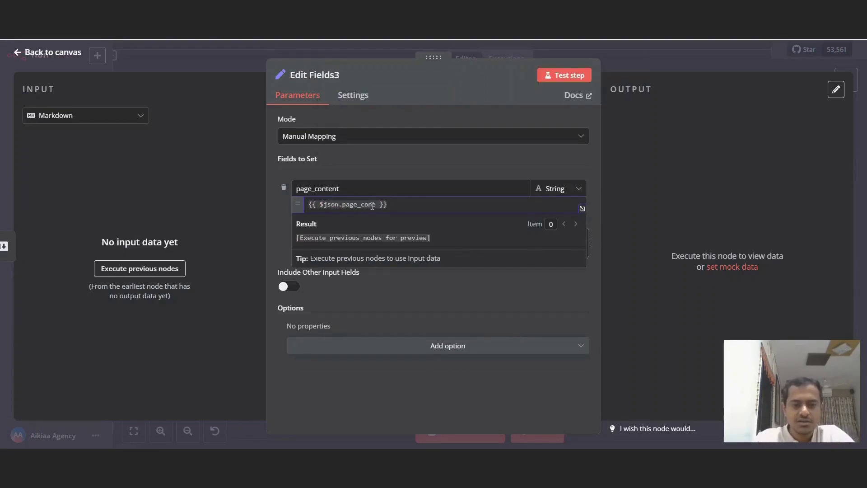
type("ent")
left_click(640, 170)
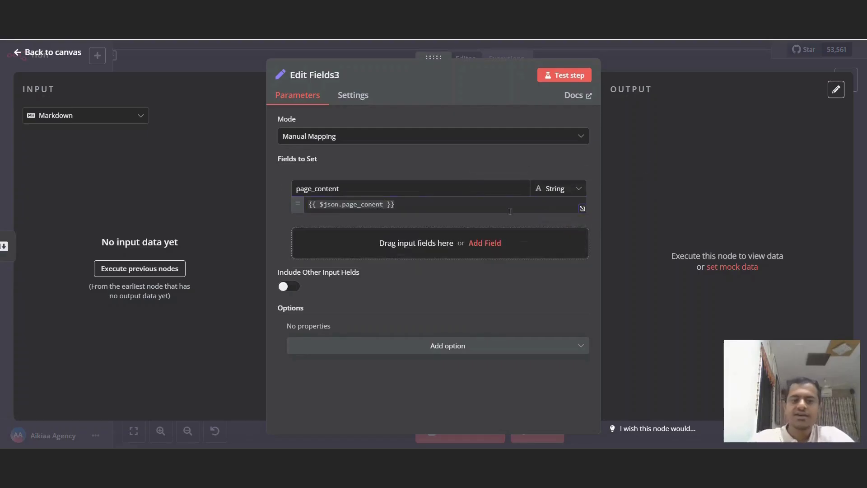
left_click(372, 204)
type("t")
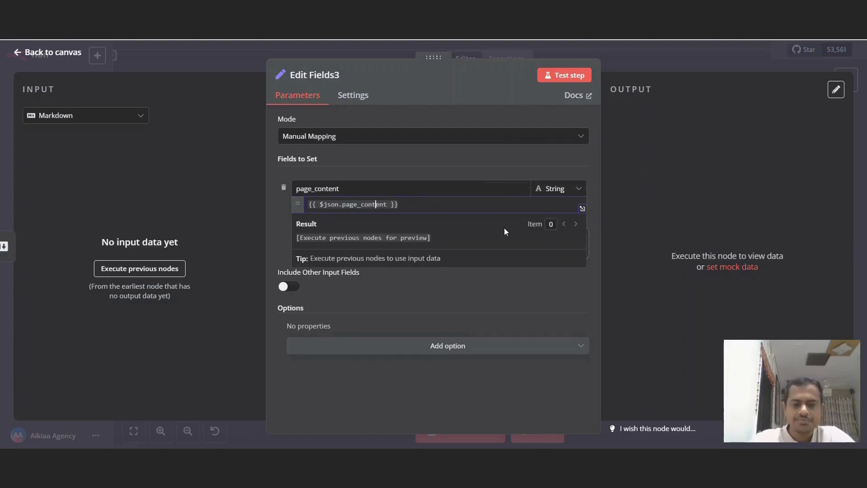
left_click(711, 69)
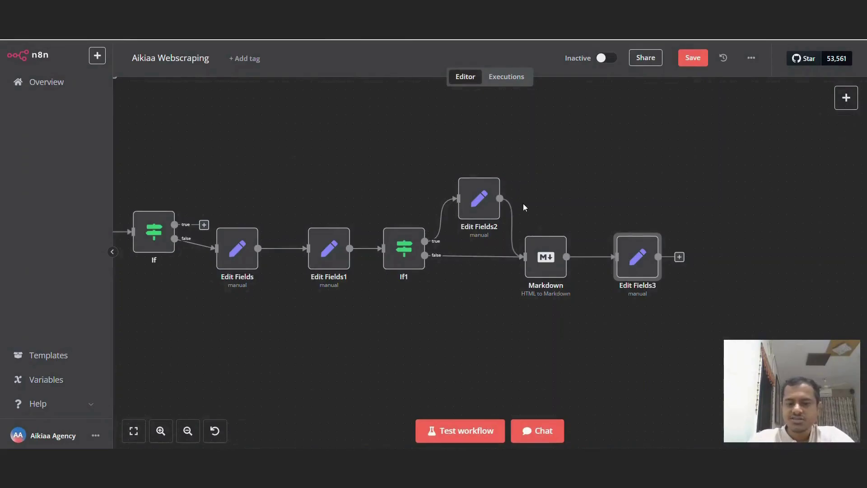
- Save the workflow and send the copied clevertap.com/ppc/ppc-brand-page URL to the AI Agent as a test chat message
key("1")
key("ctrl+s")
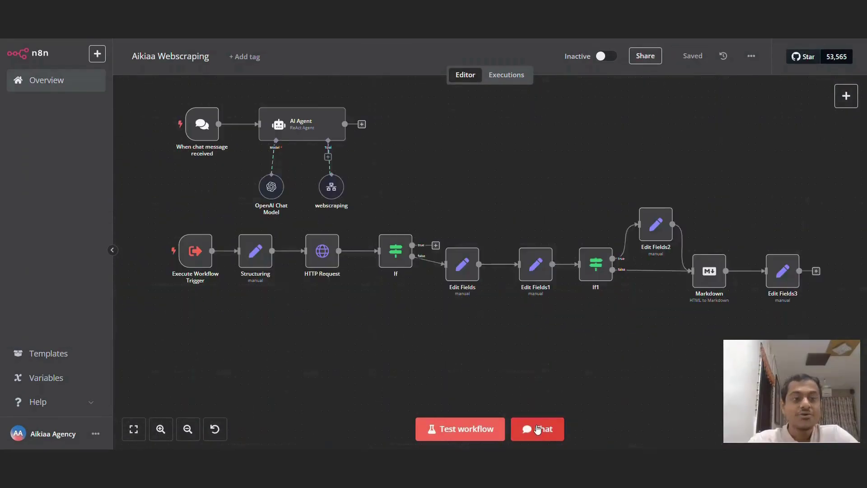
left_click(537, 430)
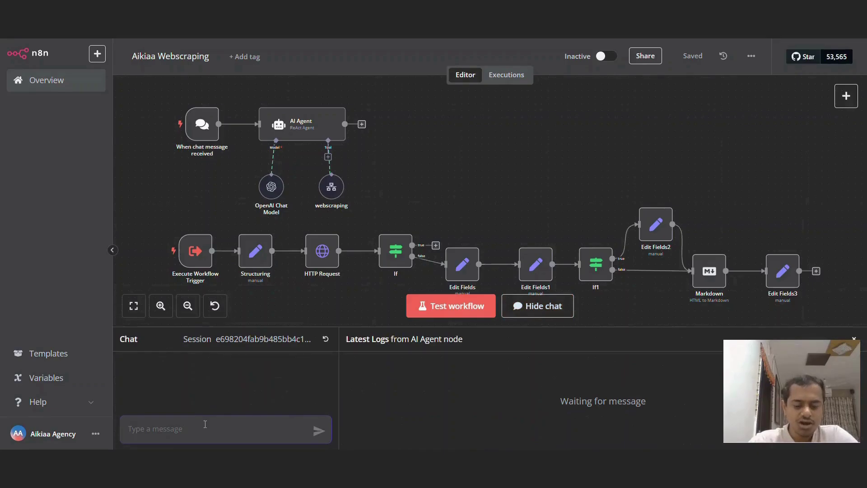
key("ctrl+v")
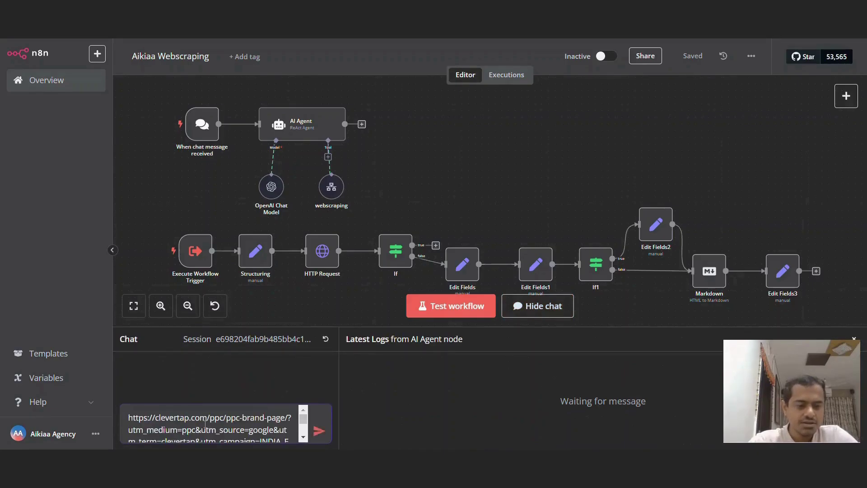
scroll(205, 425, "down", 3)
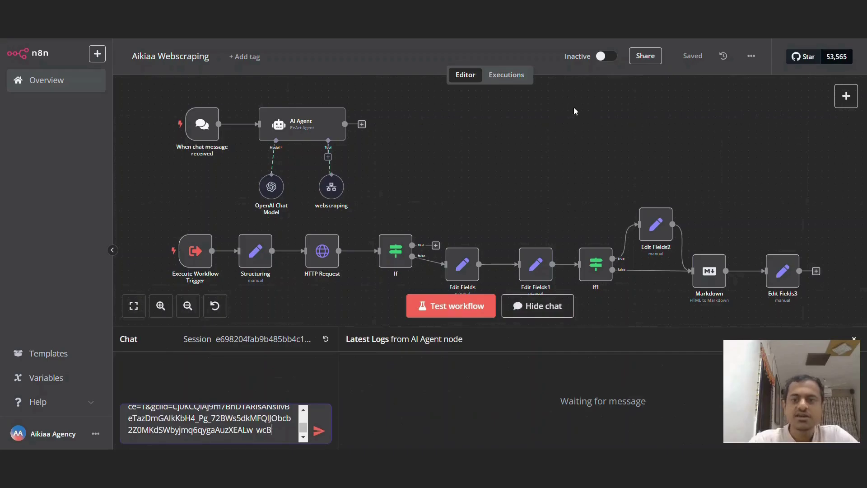
key("Return")
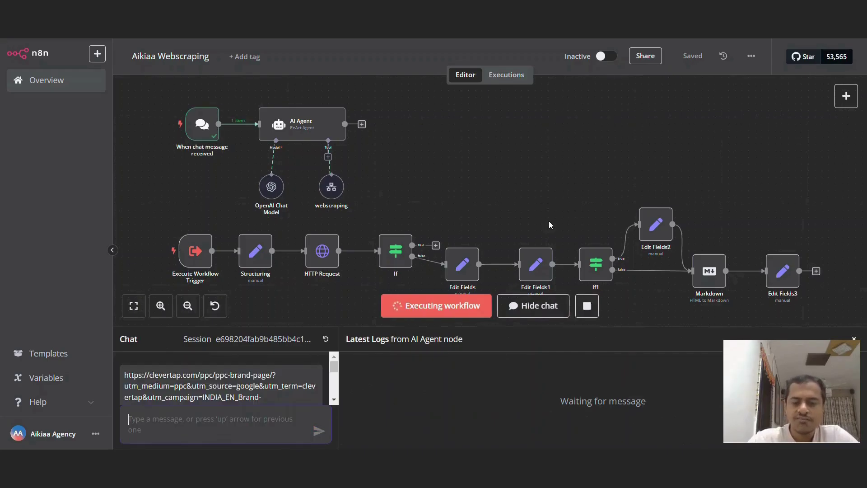
- Open the workflow's execution history and display the tool's sub-workflow run from 2 Jan at 19:07:45
left_click(517, 78)
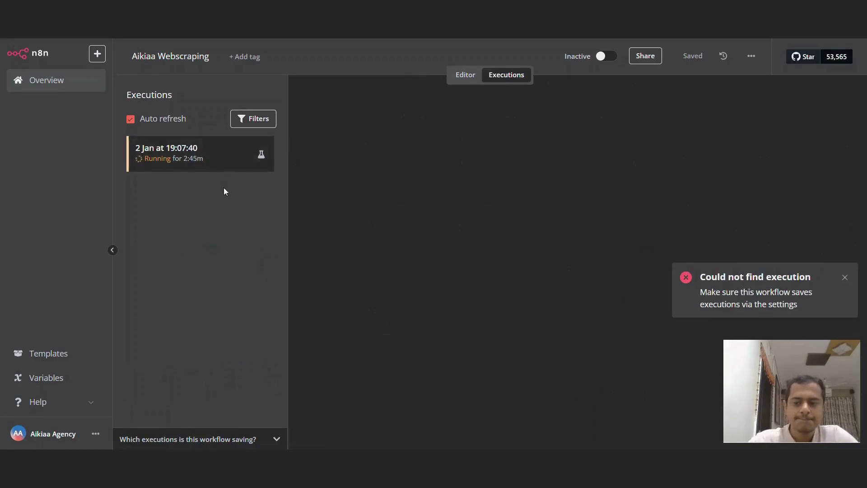
left_click(845, 277)
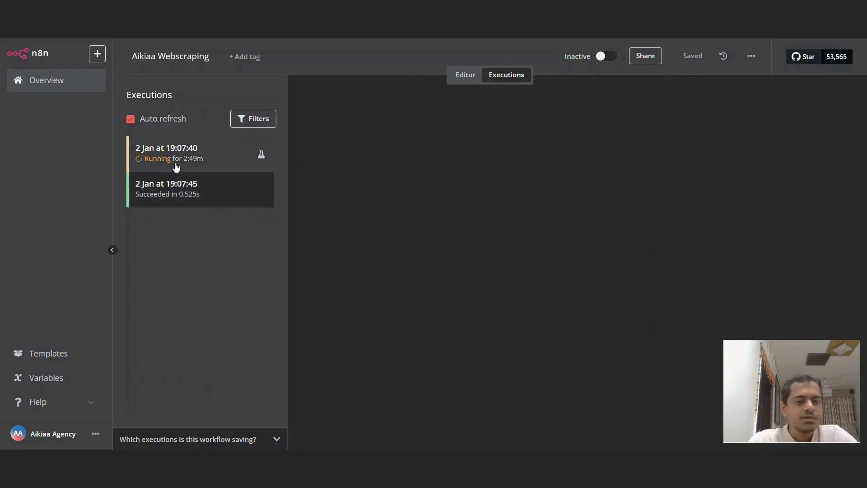
left_click(179, 194)
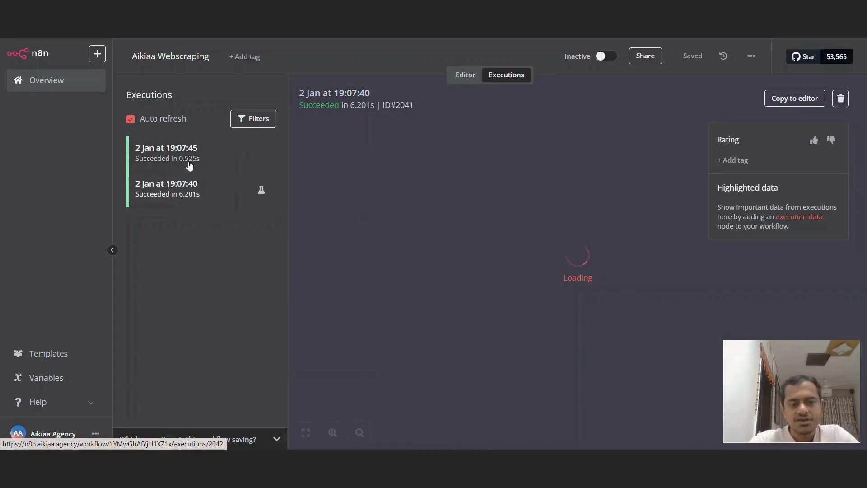
left_click(186, 154)
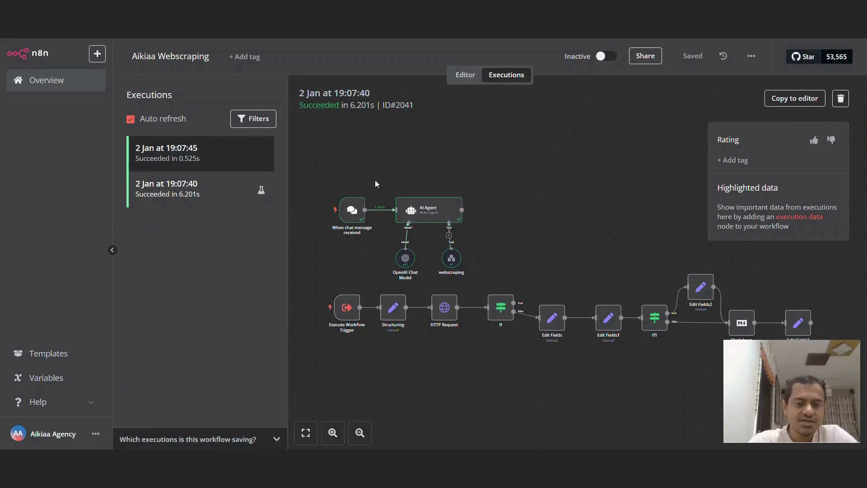
left_click(189, 153)
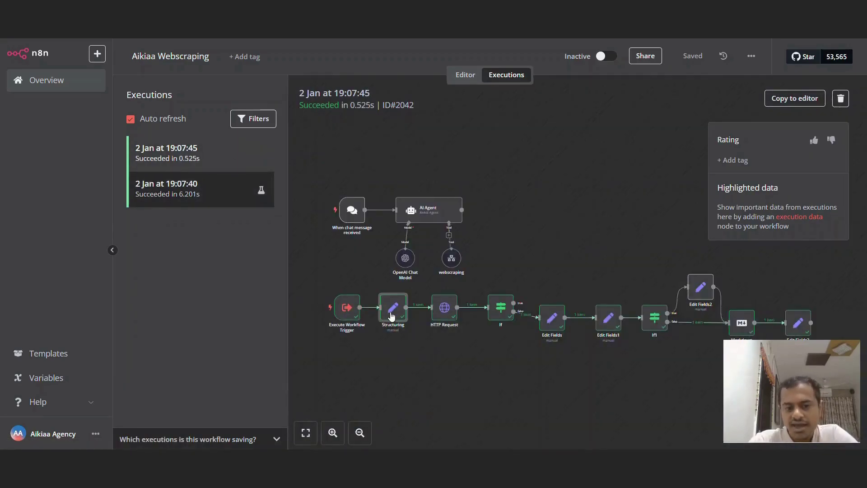
- Examine how the Structuring node splits the incoming query into url and the other parameters in its output, and return to the execution view
double_click(389, 310)
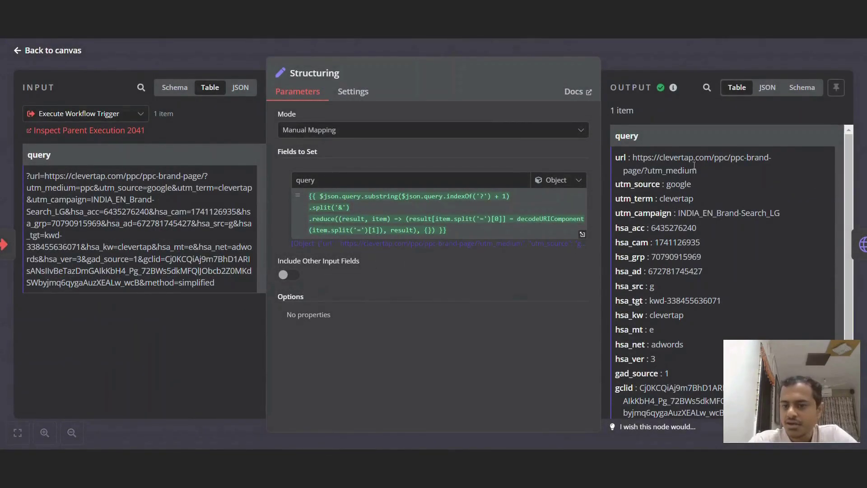
left_click_drag(655, 162, 671, 373)
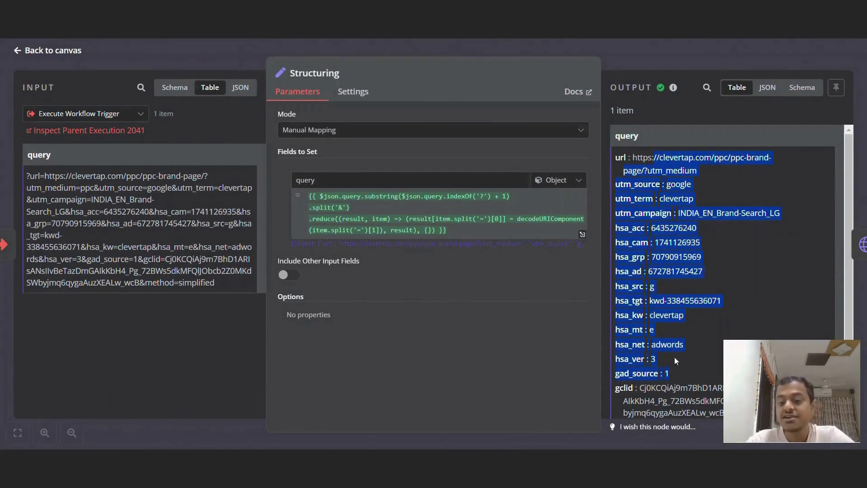
scroll(702, 311, "down", 1)
scroll(702, 315, "up", 1)
double_click(641, 158)
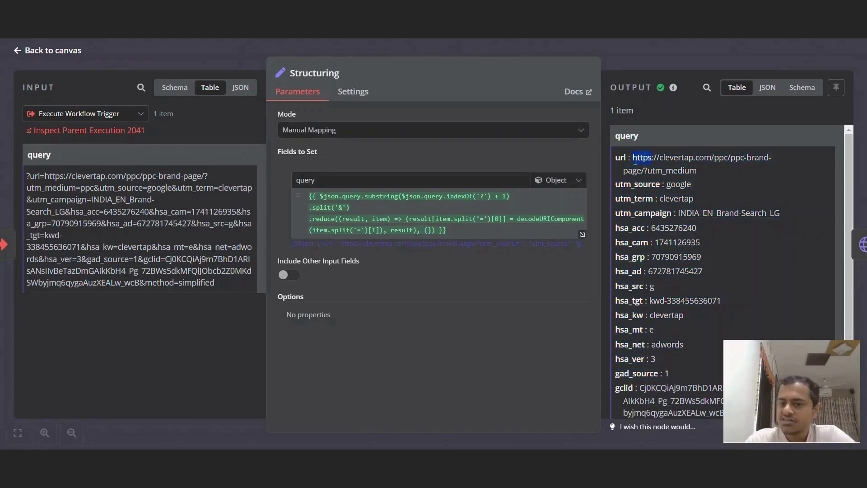
left_click_drag(671, 212, 649, 322)
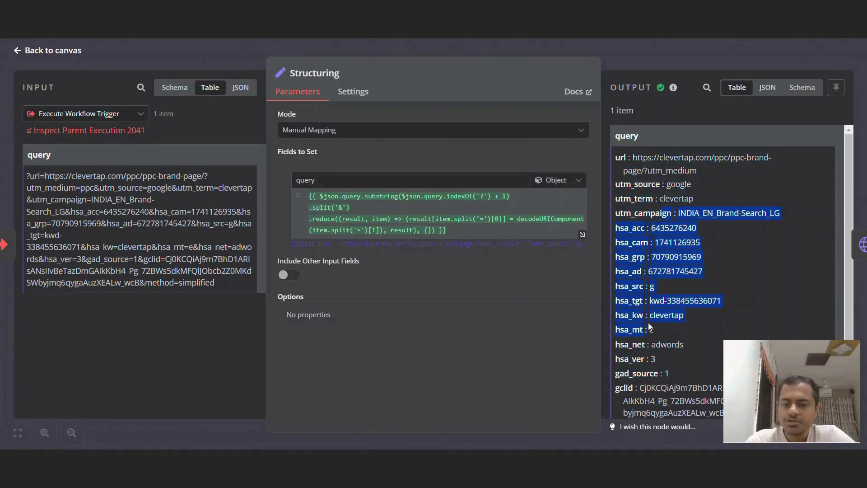
scroll(648, 323, "down", 2)
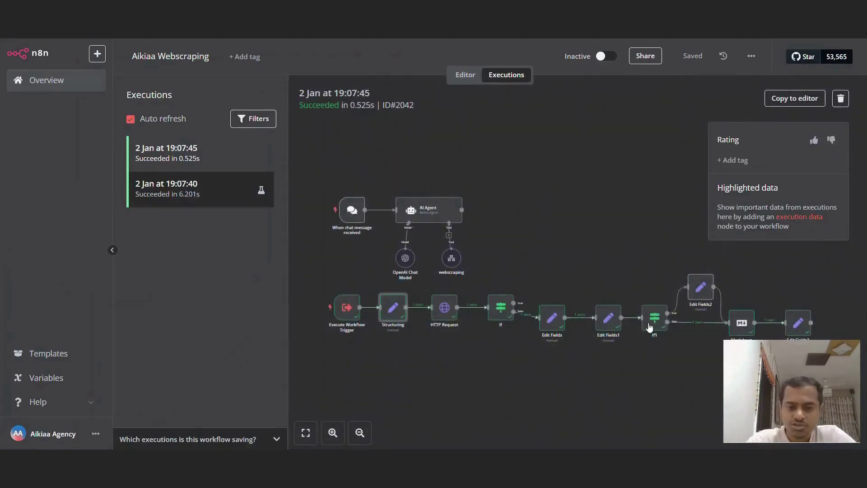
- Review the HTML data returned by the HTTP Request node in this execution, and return to the execution view
double_click(450, 311)
left_click_drag(670, 180, 659, 413)
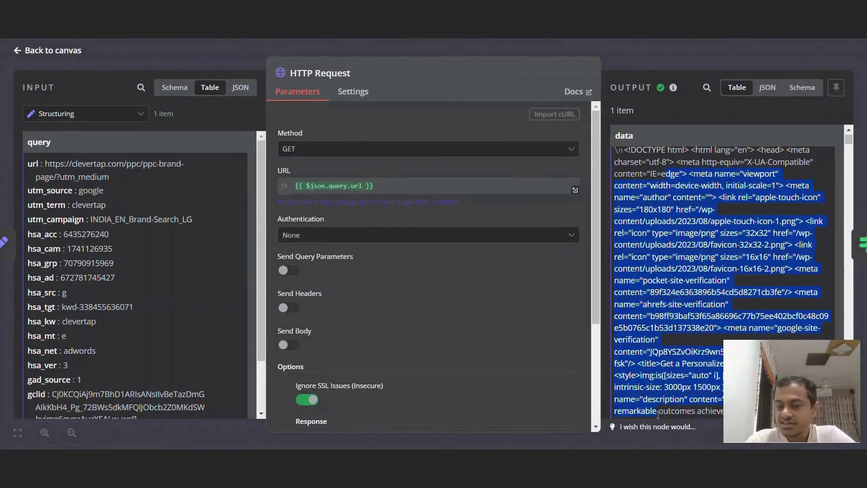
scroll(669, 361, "down", 12)
scroll(671, 342, "up", 5)
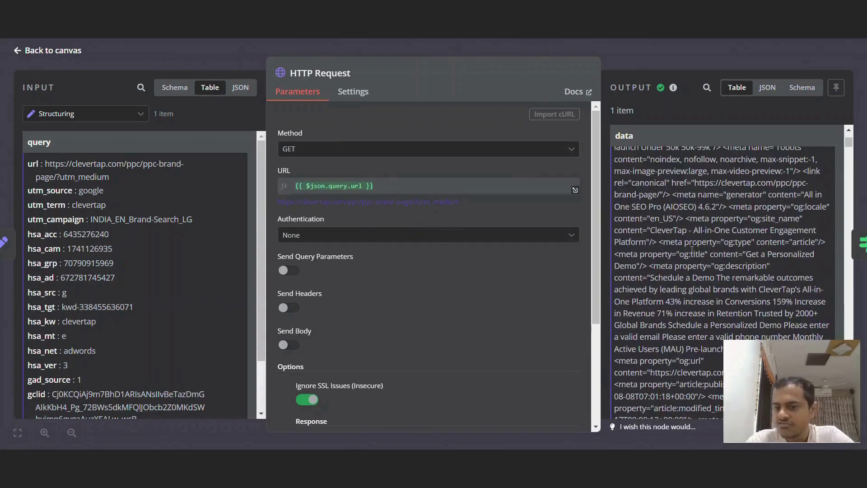
left_click_drag(680, 297, 733, 281)
key("Escape")
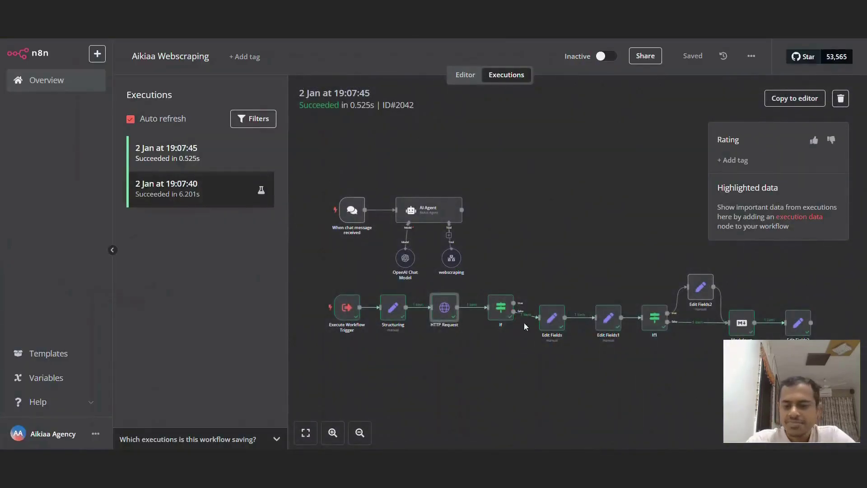
- Compare the full HTML input of the first Edit Fields node with its extracted body HTML output
double_click(556, 326)
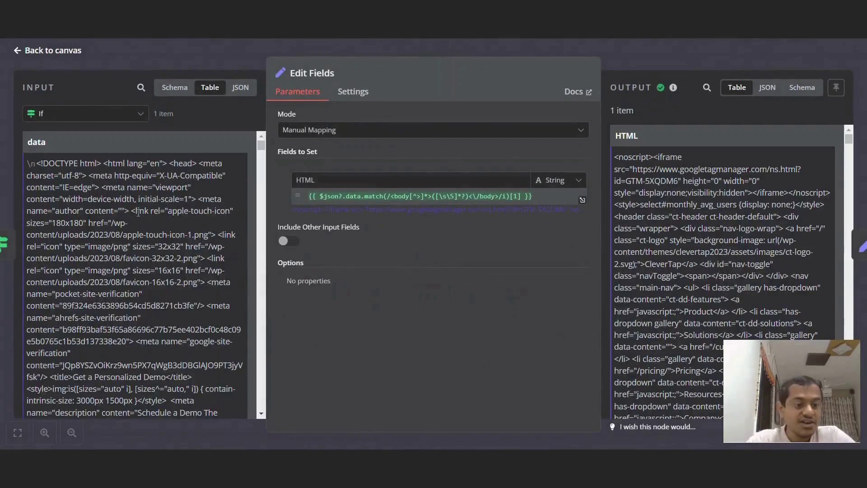
left_click_drag(696, 163, 311, 214)
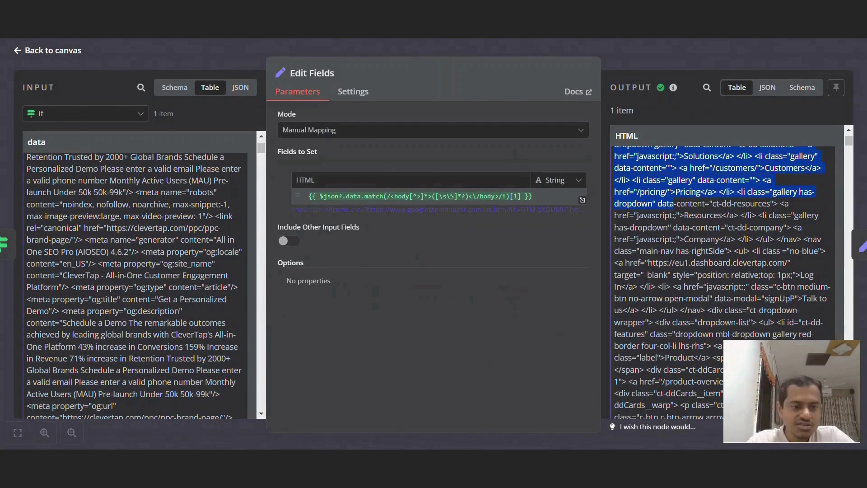
scroll(36, 159, "up", 5)
left_click_drag(36, 158, 227, 172)
scroll(731, 187, "up", 5)
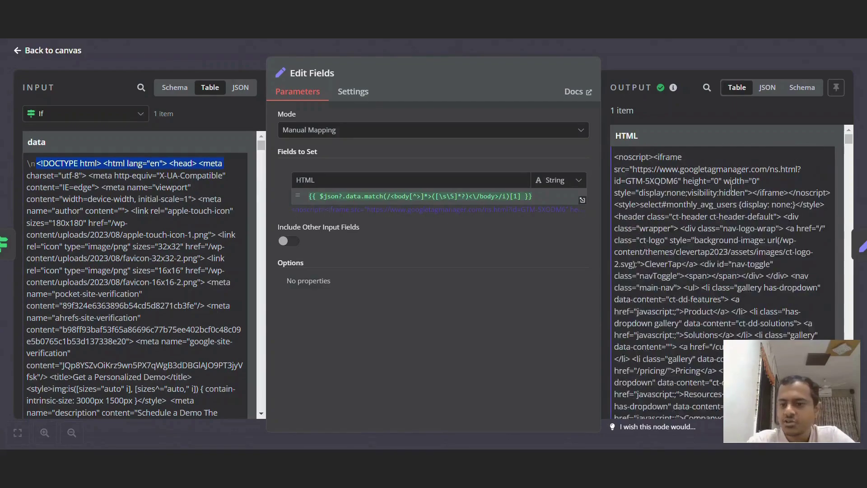
double_click(627, 158)
left_click_drag(658, 160, 666, 161)
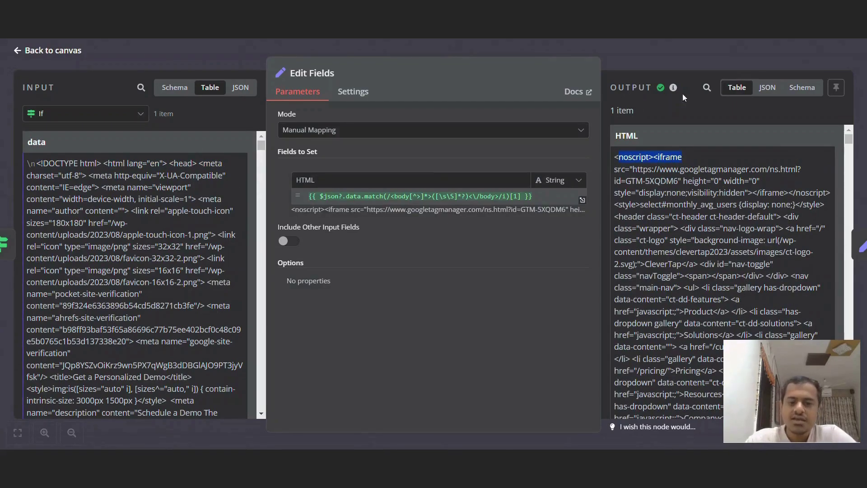
- Leave the Edit Fields node, examine the cleaned HTML output of Edit Fields1, and return to the execution view
key("Escape")
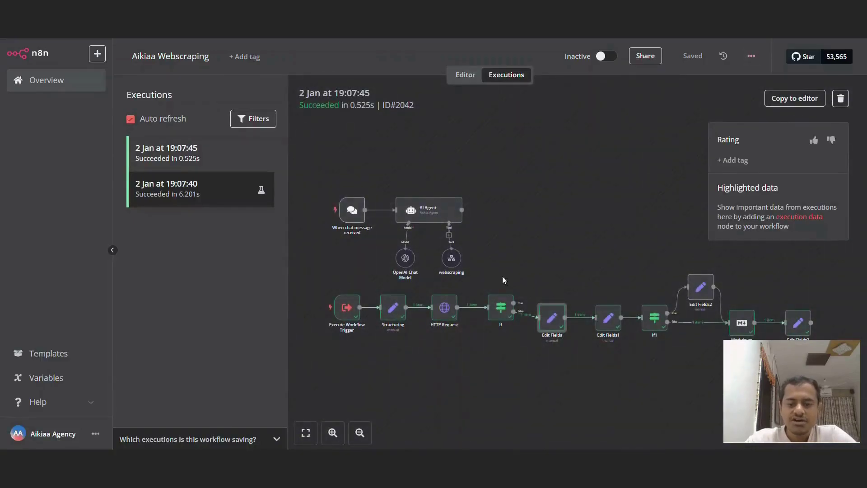
double_click(605, 311)
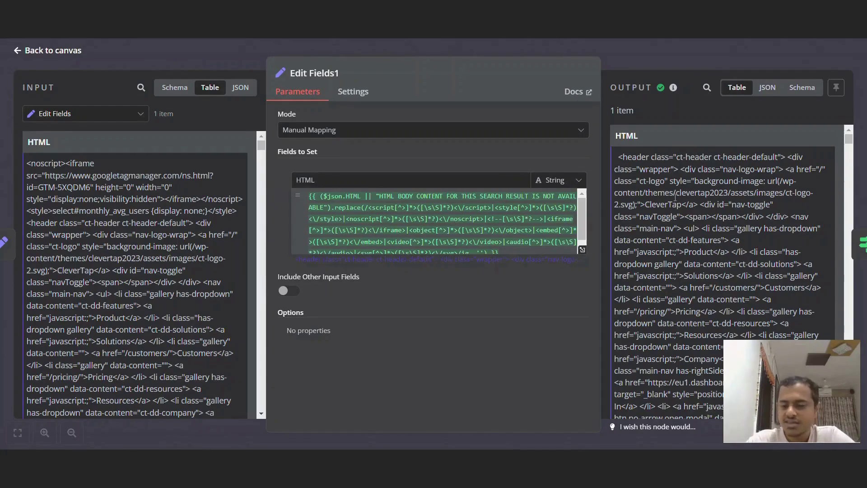
left_click_drag(676, 182, 679, 351)
scroll(679, 352, "down", 5)
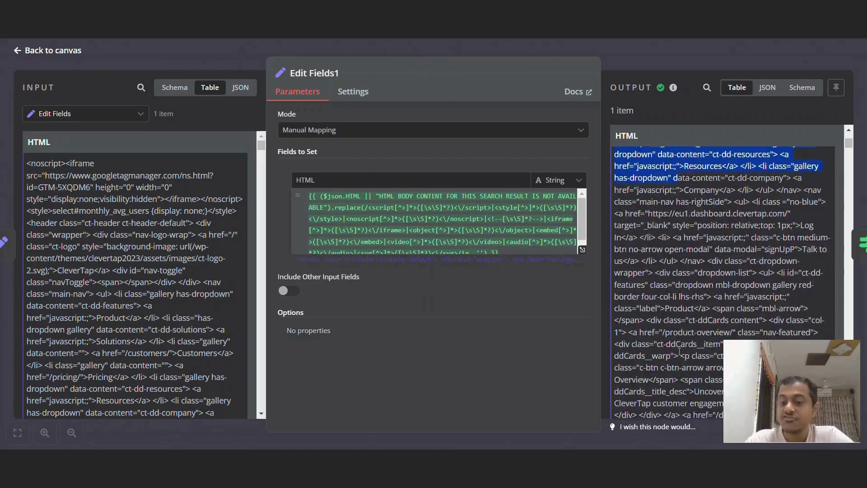
left_click_drag(698, 196, 686, 374)
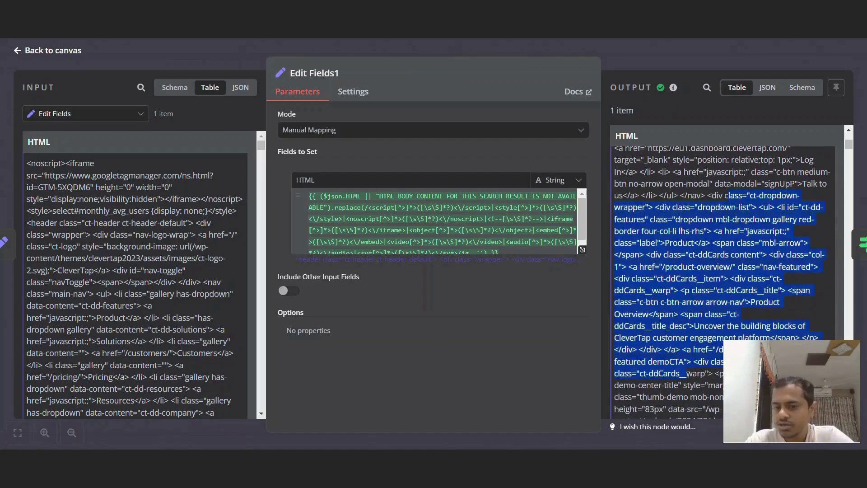
scroll(689, 374, "down", 3)
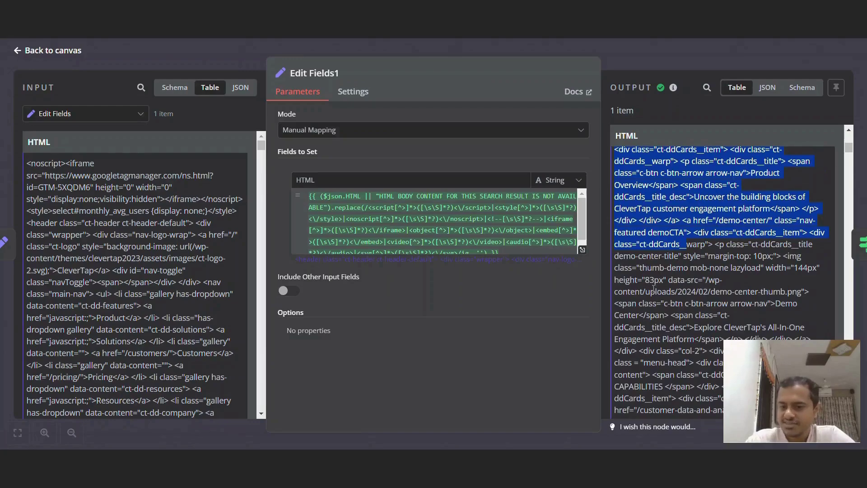
scroll(678, 278, "up", 10)
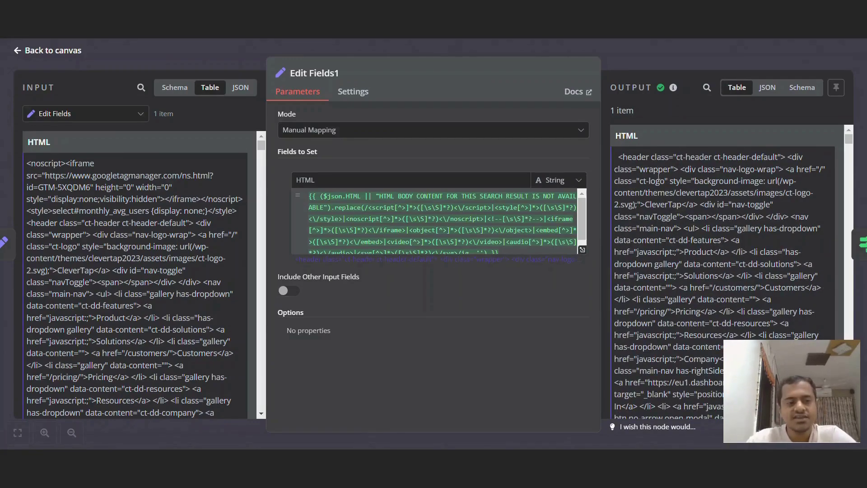
left_click(617, 48)
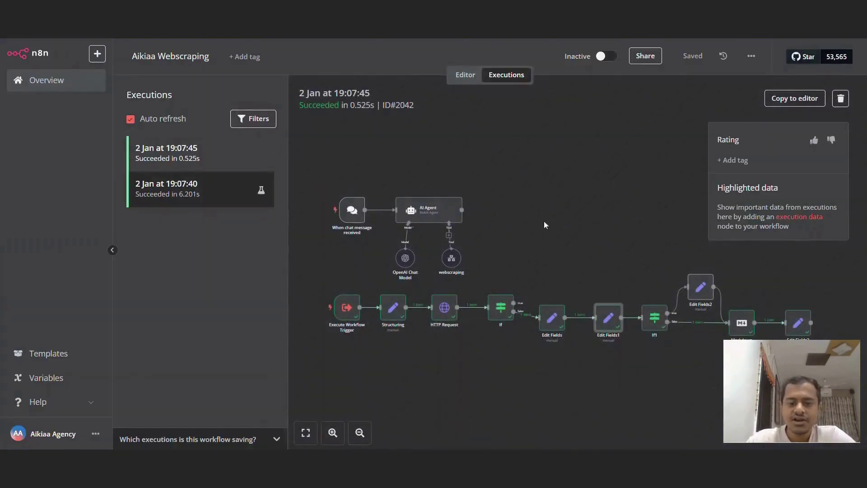
- Inspect the If1 node's Simplif condition and the HTML passed through its False Branch in this execution
double_click(655, 317)
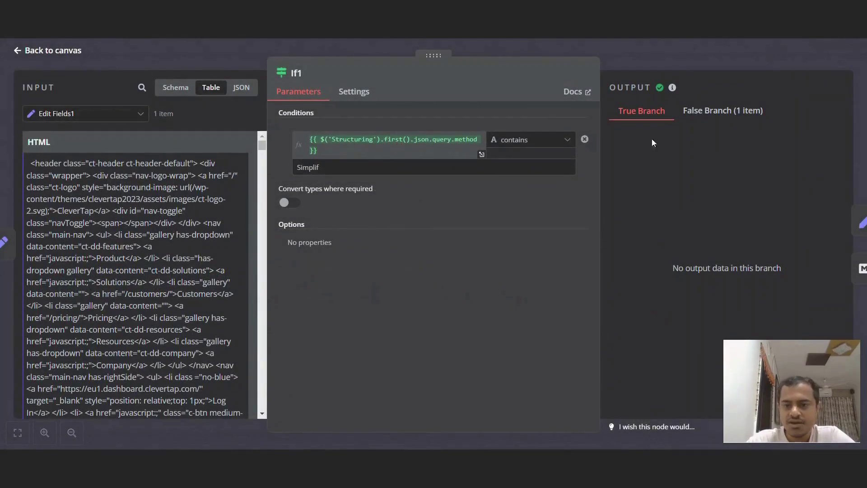
left_click(716, 112)
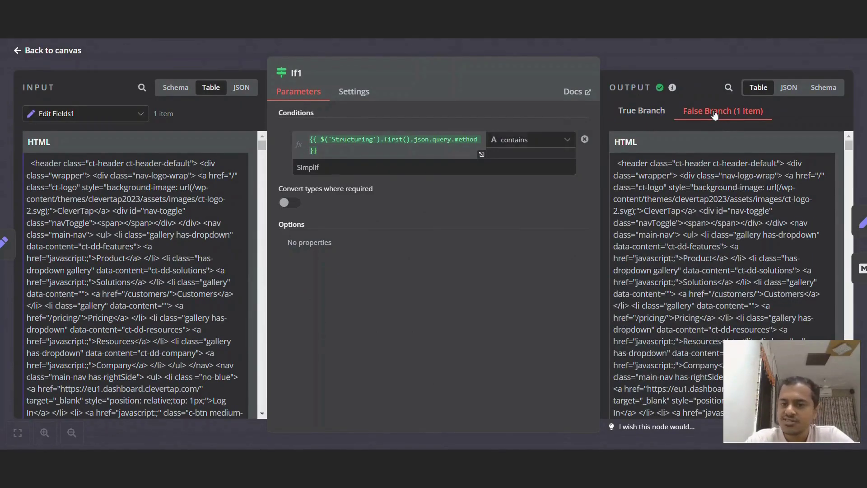
scroll(715, 180, "down", 3)
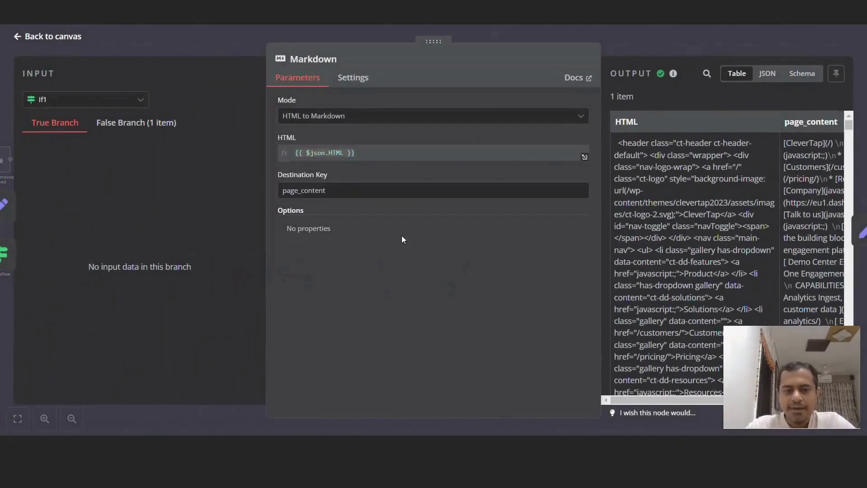
- Review the beginning of the Markdown node's page_content output, from the site navigation links through the capabilities section
scroll(638, 208, "right", 3)
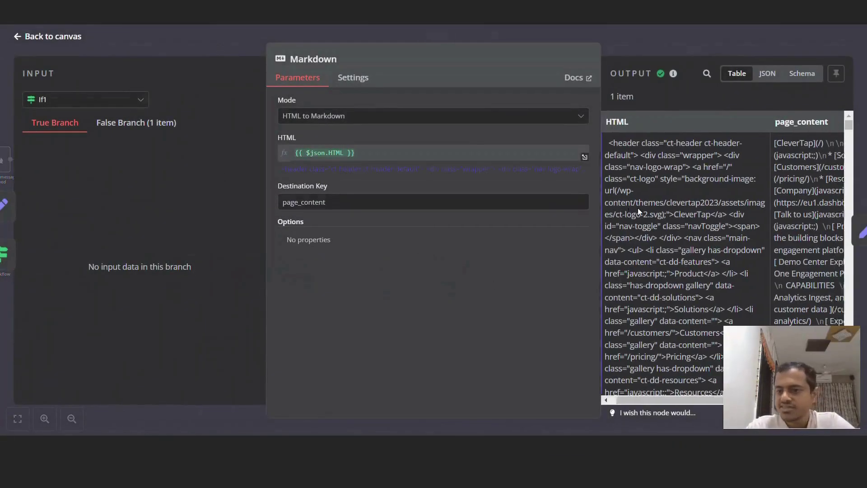
left_click_drag(700, 145, 779, 250)
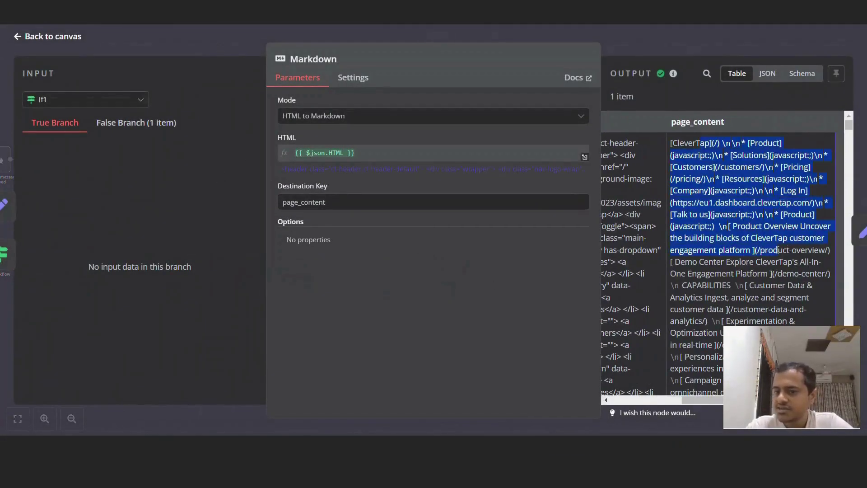
scroll(777, 246, "down", 1)
left_click(757, 210)
left_click_drag(757, 211, 807, 261)
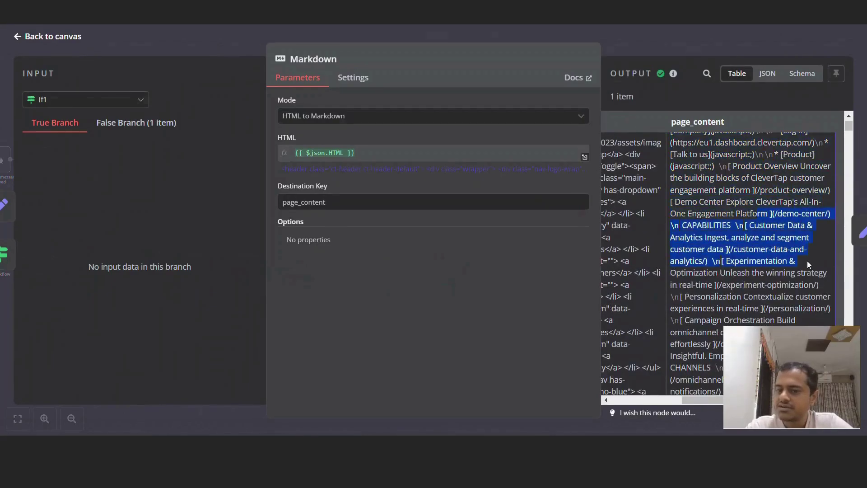
scroll(807, 261, "down", 1)
double_click(709, 201)
left_click_drag(710, 200, 833, 199)
scroll(723, 203, "down", 6)
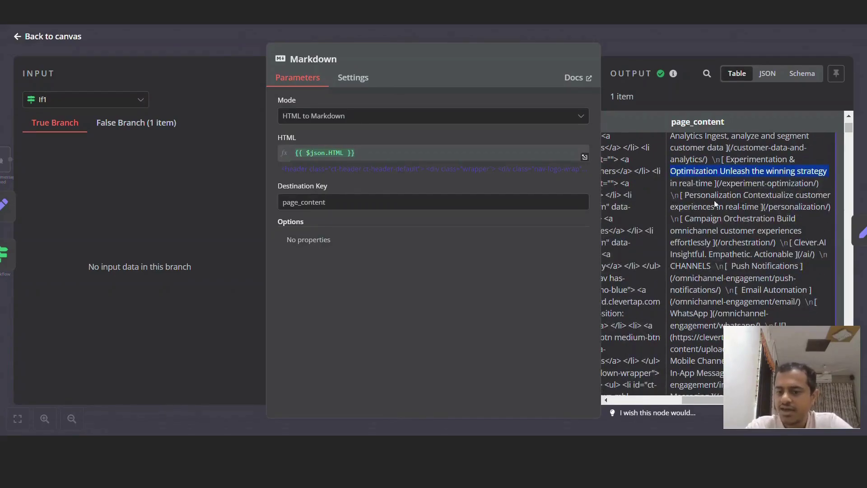
- Read further through the Markdown node's page_content, checking the channels and analyst report text, and return to the execution view
scroll(715, 200, "left", 2)
scroll(715, 200, "down", 1)
scroll(714, 200, "right", 3)
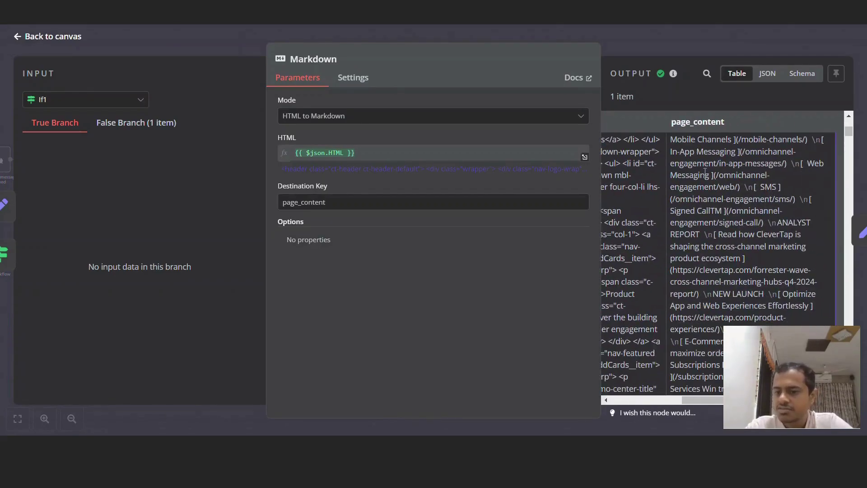
double_click(745, 210)
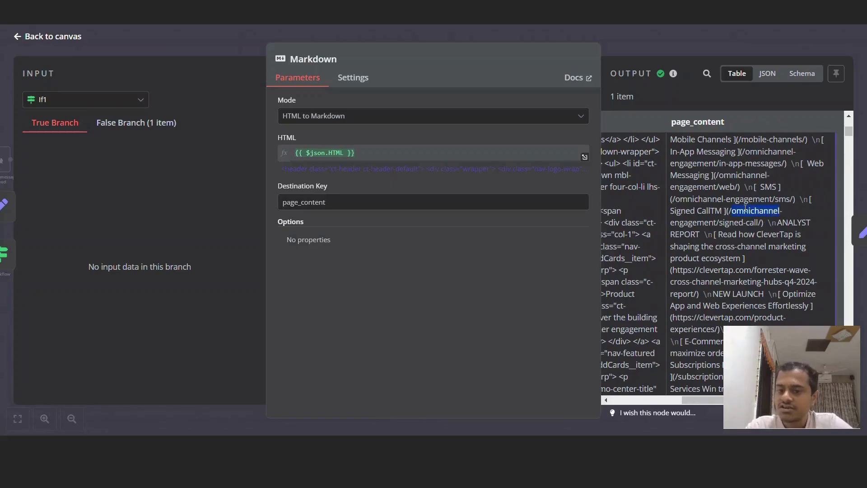
double_click(684, 234)
left_click(683, 229)
left_click_drag(722, 222, 794, 247)
left_click(737, 235)
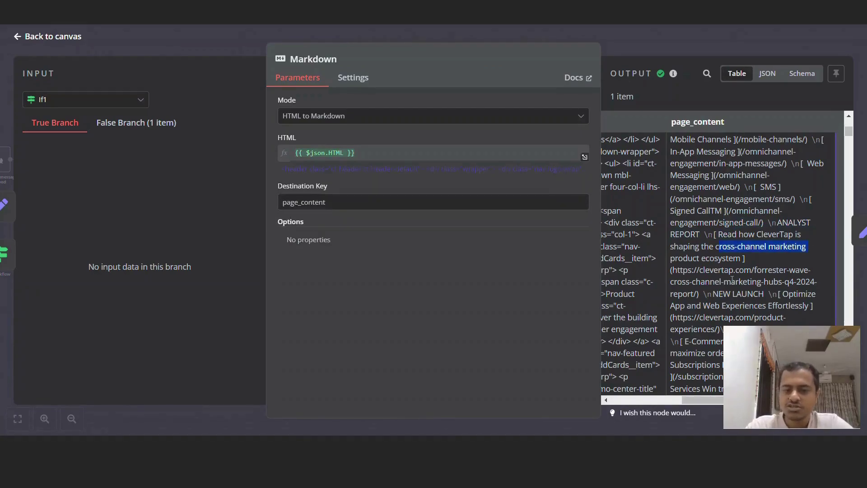
left_click(646, 28)
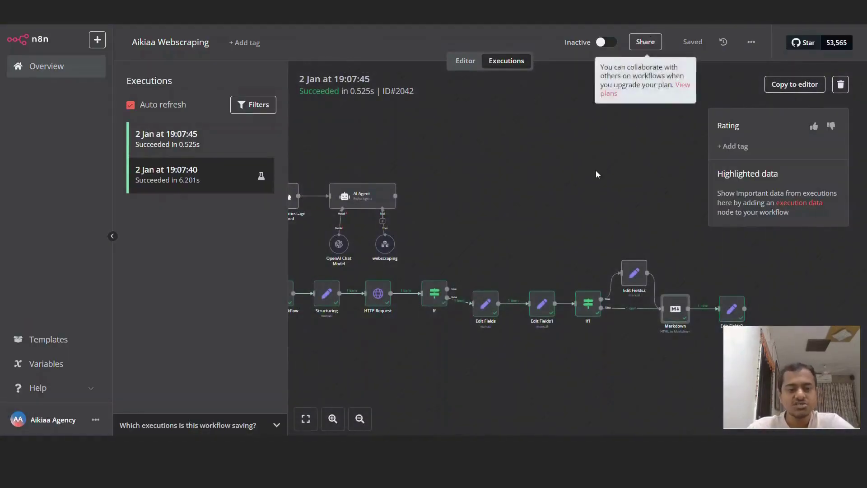
- Examine the final page_content output of the Edit Fields3 node in this execution
double_click(638, 309)
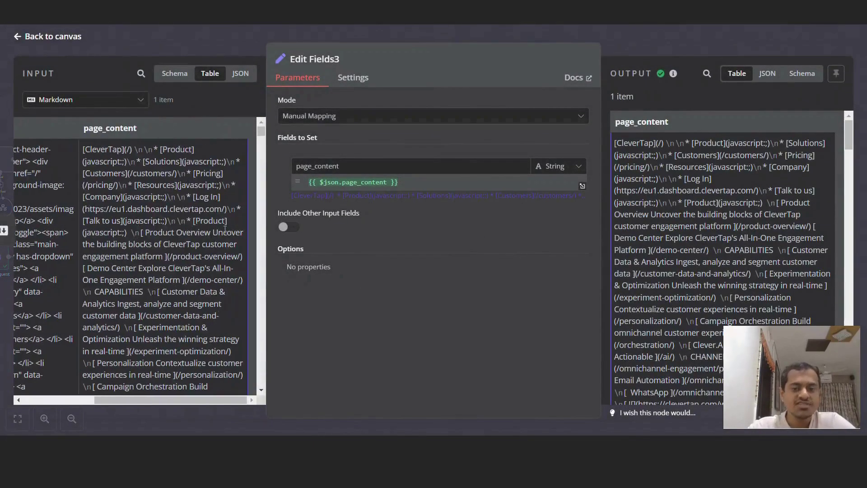
left_click_drag(655, 132, 690, 322)
scroll(689, 322, "down", 3)
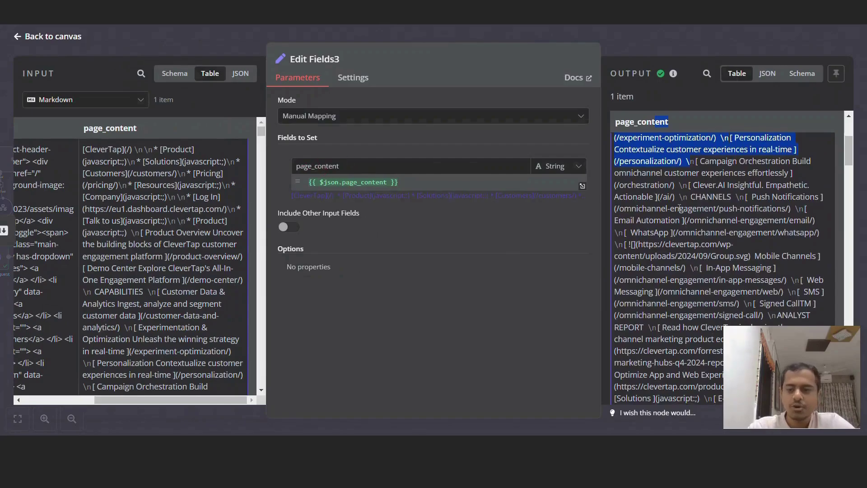
left_click(714, 199)
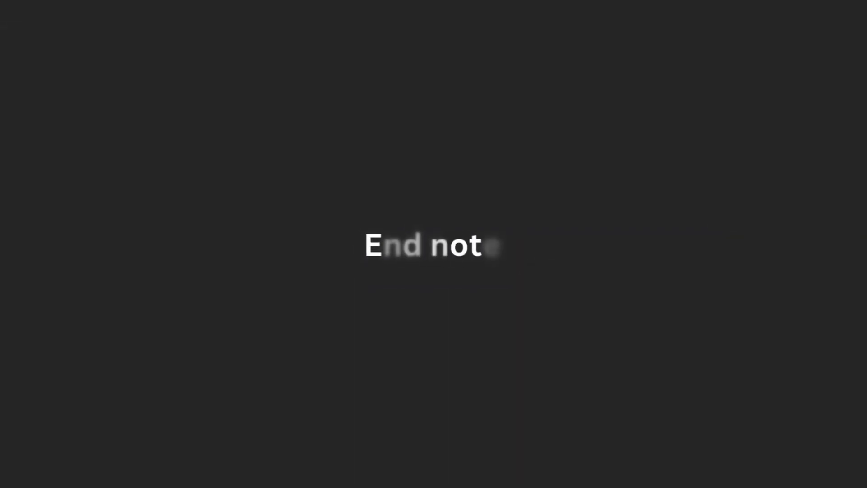